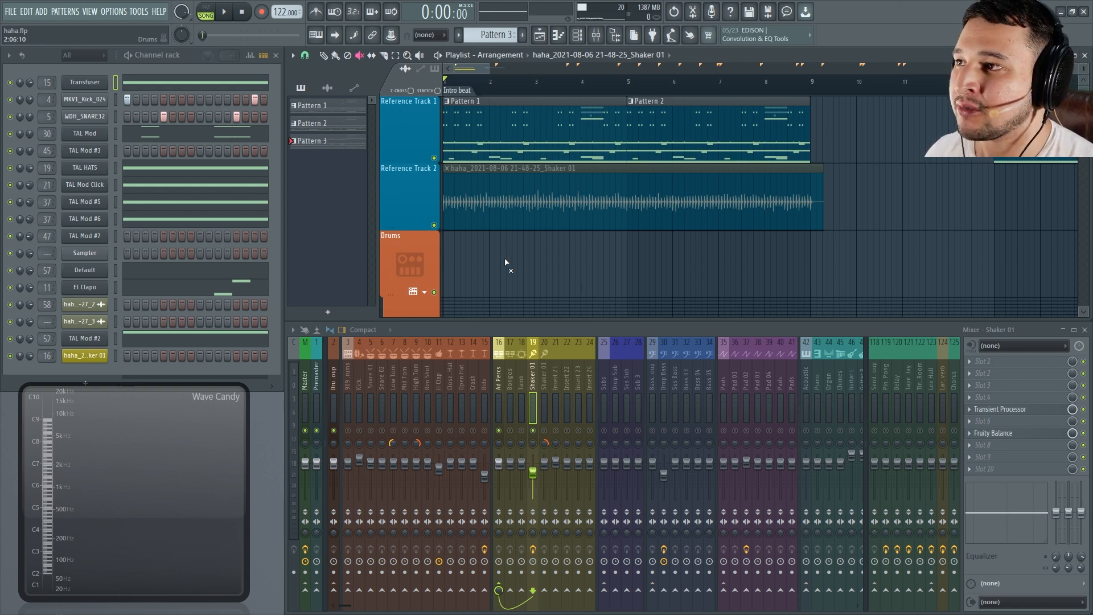
Open the TAL Mod #3 synth, bring its window fully into view and inspect the modulation assigned to OSC I volume
left_click(76, 156)
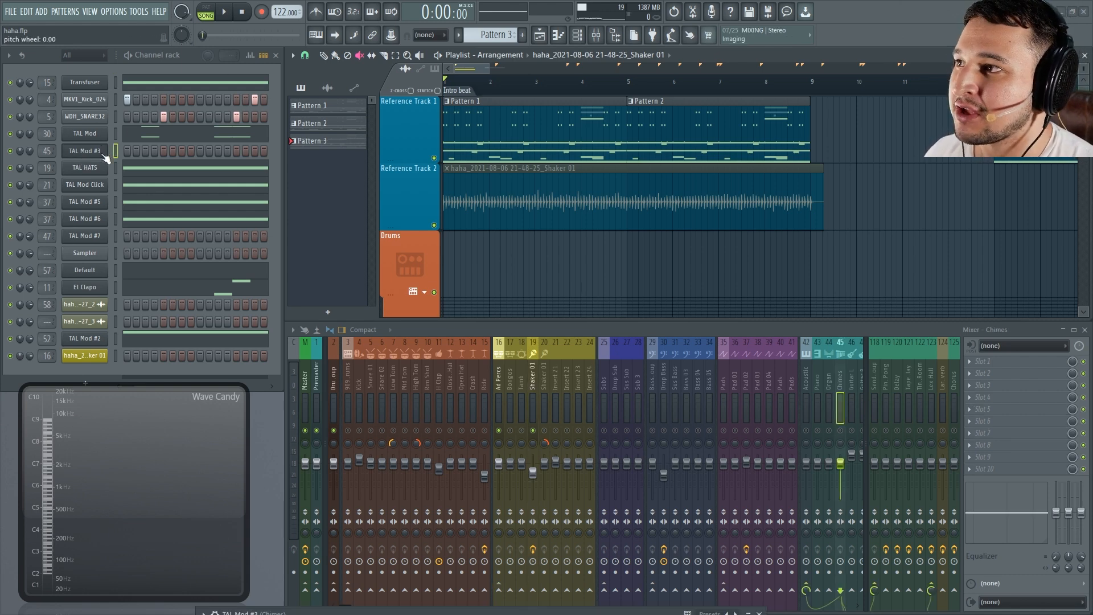
left_click_drag(364, 613, 430, 114)
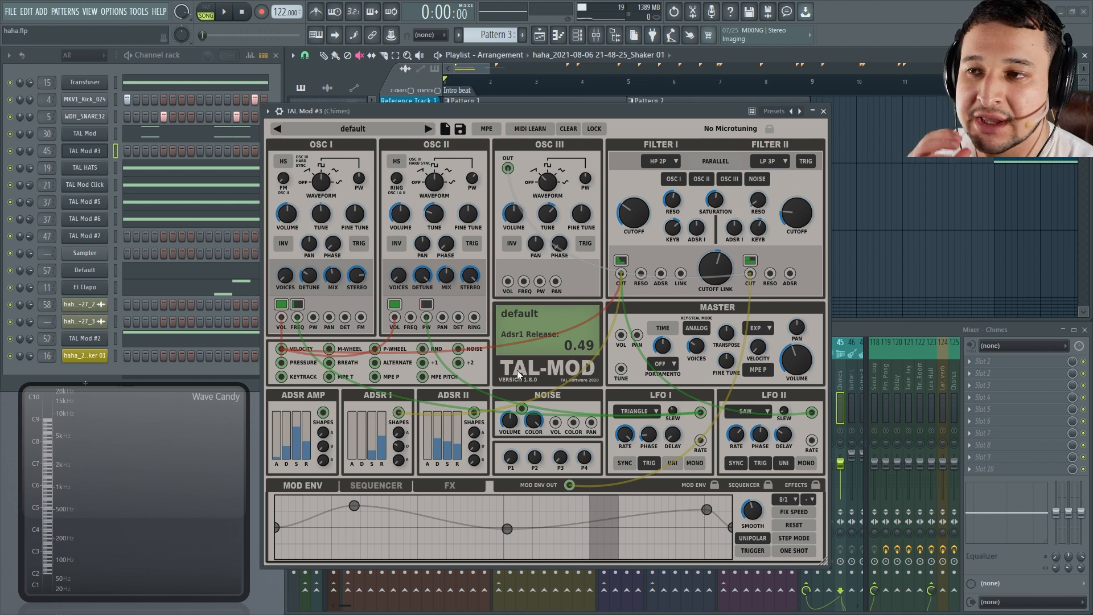
left_click(297, 317)
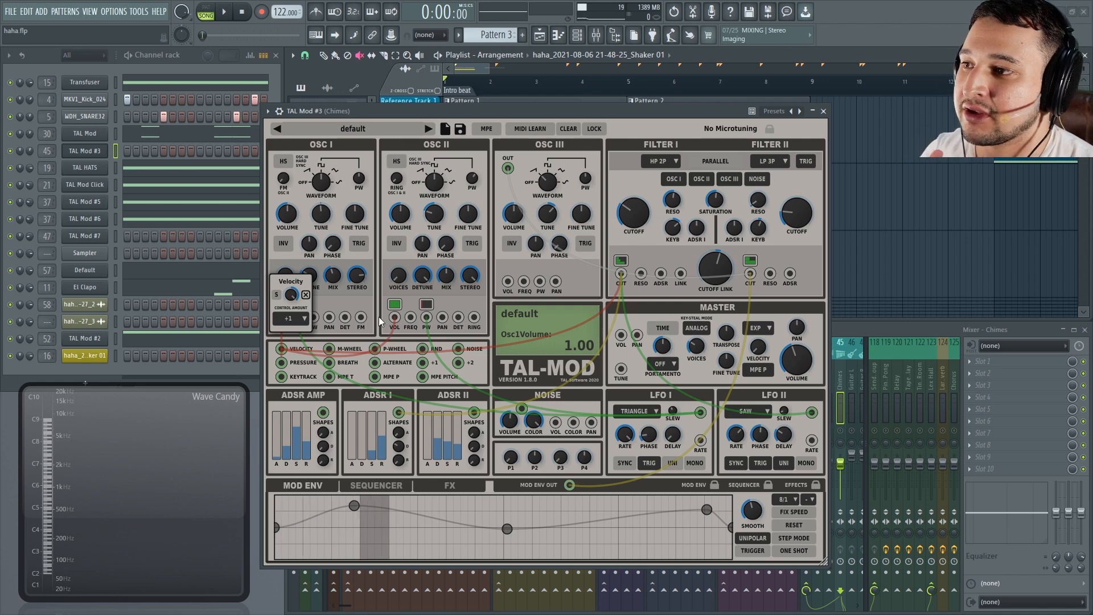
left_click(356, 298)
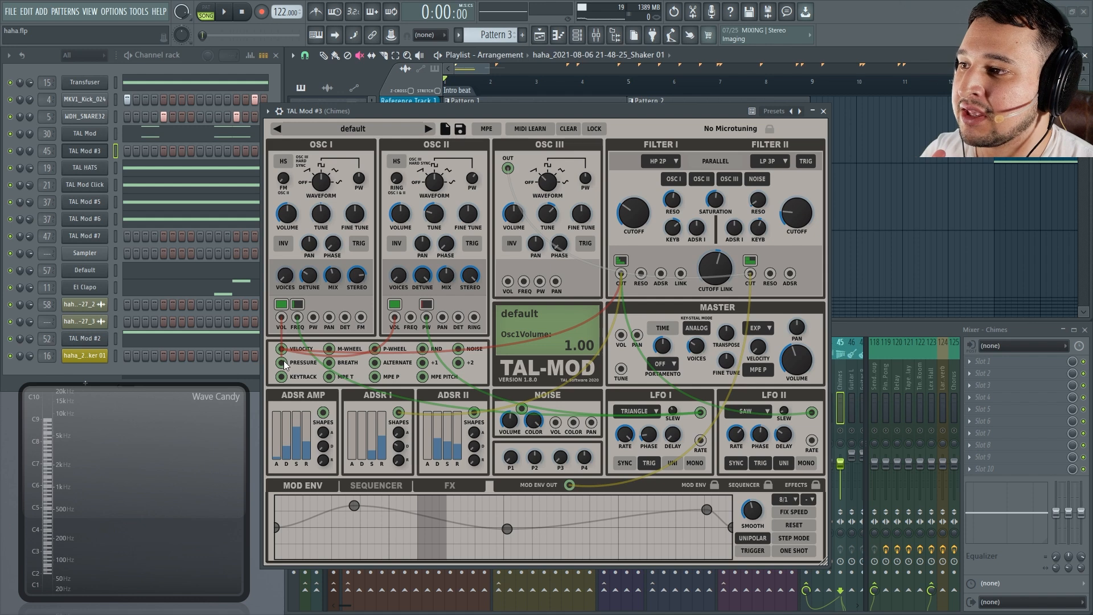
Patch Pressure, Keytrack and MPE T into the OSC I volume input and open its modulation settings
left_click_drag(337, 355, 283, 313)
left_click_drag(281, 379, 290, 321)
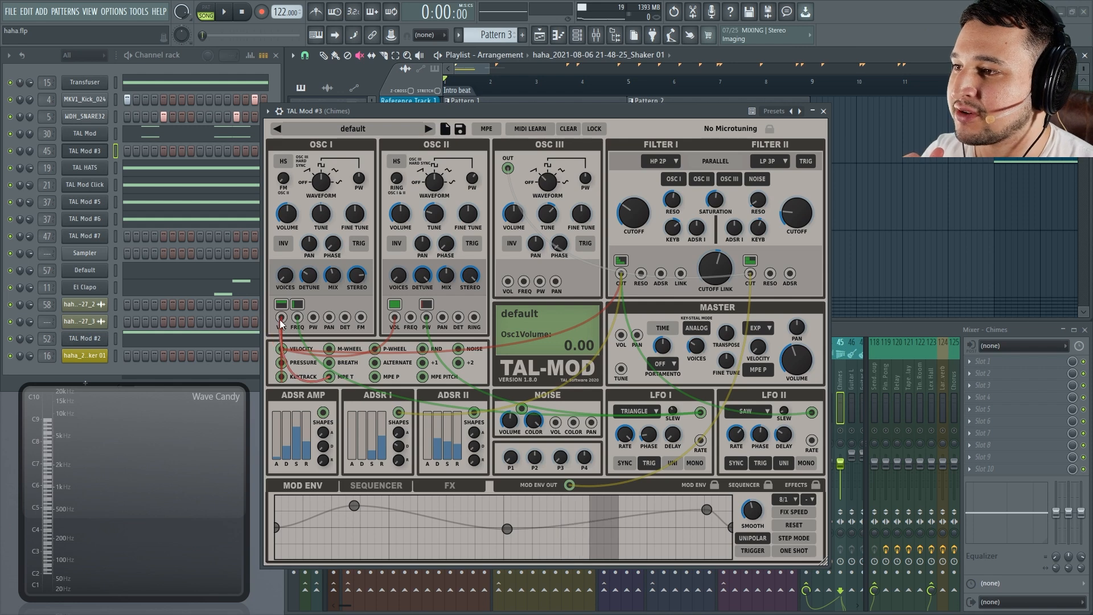
left_click(282, 322)
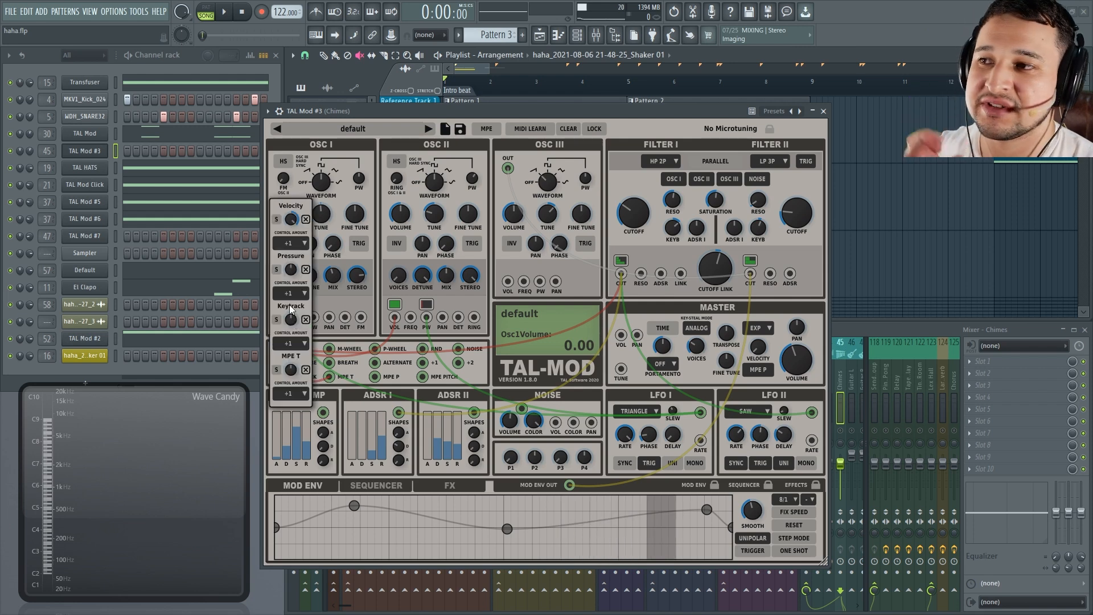
Try P 2 as the control amount source for Velocity on OSC I volume, and restore it to +1
left_click(299, 245)
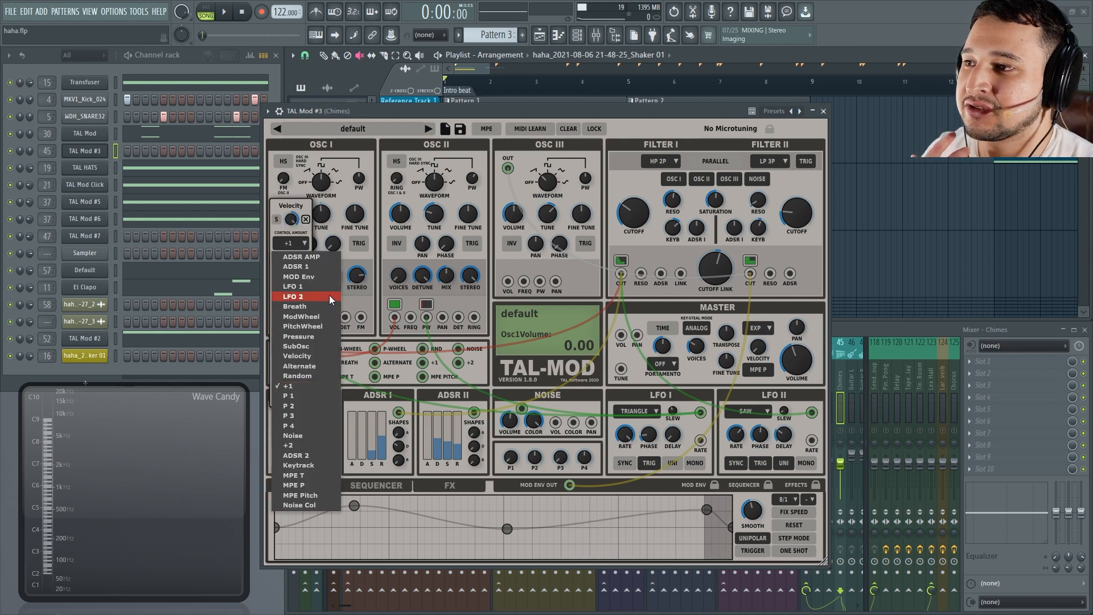
left_click(313, 406)
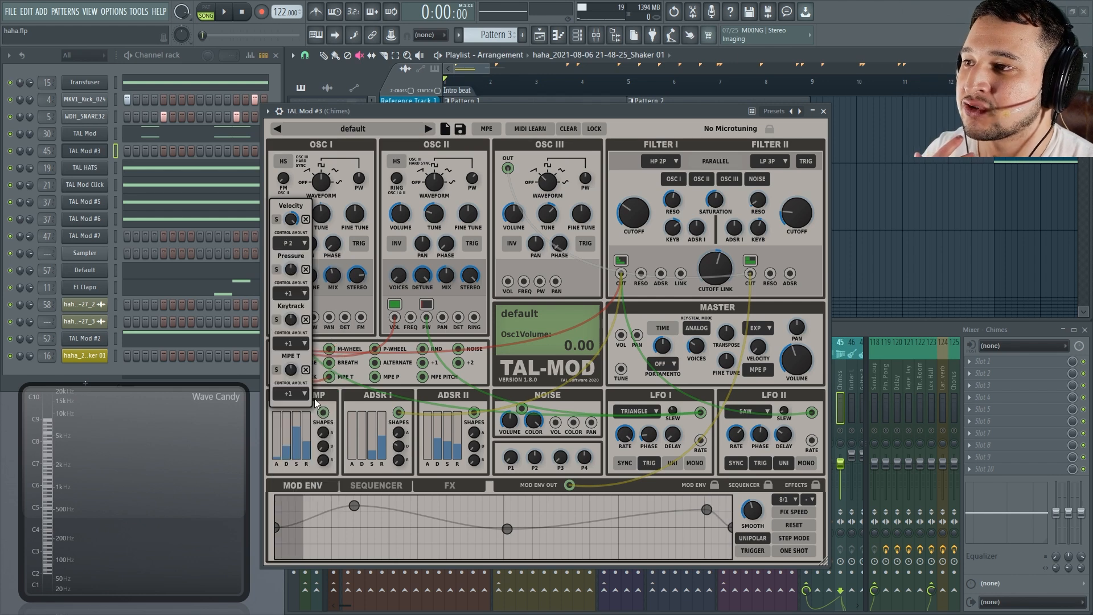
left_click(295, 245)
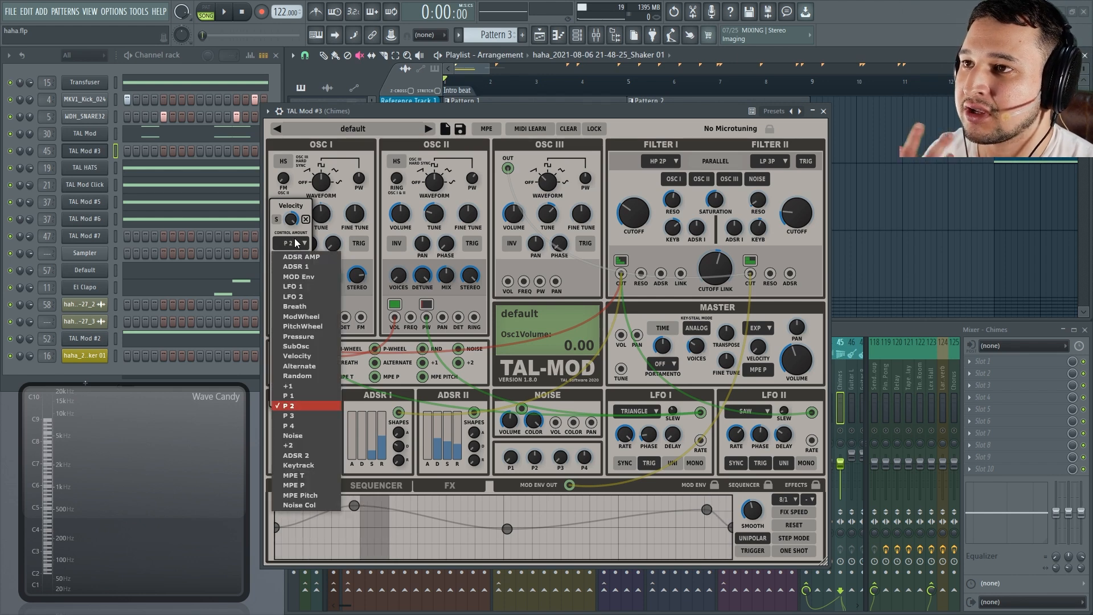
left_click(301, 387)
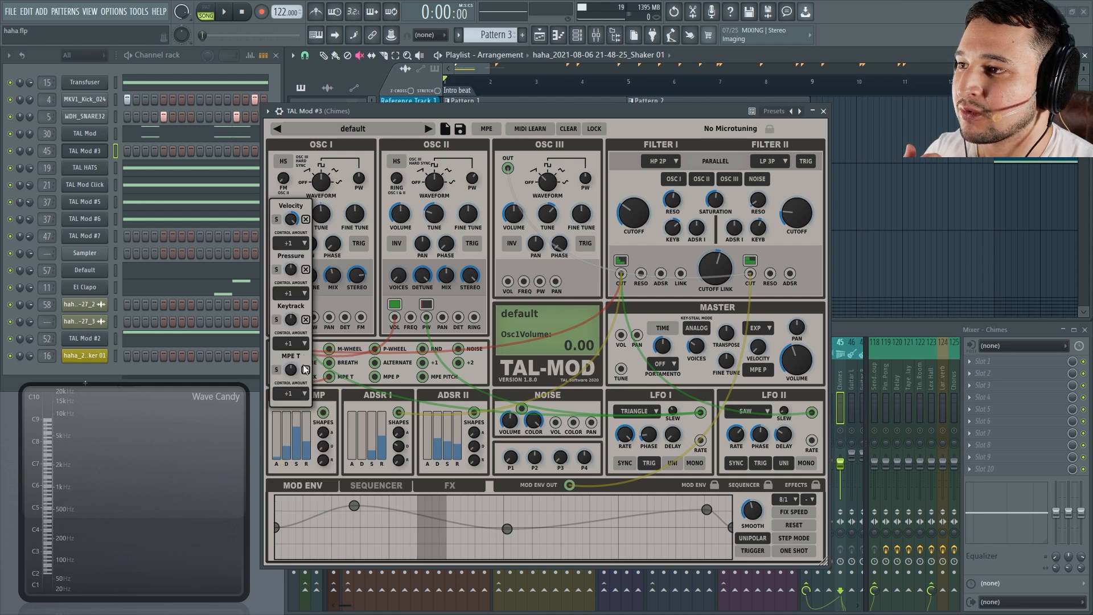
left_click(341, 198)
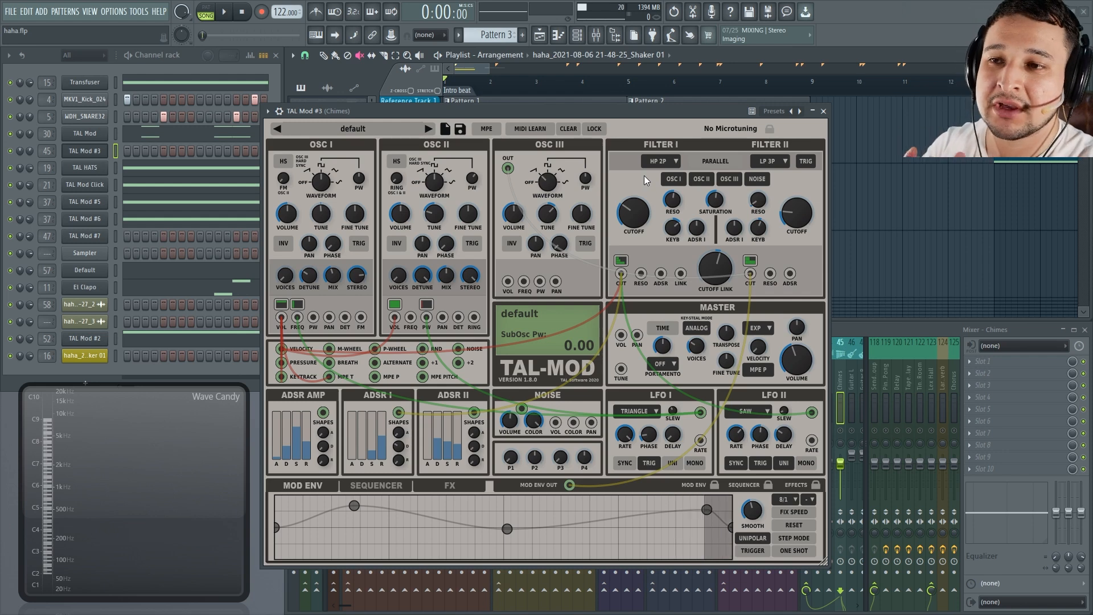
Play the arrangement briefly from the Intro beat and close the TAL Mod #3 window
left_click_drag(488, 69, 454, 70)
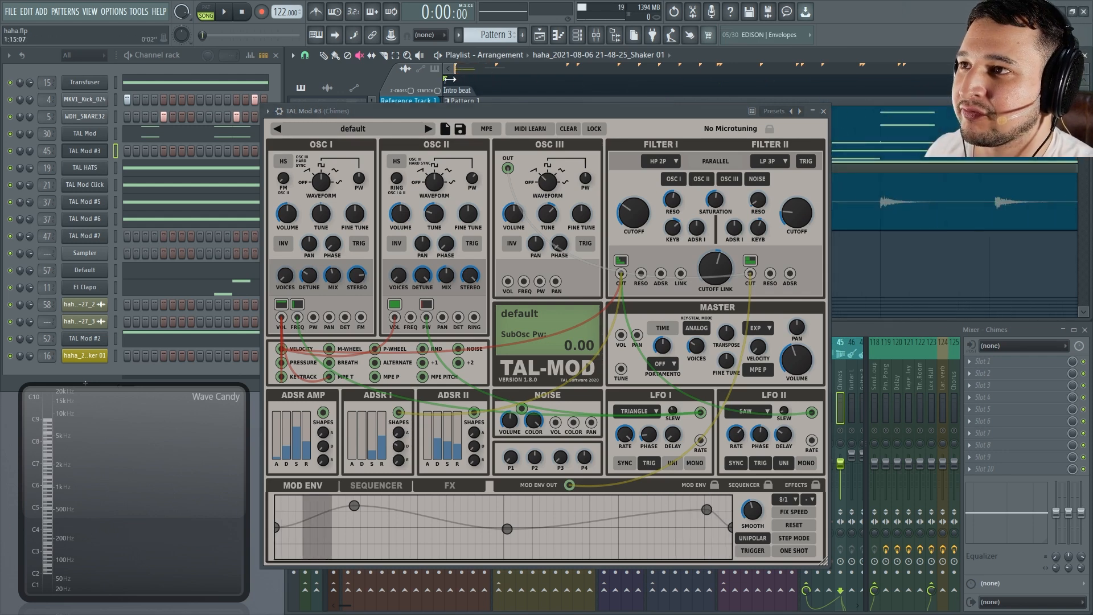
key("space")
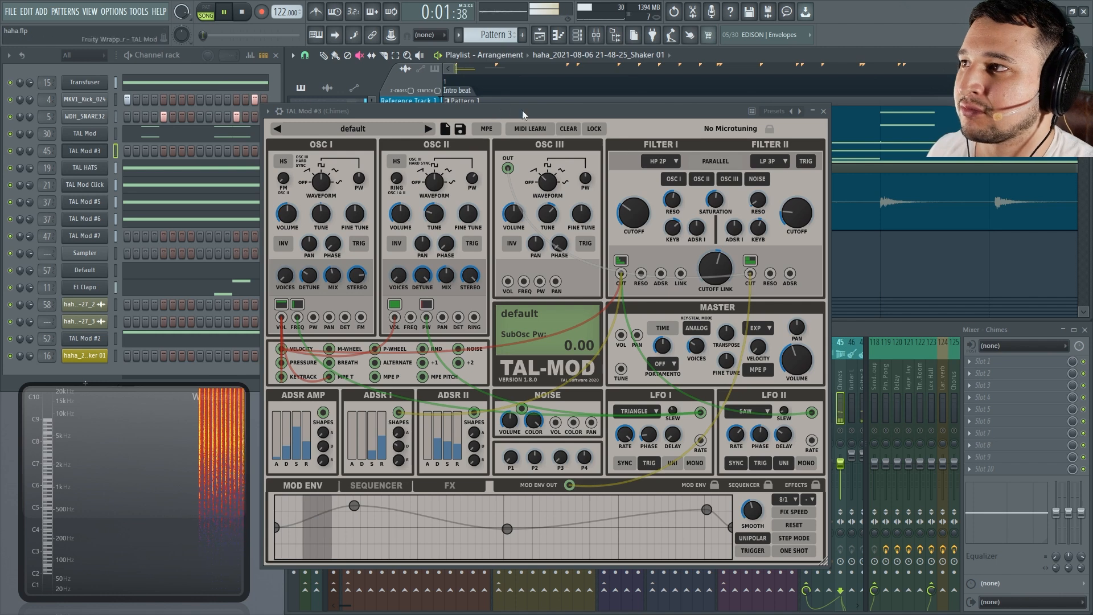
key("space")
right_click(911, 268, "ctrl")
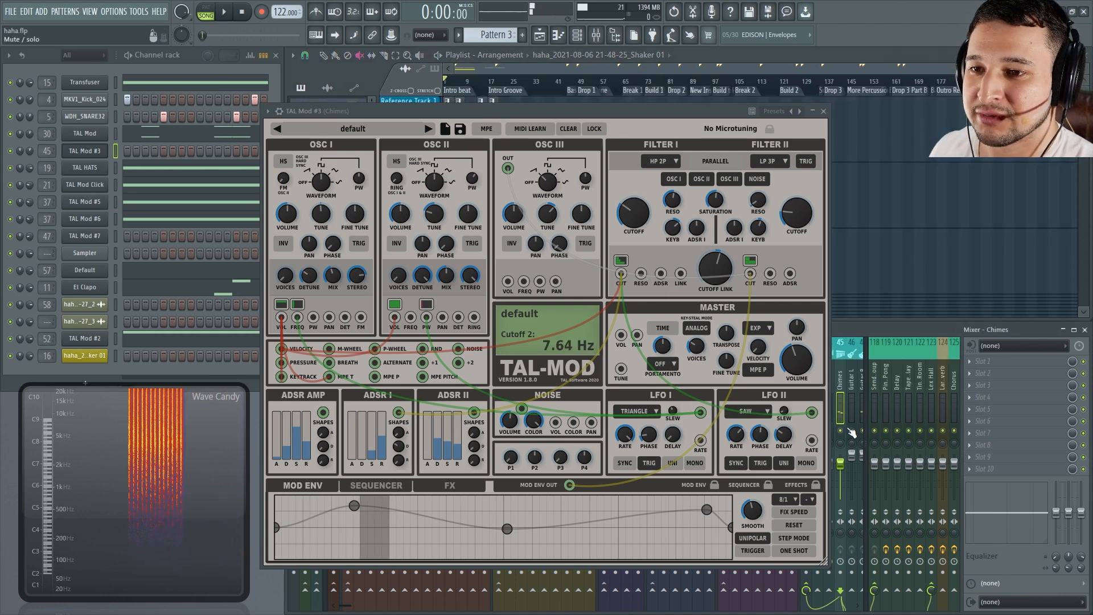
left_click(827, 112)
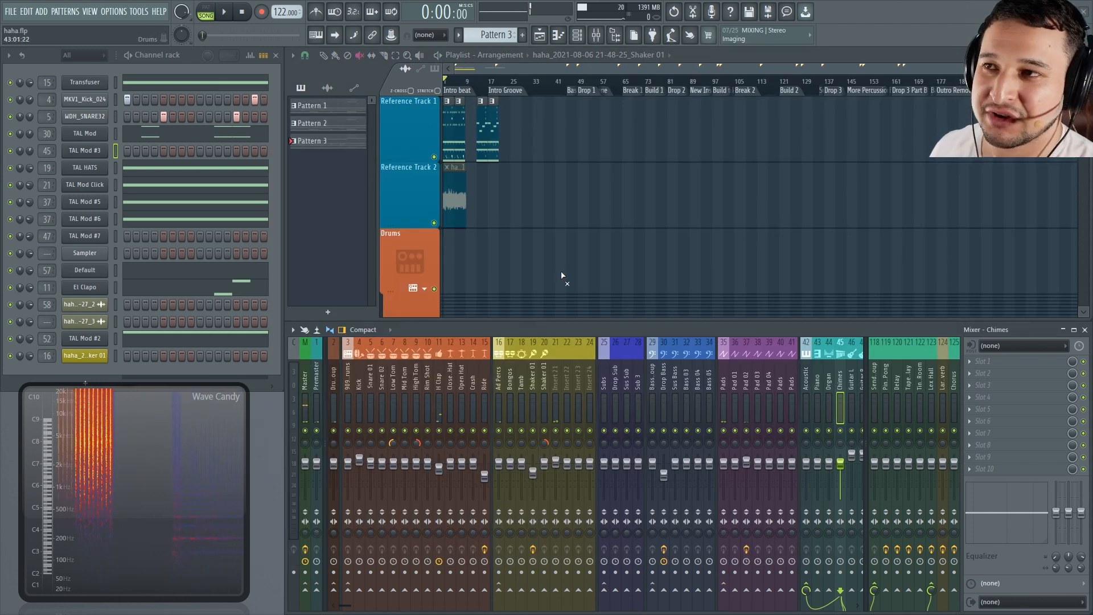
Play the arrangement from bar 13, where the Pattern 3 clips begin
scroll(566, 276, "up", 3)
key("space")
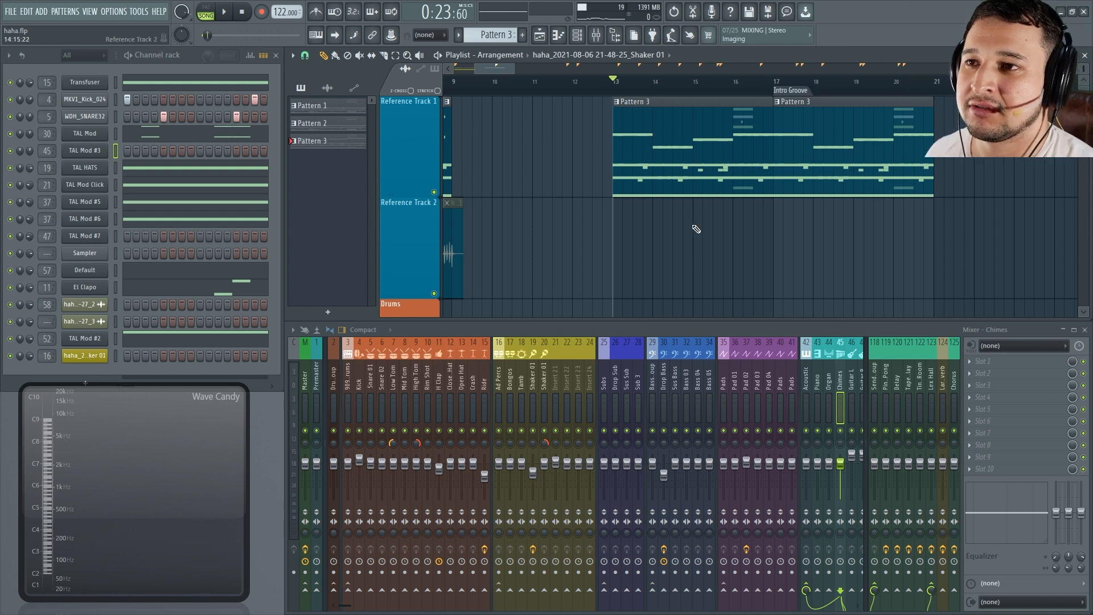
key("space")
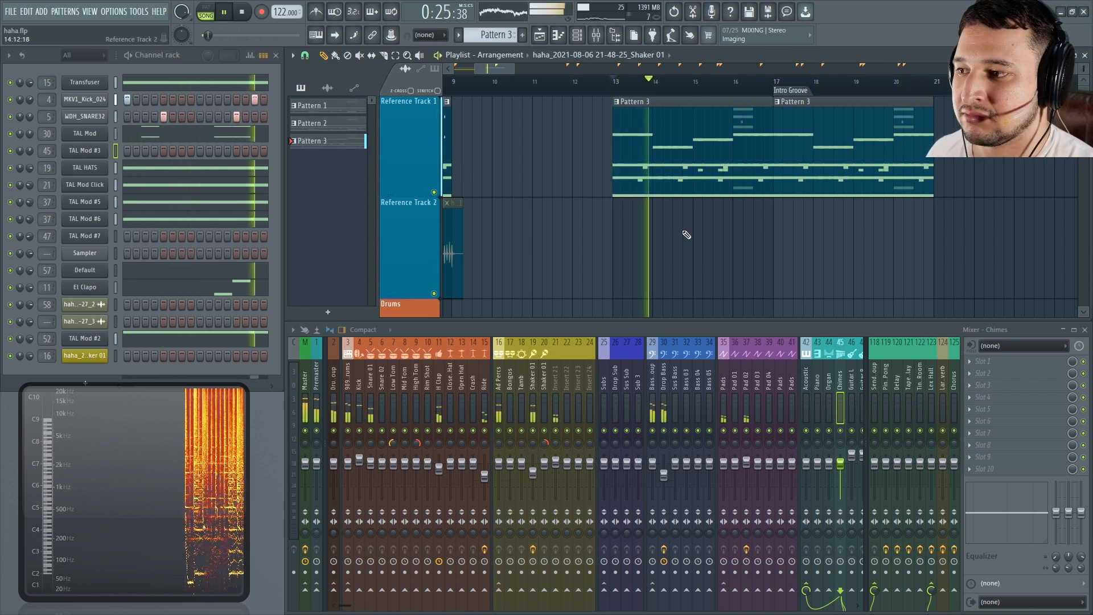
left_click(1043, 220)
left_click_drag(1054, 240, 1063, 241)
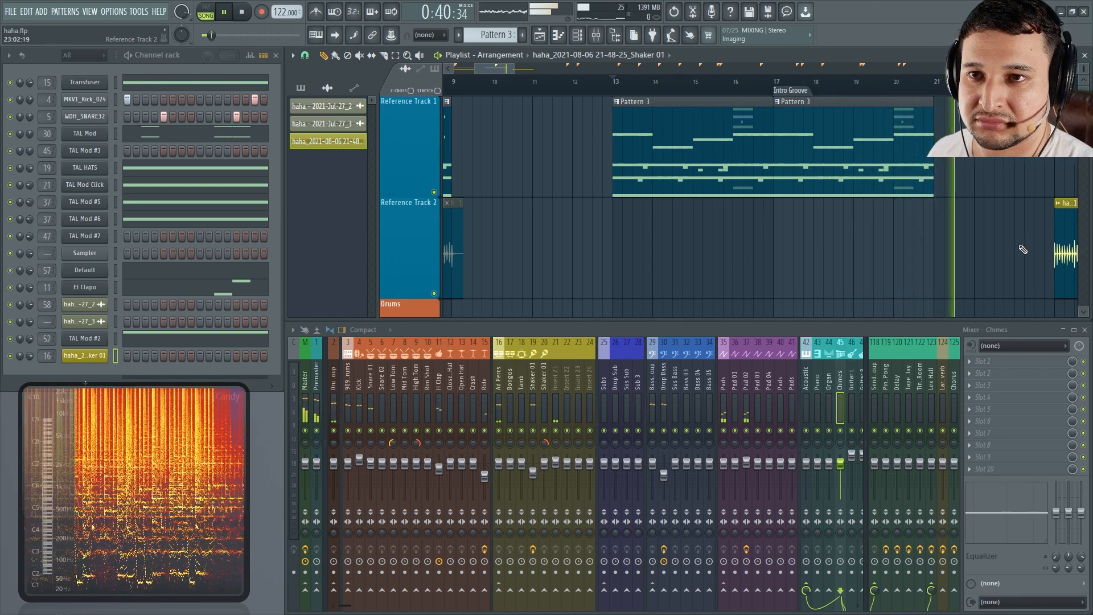
key("space")
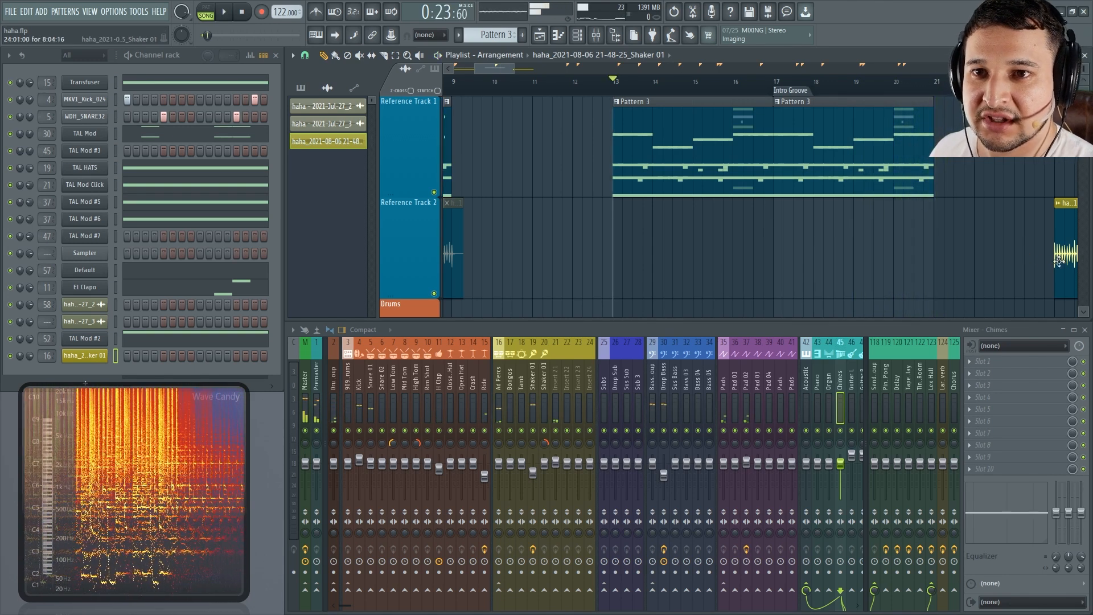
left_click_drag(1029, 262, 602, 271)
right_click(621, 270)
Solo Reference Track 2, unmute its Shaker 01 audio clip and return the playhead to the start
scroll(592, 244, "left", 4)
scroll(573, 229, "up", 2)
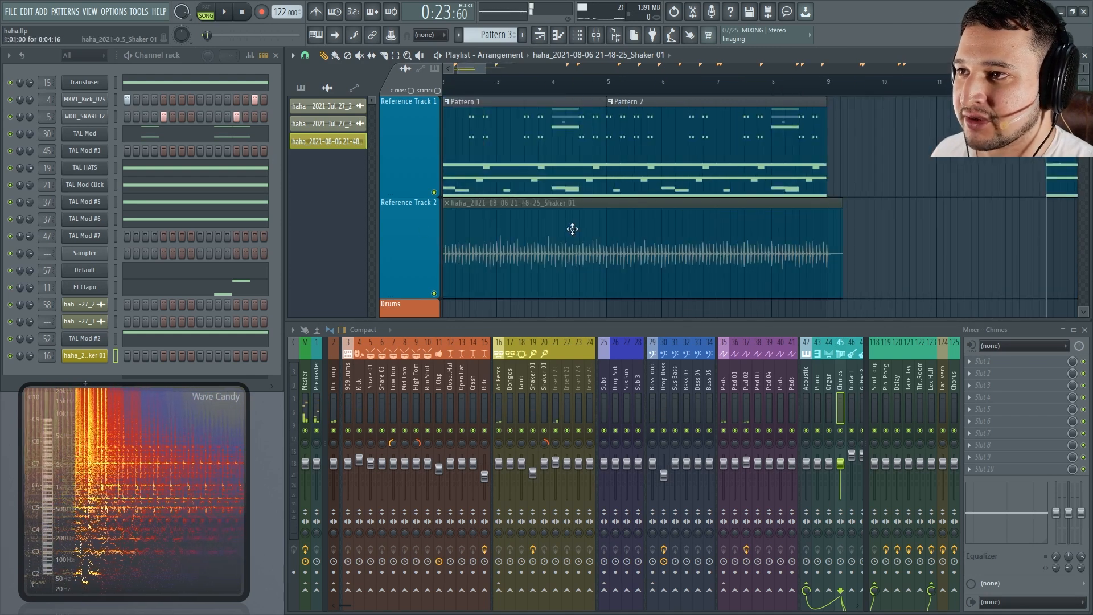
right_click(434, 294)
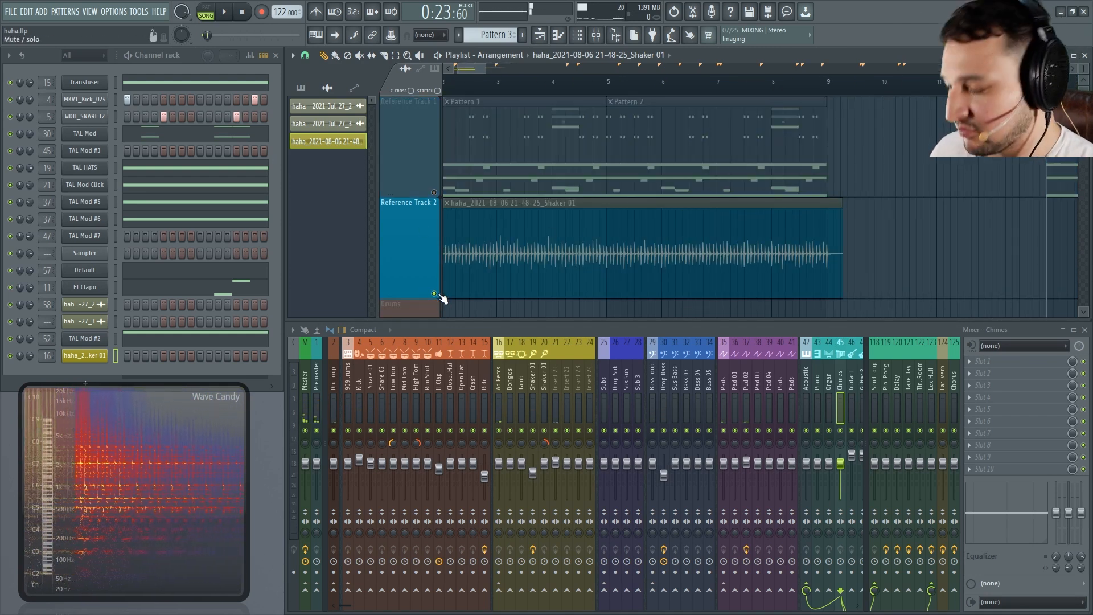
left_click(524, 297)
left_click_drag(397, 108, 387, 114)
left_click_drag(549, 250, 224, 175)
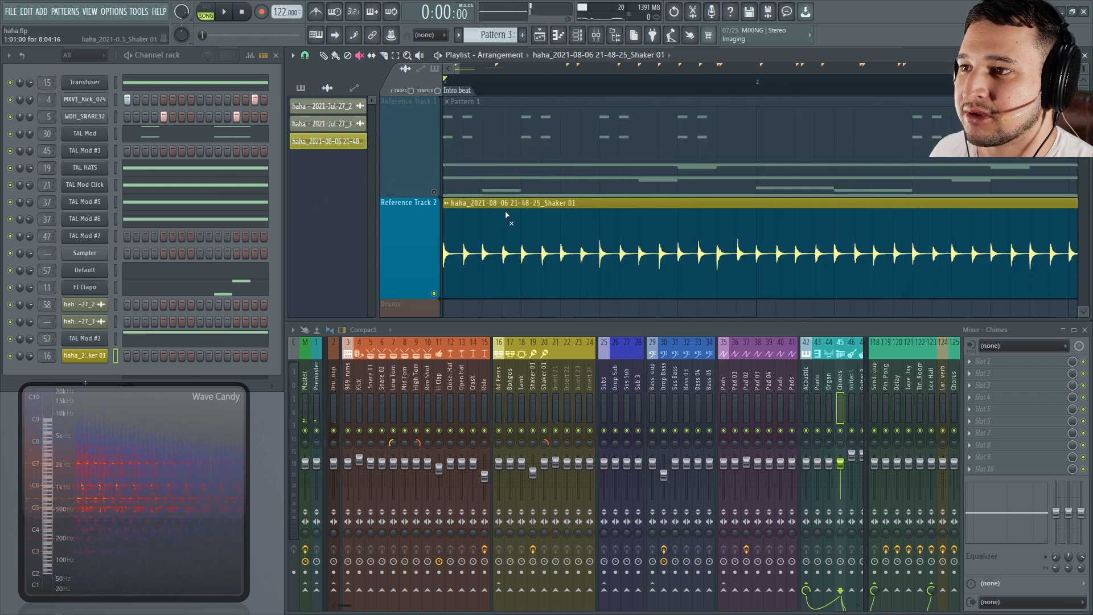
Play the soloed shaker clip and examine the timing of its hits against the playlist grid
key("space")
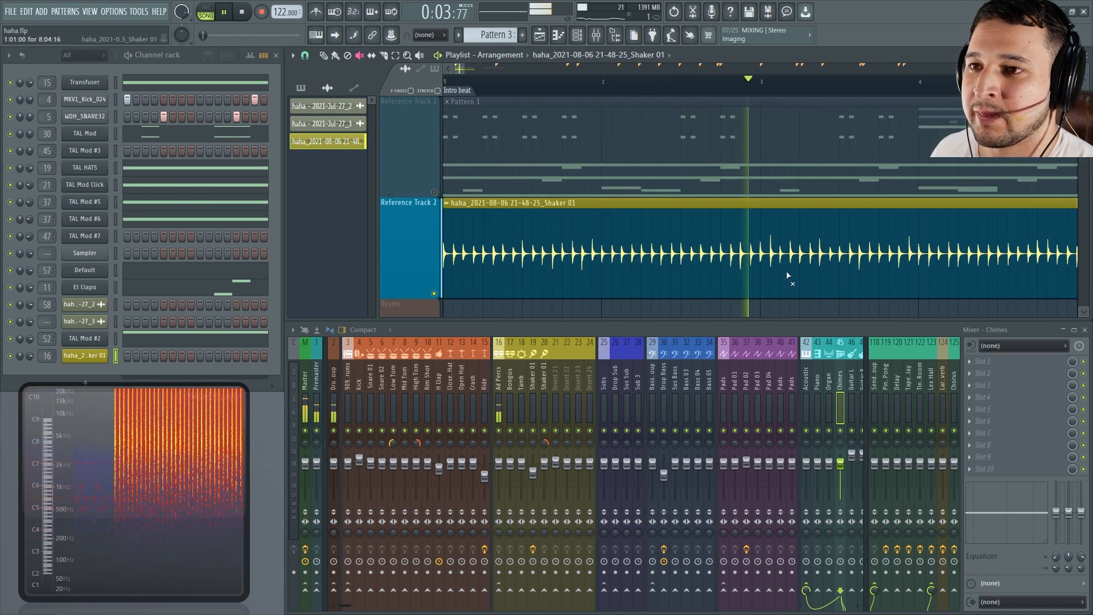
key("space")
scroll(638, 261, "down", 2)
scroll(638, 261, "up", 3)
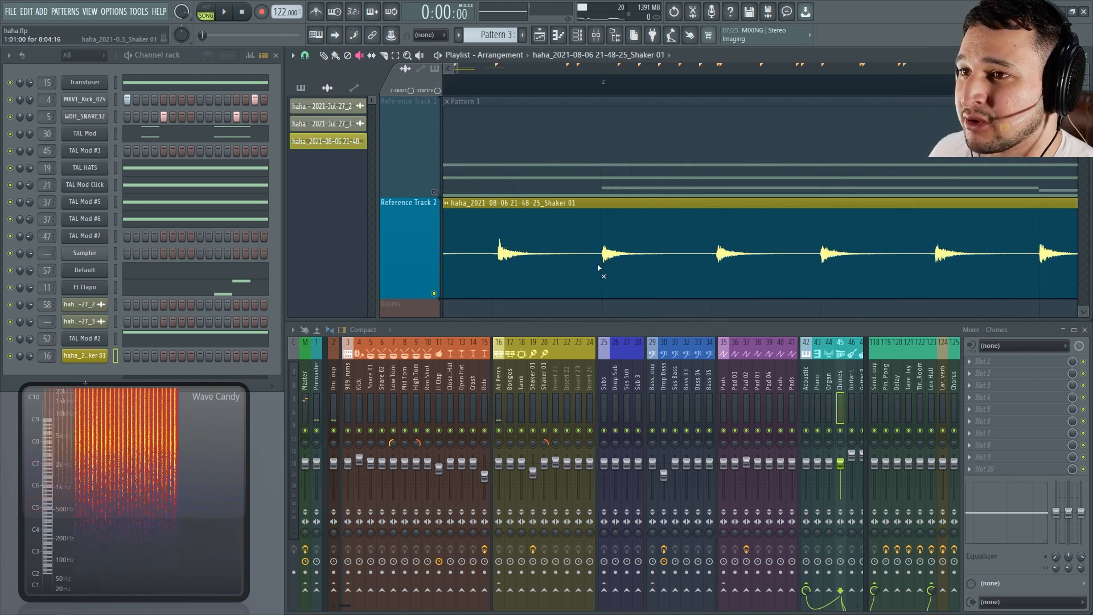
left_click_drag(735, 261, 484, 270)
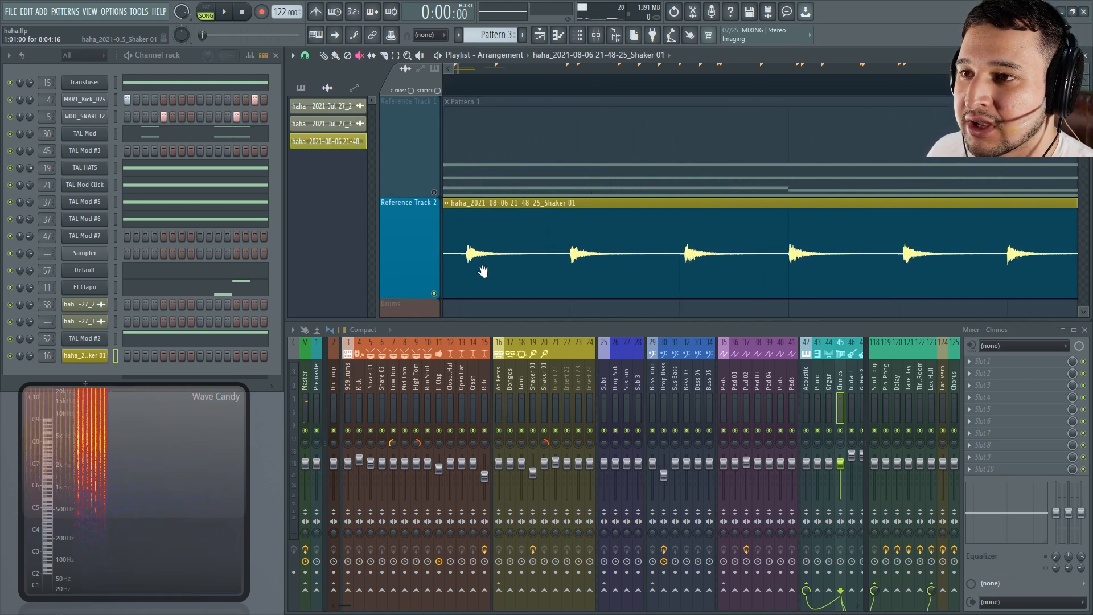
left_click_drag(888, 248, 517, 252)
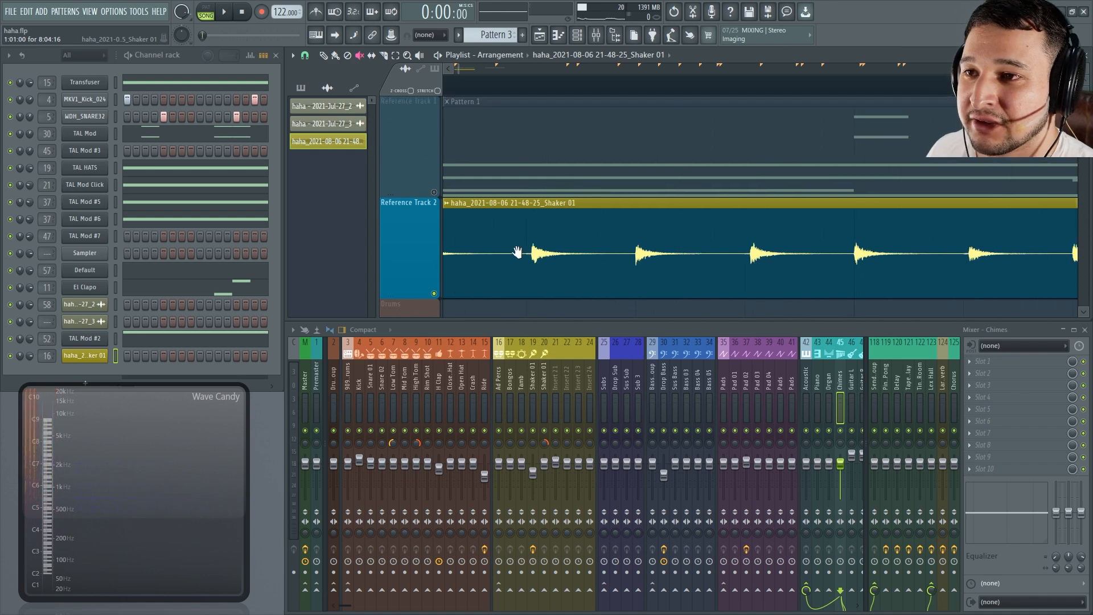
left_click_drag(929, 226, 560, 234)
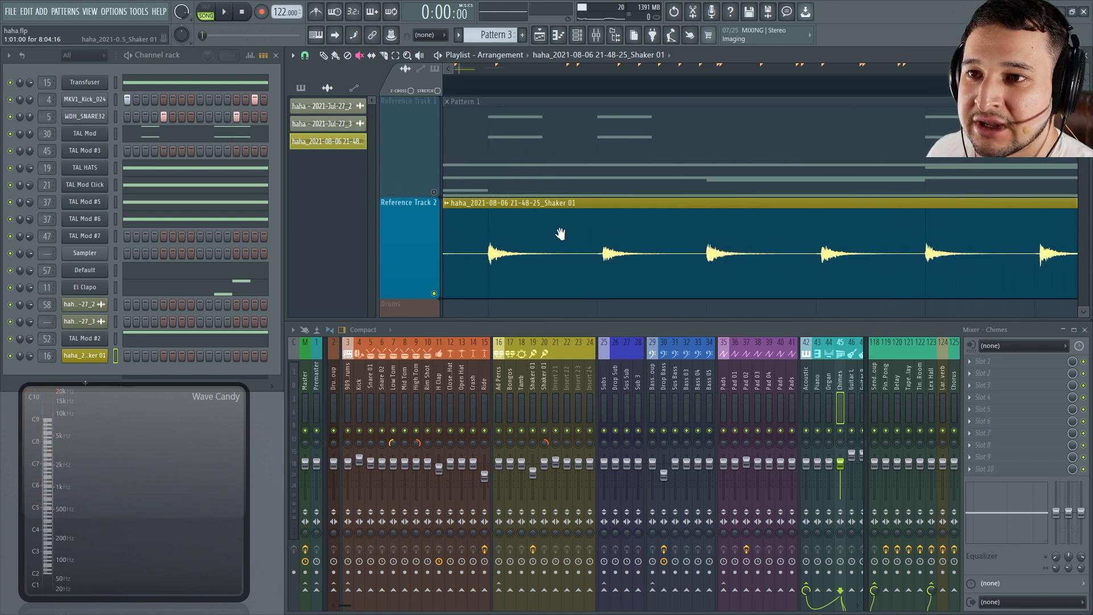
scroll(557, 237, "down", 15)
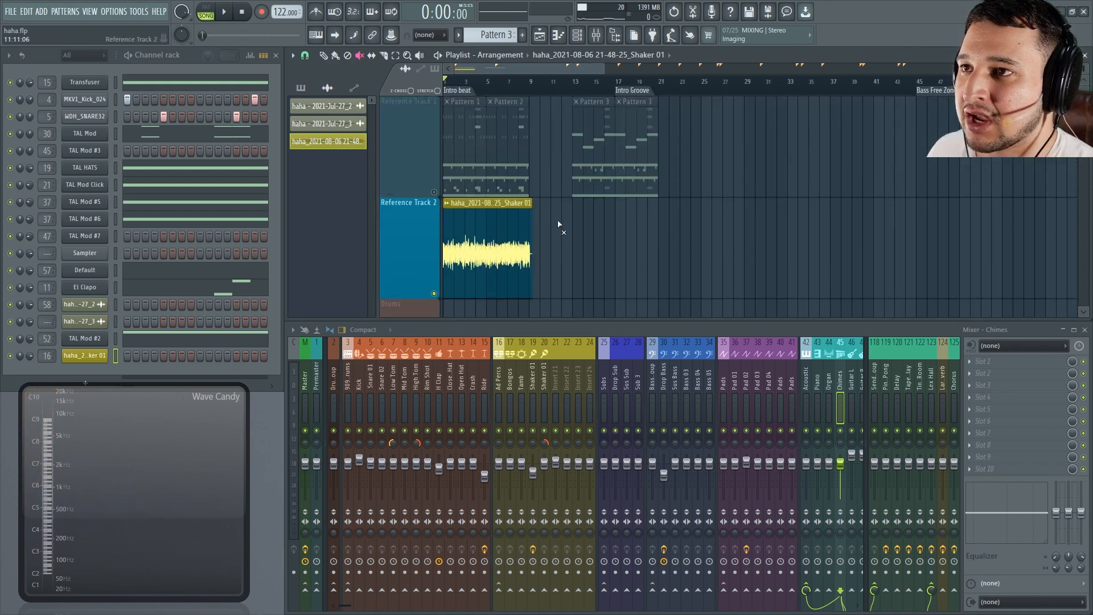
Solo the TAL Mod #2 channel and Reference Track 1, and play that part from bar 13
scroll(654, 98, "up", 5)
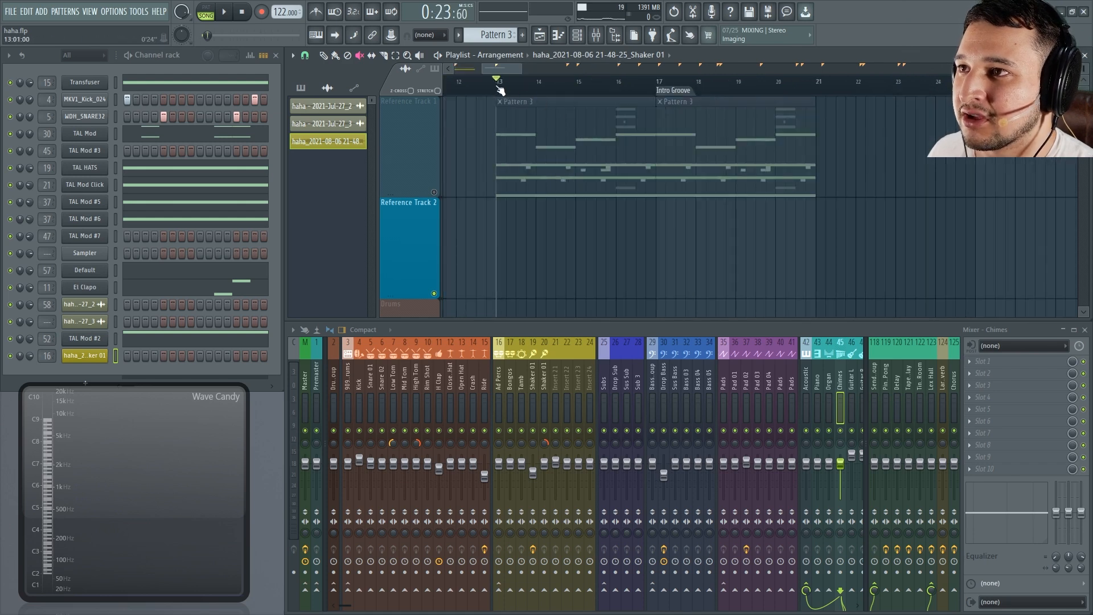
left_click(86, 339)
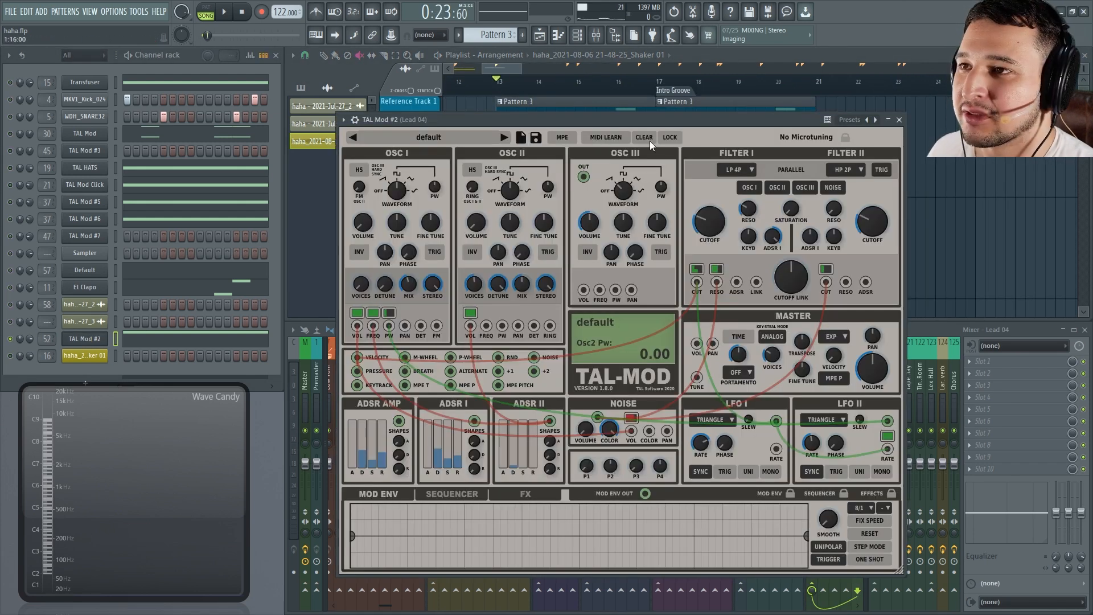
key("space")
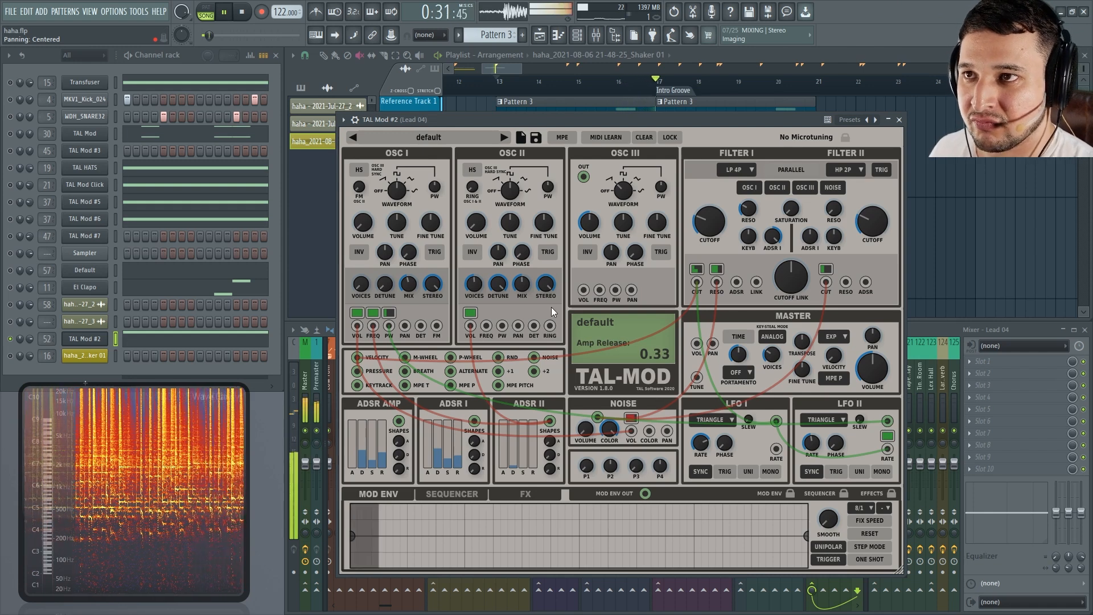
key("space")
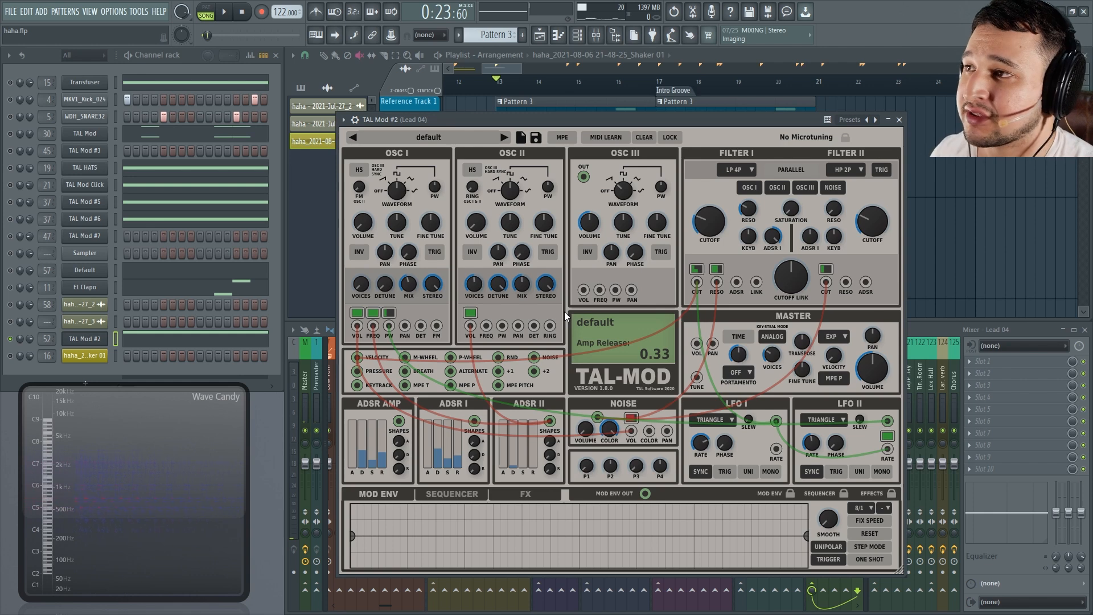
left_click(899, 119)
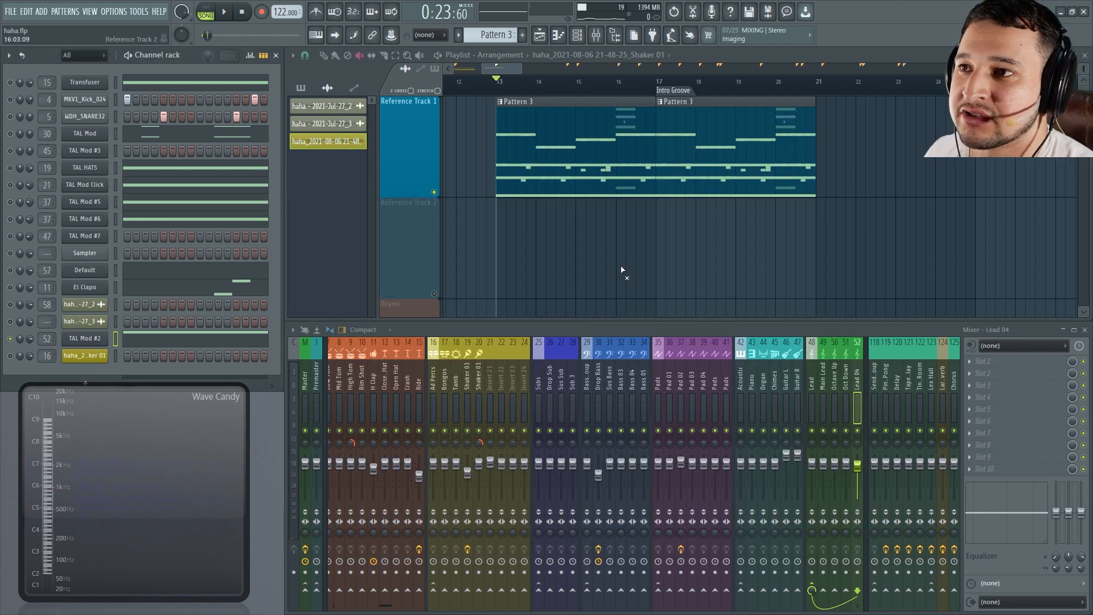
Select Pattern 1 at the start of the arrangement, solo the TAL HATS channel and play it
left_click_drag(467, 94, 335, 93)
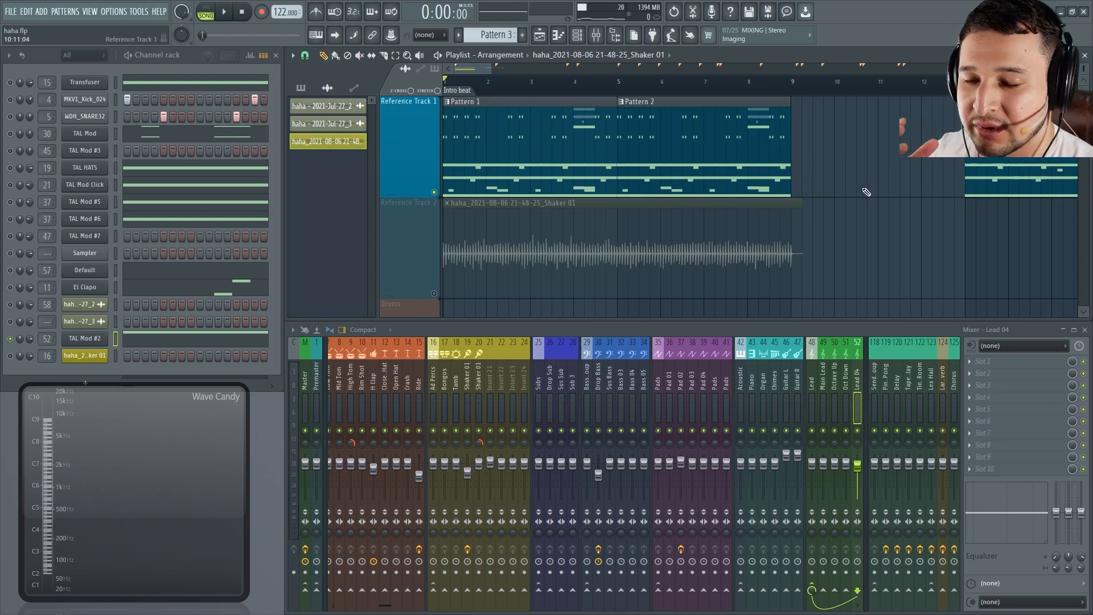
left_click(488, 174)
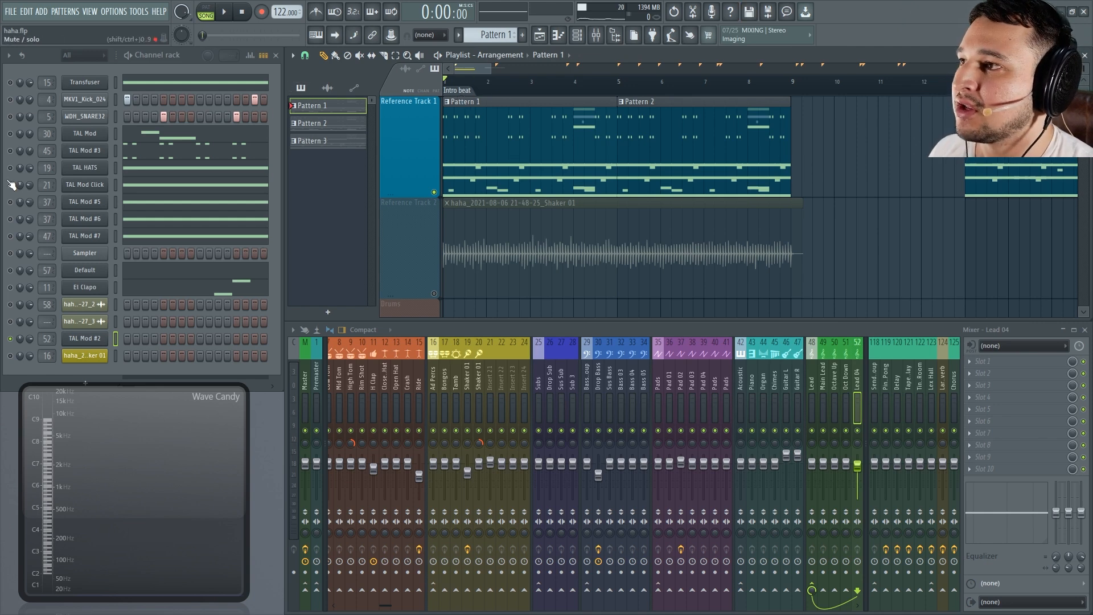
left_click(10, 151)
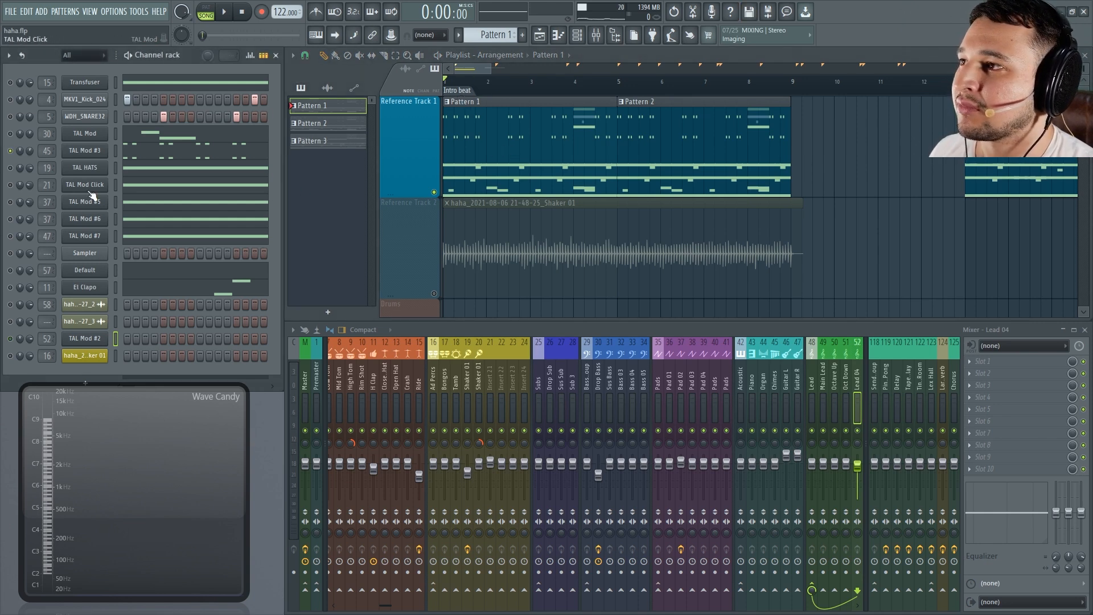
right_click(10, 167)
key("space")
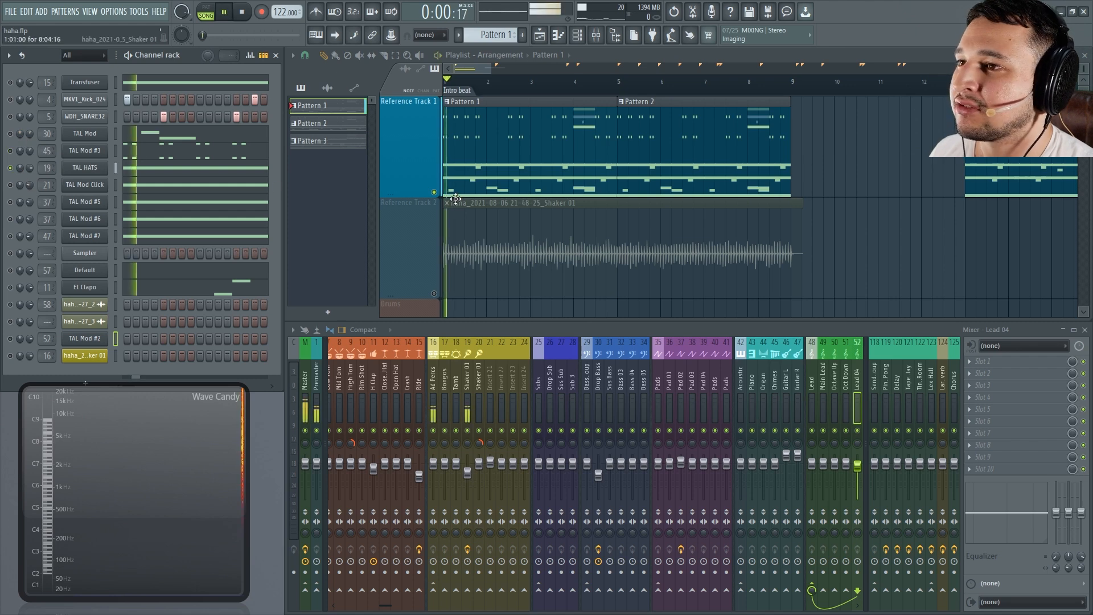
Open the TAL HATS synth while it plays and move its window clear of the channel rack
left_click(466, 382)
left_click(457, 379)
left_click(85, 167)
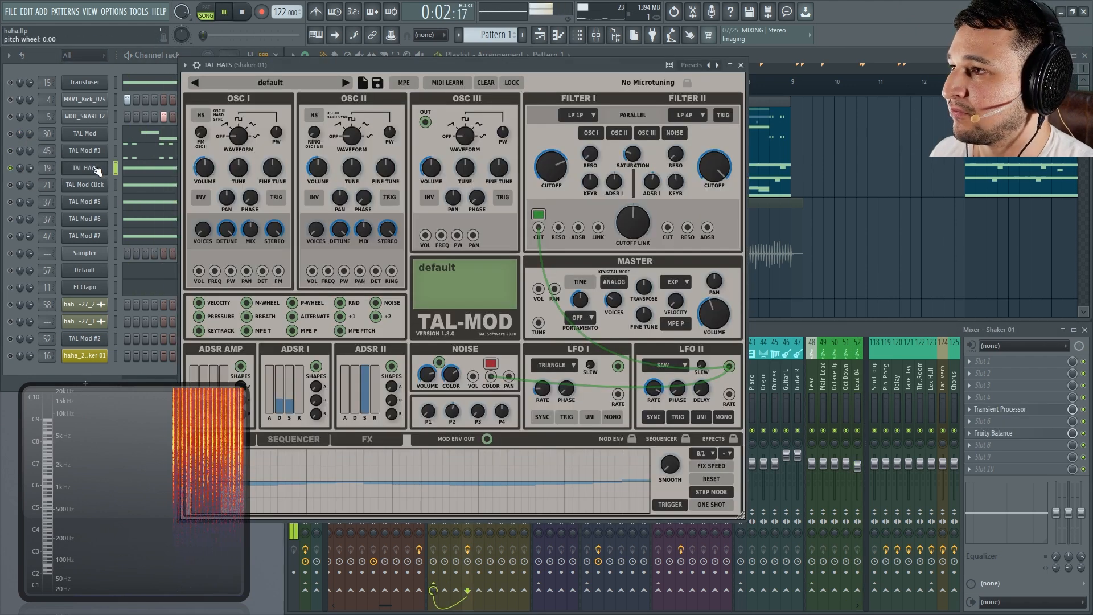
left_click_drag(444, 66, 584, 90)
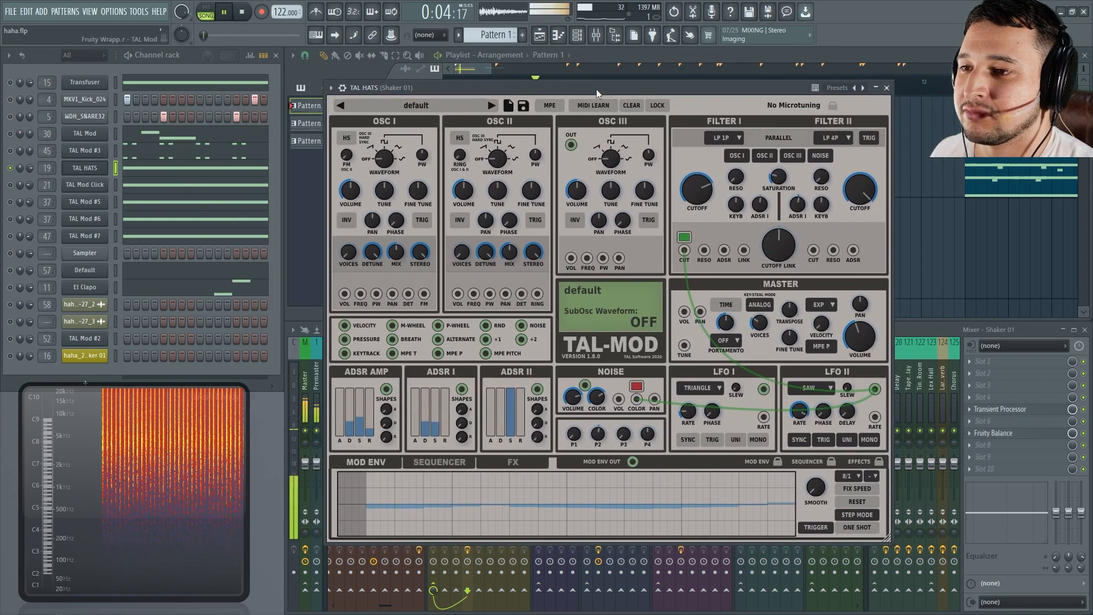
key("space")
Clone the TAL HATS channel and transfer the original's notes to the clone
right_click(104, 169)
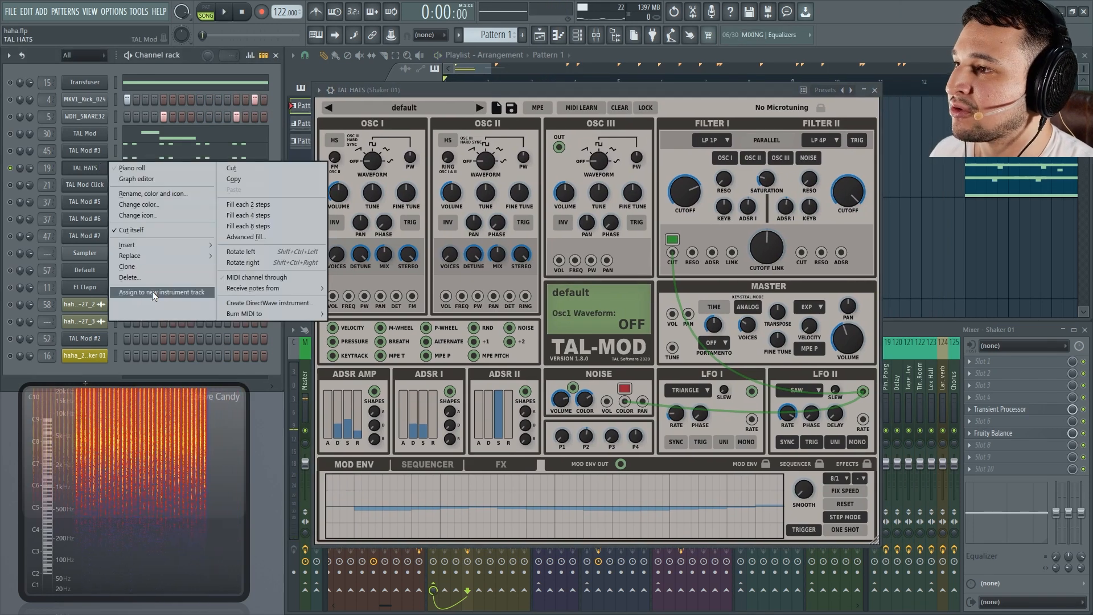
left_click(127, 267)
right_click(108, 167)
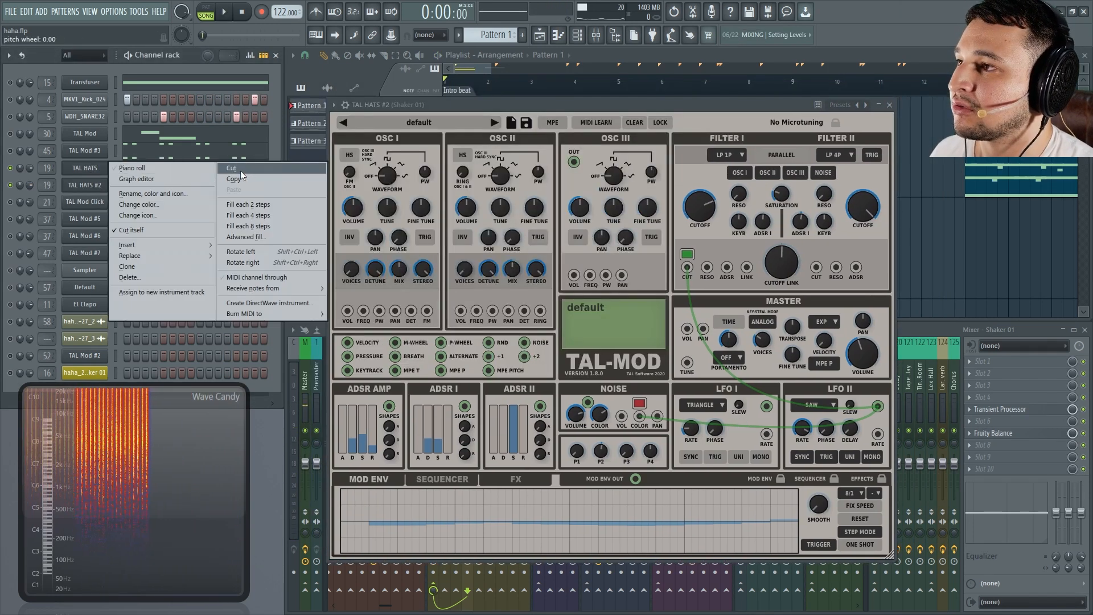
left_click(232, 168)
right_click(108, 185)
mouse_move(132, 185)
left_click(234, 207)
Load the default preset into the cloned TAL HATS #2 synth
left_click(100, 186)
left_click(100, 186)
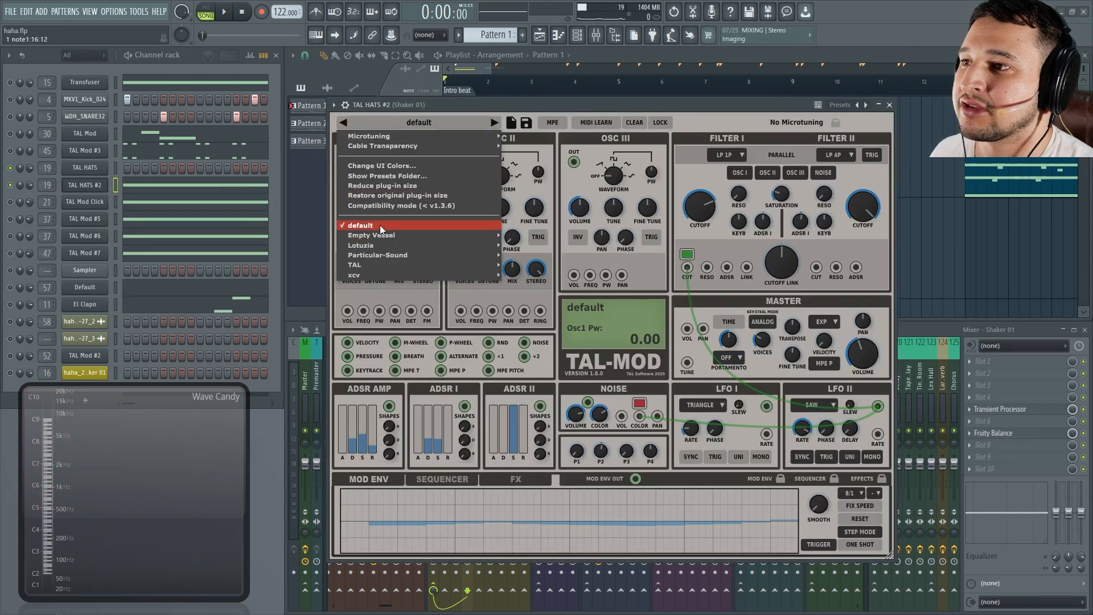
left_click(379, 224)
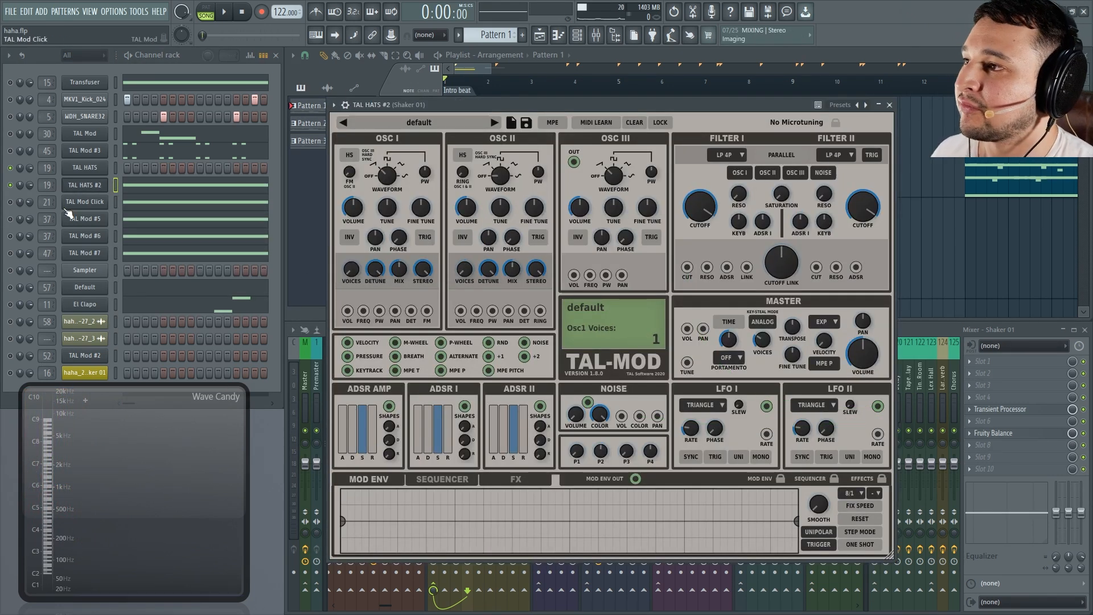
Audition the default patch with the TAL HATS #2 channel volume lowered to 48%, and reset that volume
left_click_drag(30, 186, 30, 199)
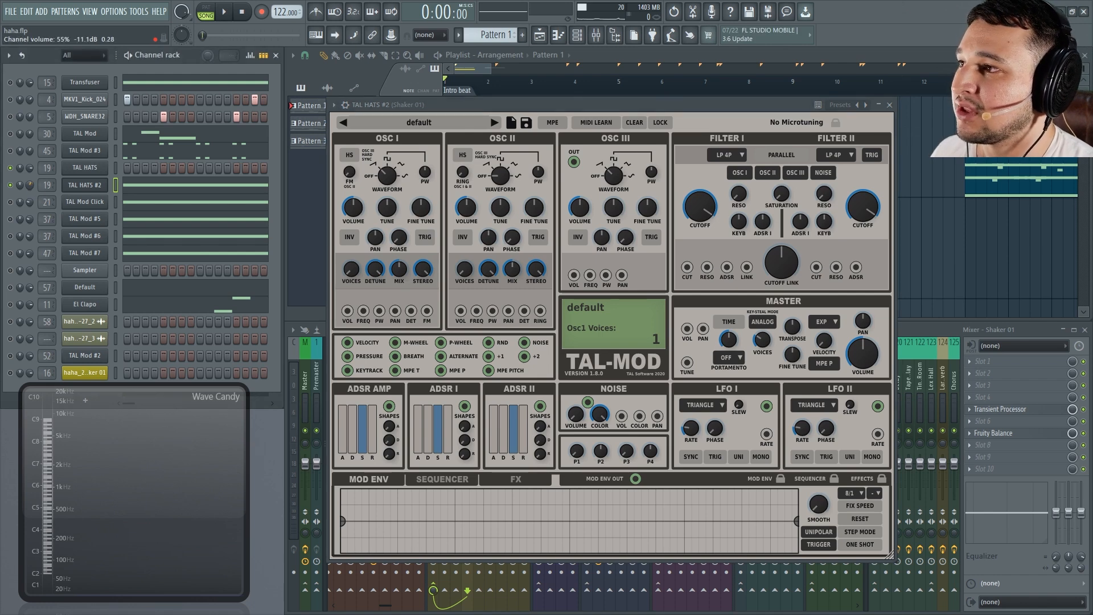
key("space")
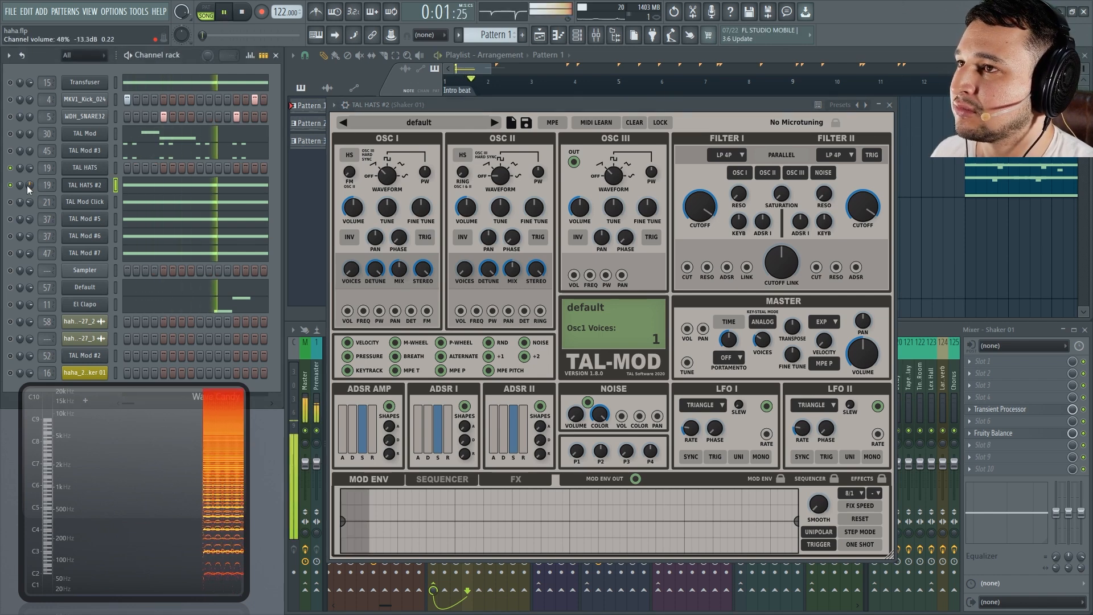
key("space")
right_click(28, 187)
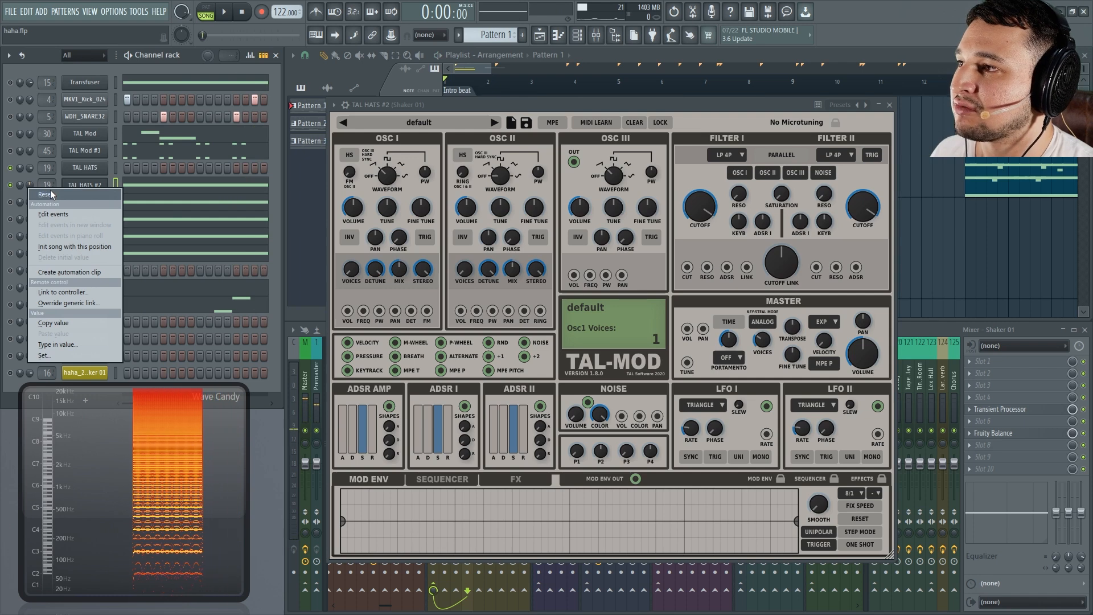
left_click(42, 194)
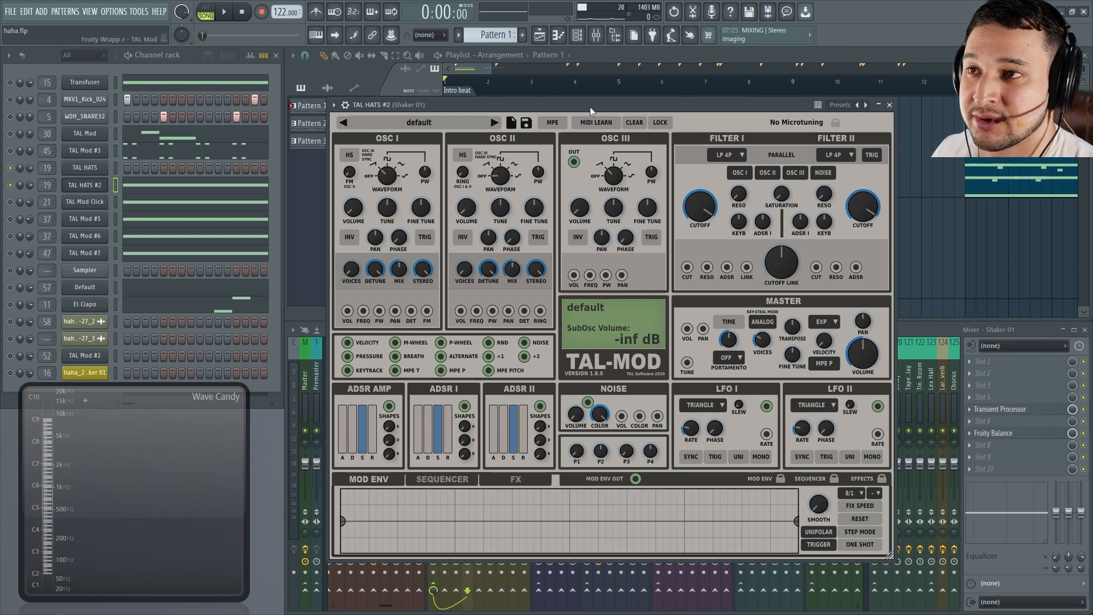
Play TAL HATS #2 to audition the noise generator as its sound source
key("space")
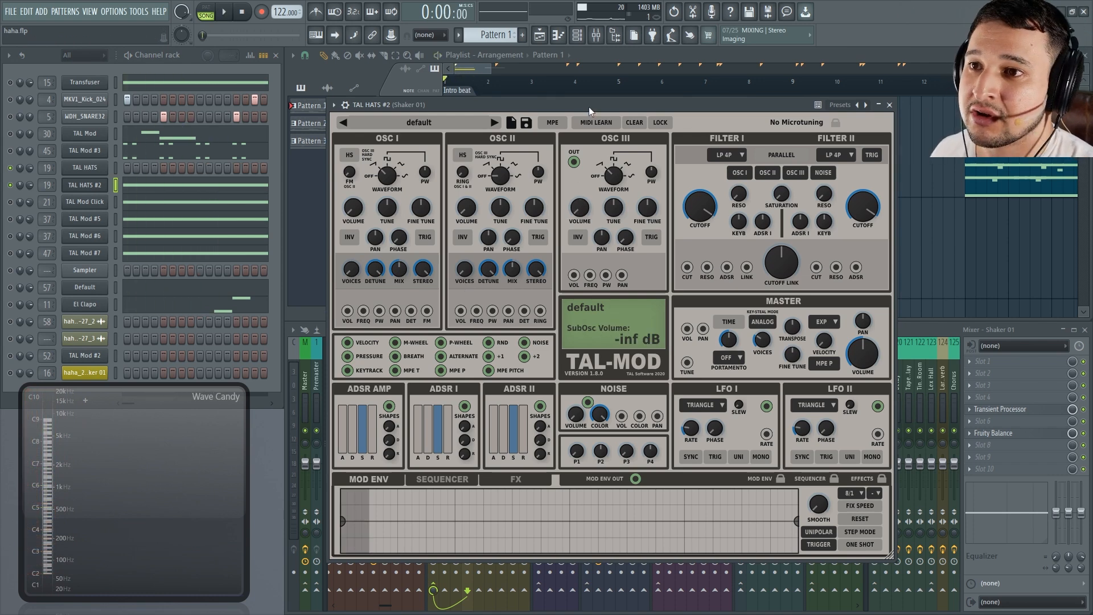
key("space")
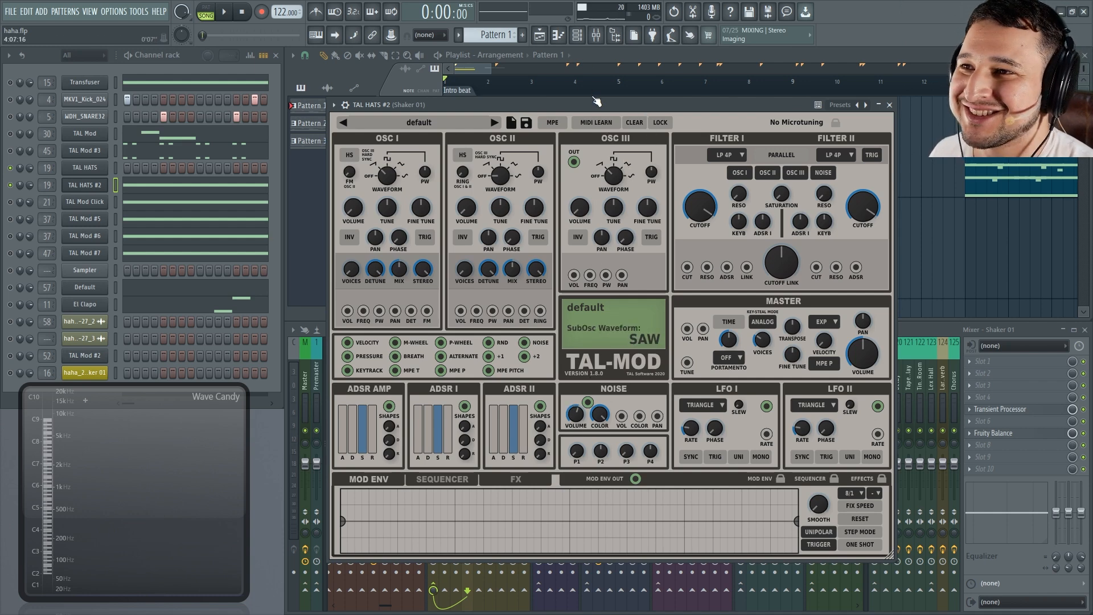
key("space")
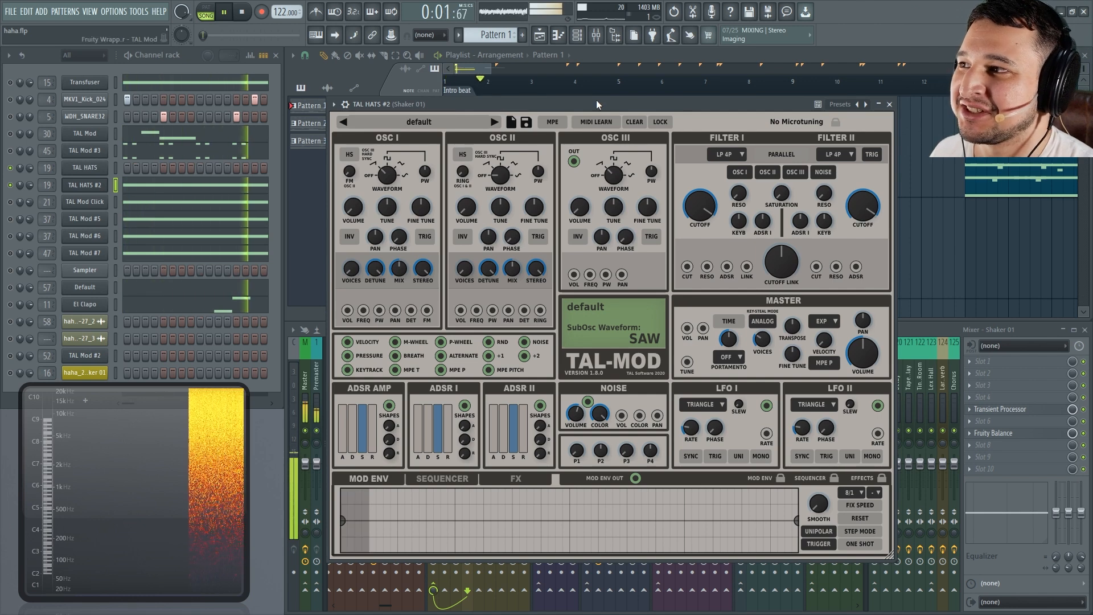
key("space")
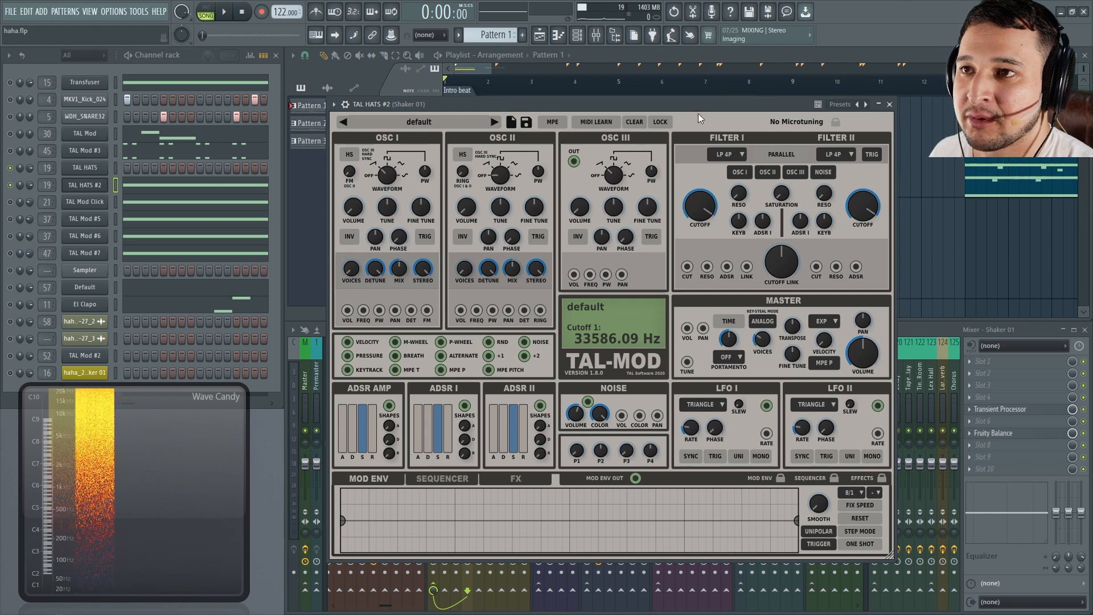
Sweep Filter I's cutoff by hand during playback to shape the noise into shaker hits, ending at 50482.27 Hz
left_click_drag(699, 101, 697, 100)
key("space")
mouse_move(697, 210)
left_mouse_down()
mouse_move(703, 269)
mouse_move(696, 208)
left_mouse_up()
key("space")
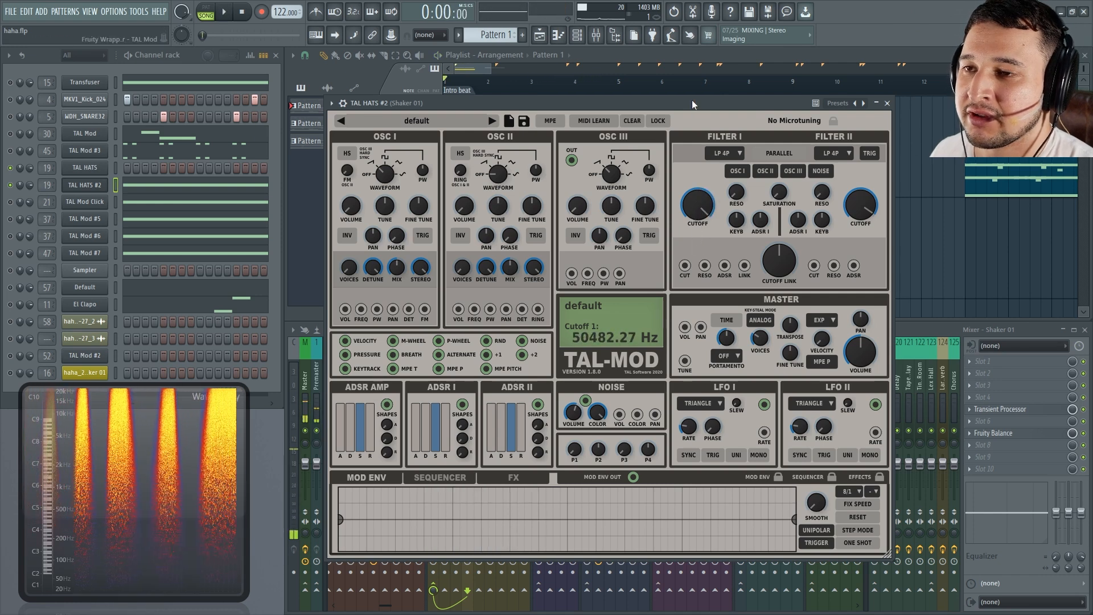
Change Filter I to the LP 2P type and sweep its cutoff by hand during playback
left_click(724, 154)
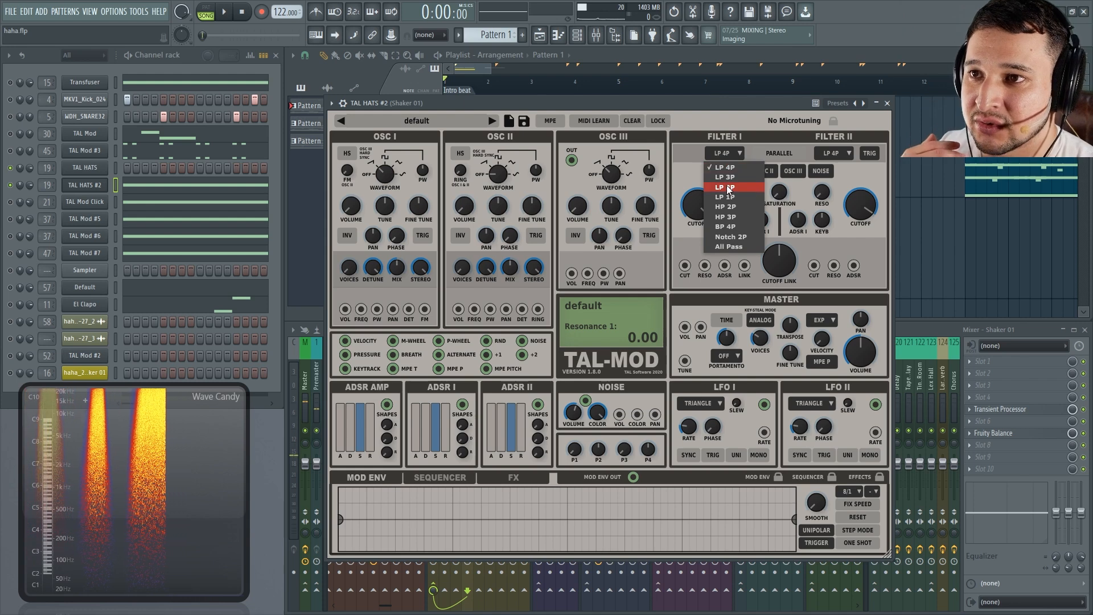
left_click(726, 188)
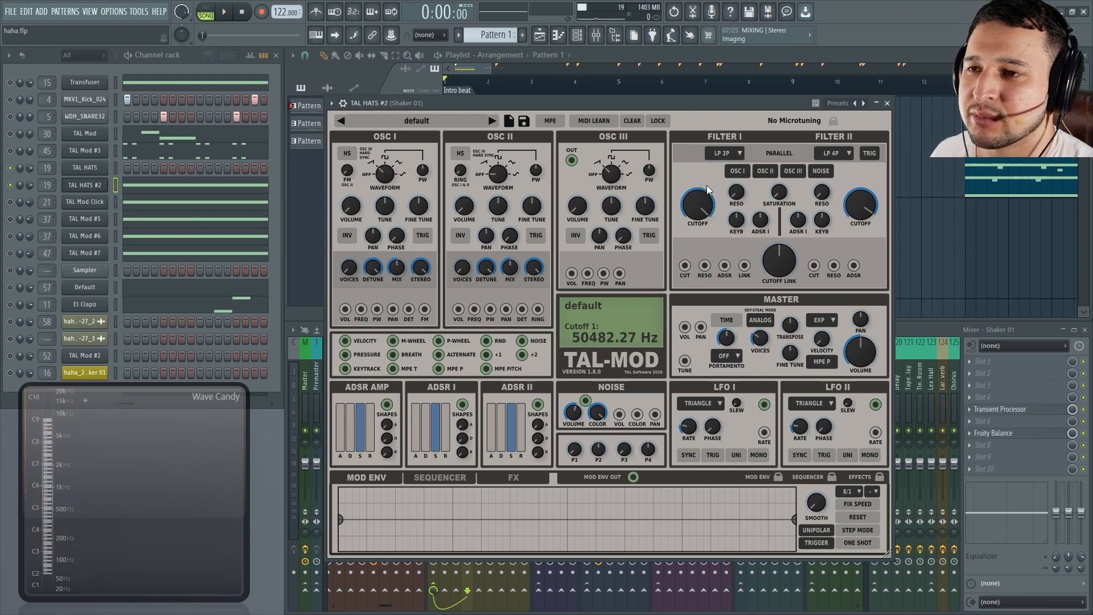
left_click(726, 151)
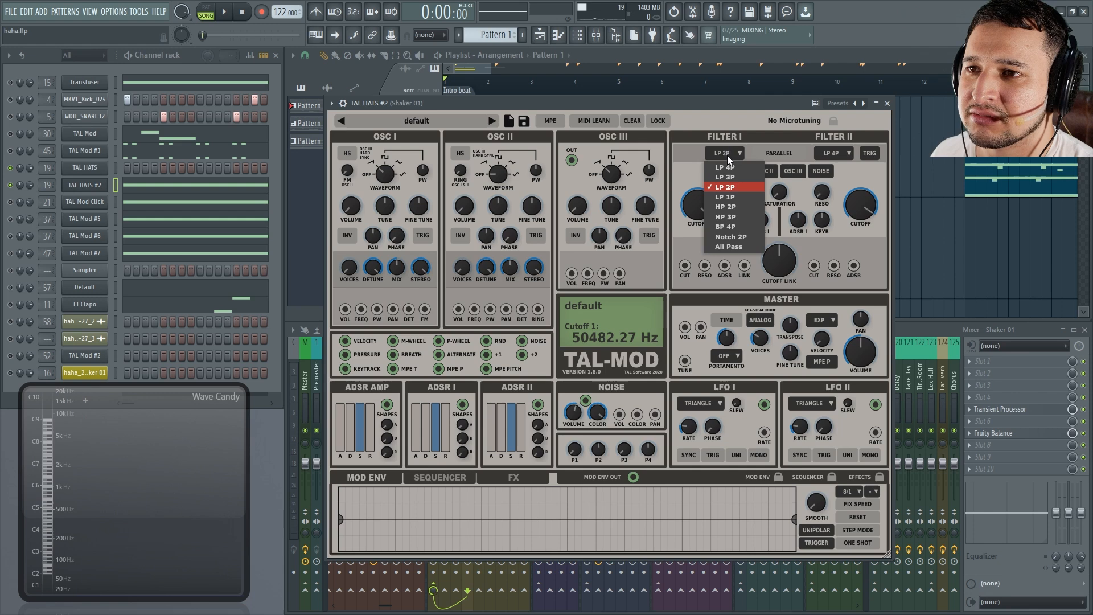
left_click(711, 120)
key("space")
left_click_drag(697, 205, 689, 105)
key("space")
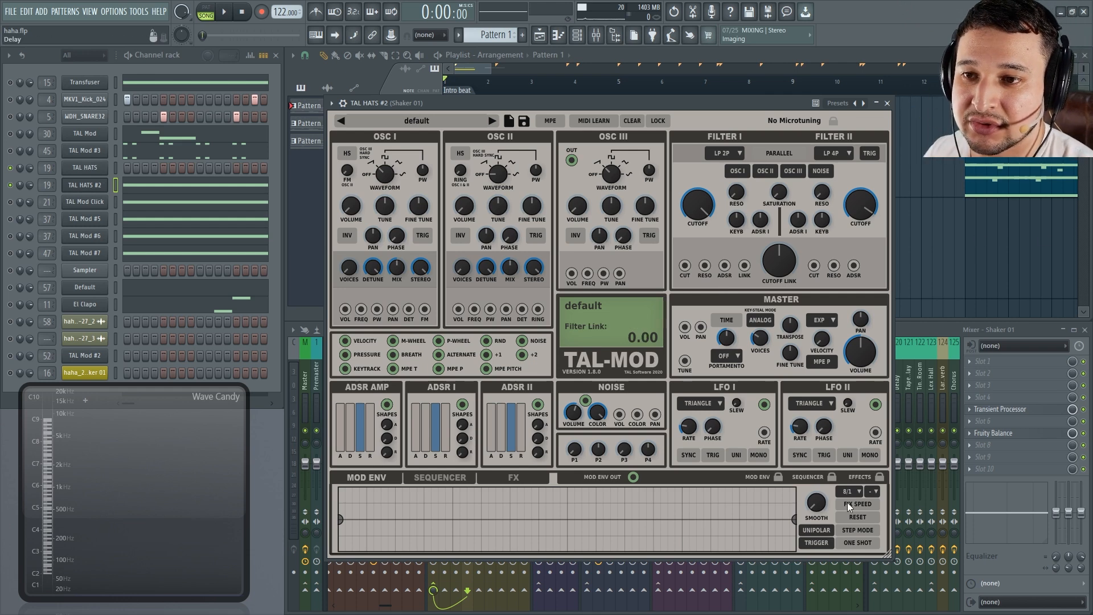
Set LFO II to a saw wave with sync and trigger enabled at a 1/4T rate
left_click(811, 404)
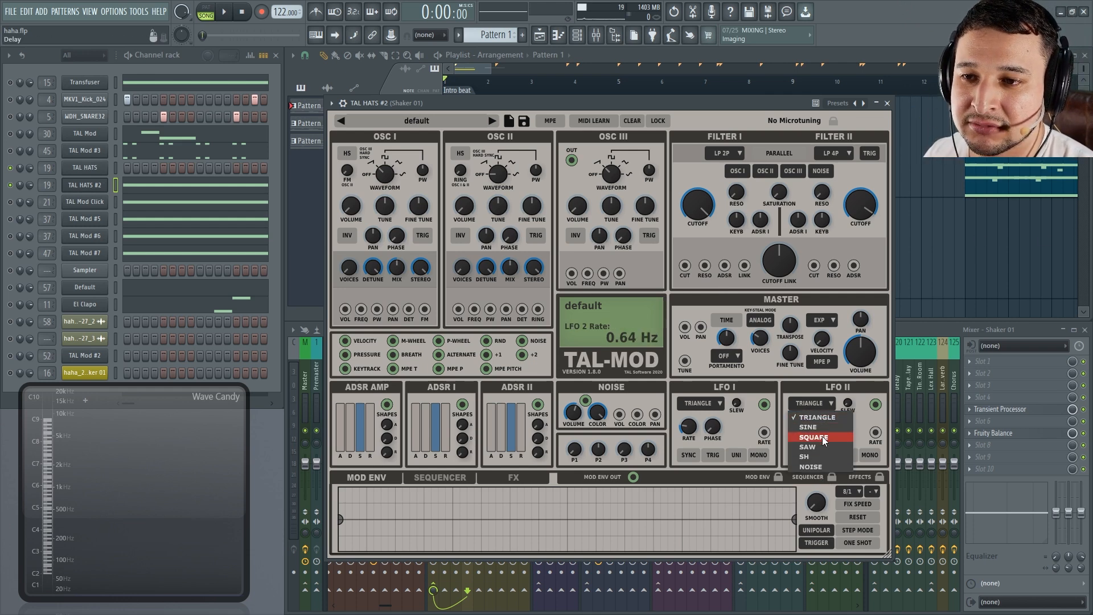
left_click(829, 449)
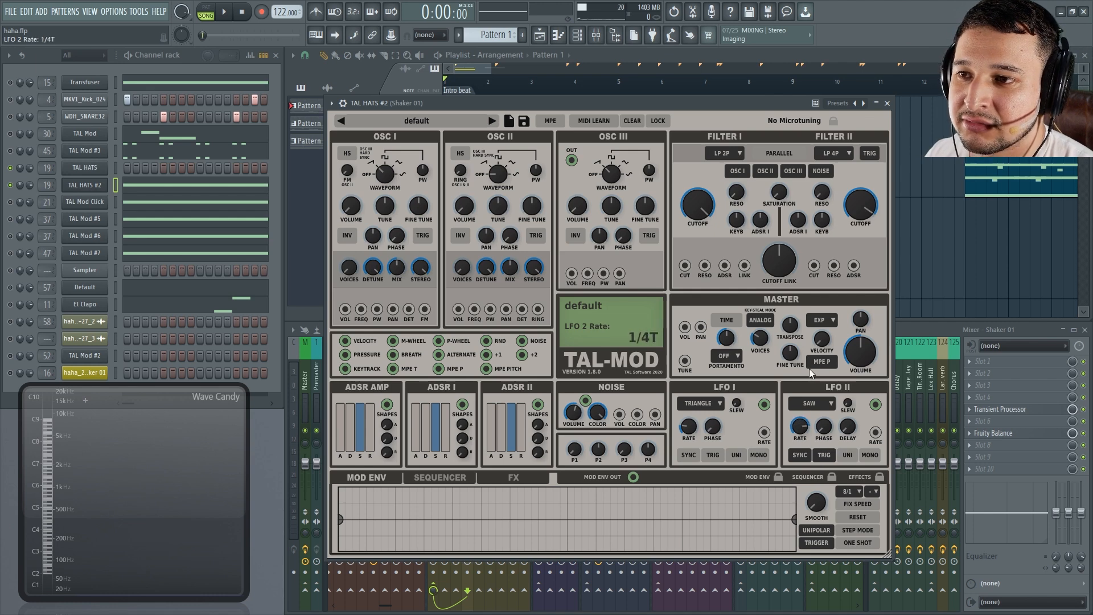
Select bars 1 to 4 in the playlist as a loop and play it with the synth window moved below the ruler
left_click_drag(764, 85, 450, 113)
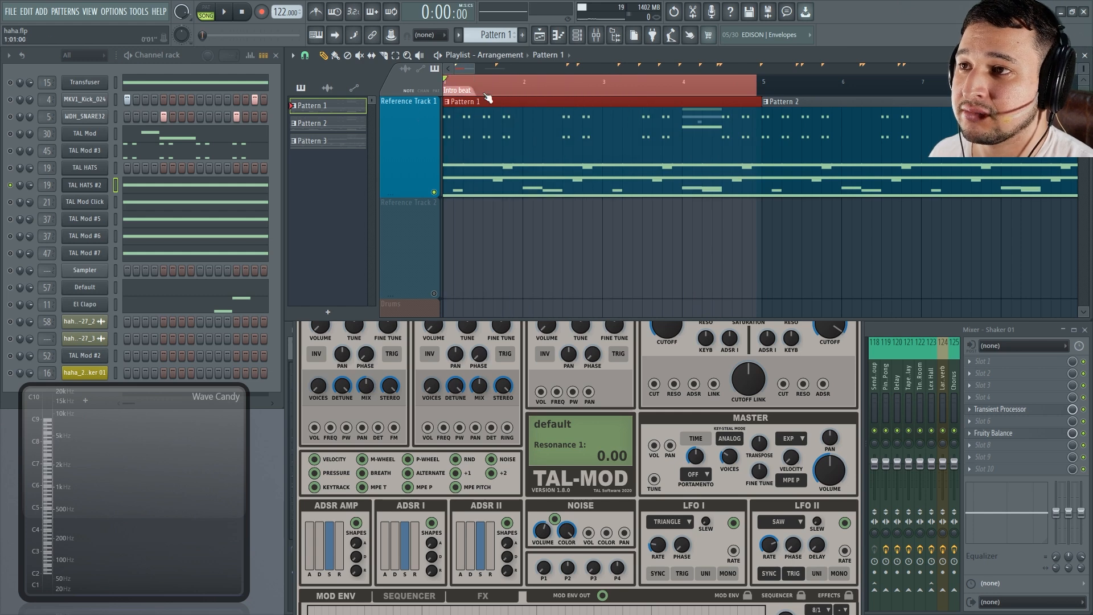
left_click(640, 349)
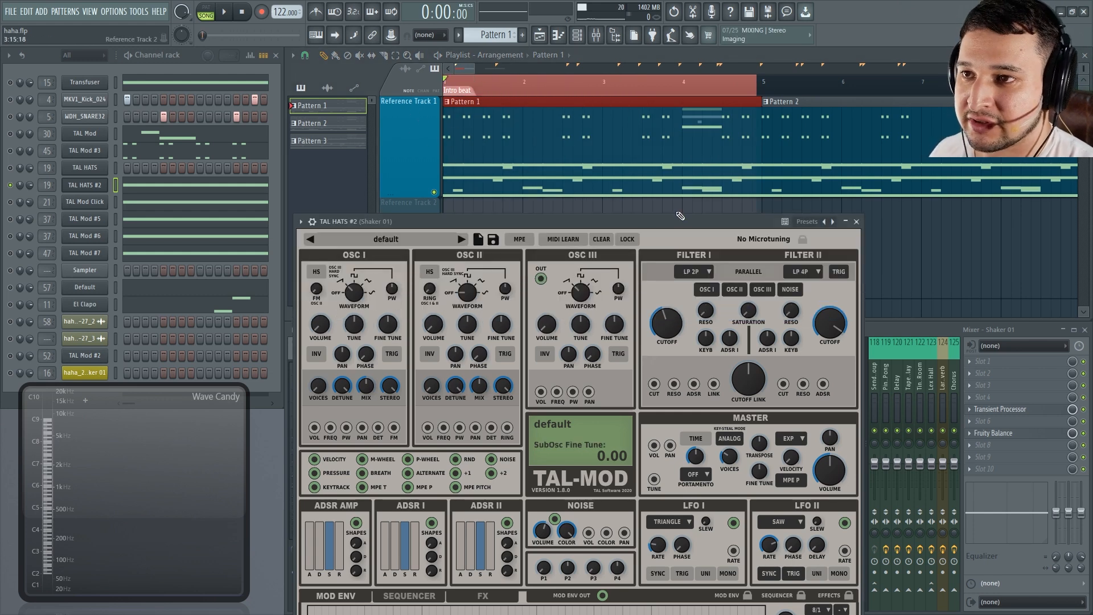
left_click_drag(684, 226, 678, 223)
key("space")
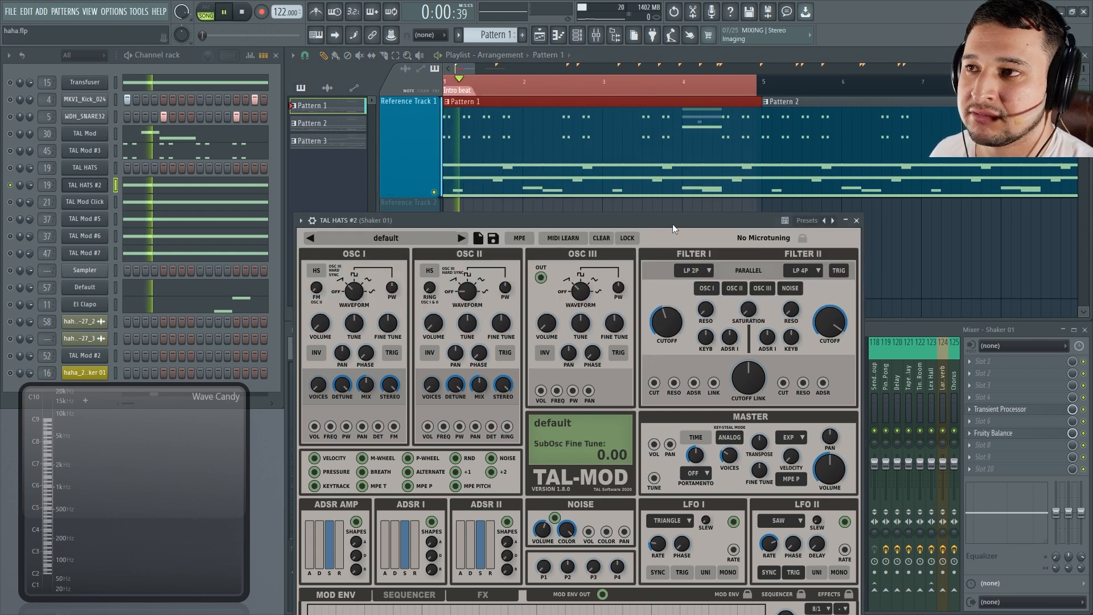
Patch LFO II's output to Filter I's cutoff with an amount of 1.00, and adjust the cutoff and LFO II rate
left_click_drag(667, 322, 665, 291)
left_click_drag(845, 522, 647, 203)
mouse_move(654, 369)
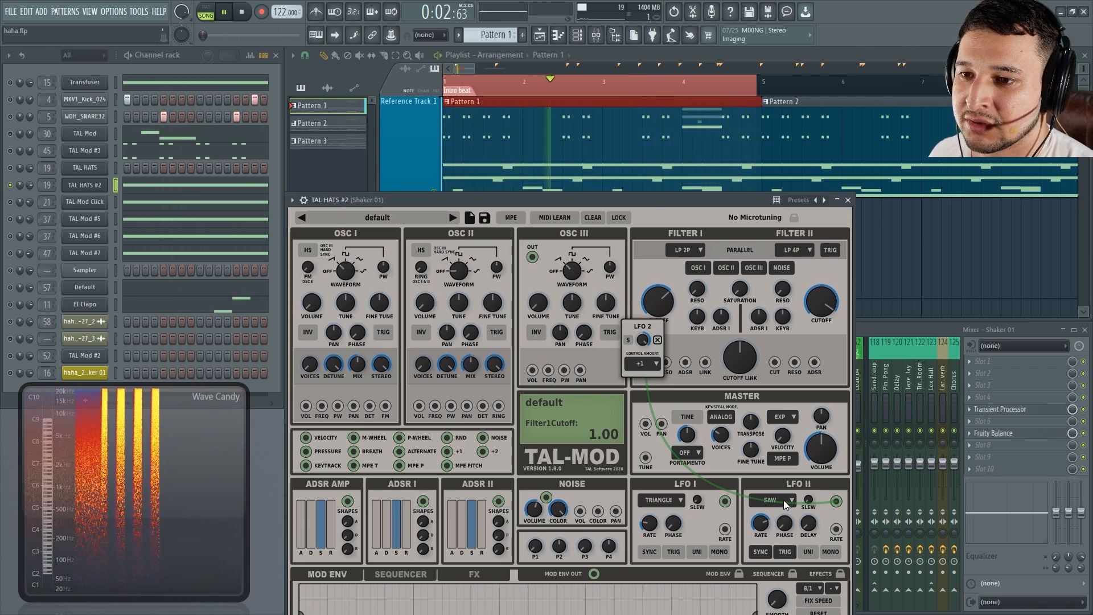
left_click_drag(757, 521, 765, 511)
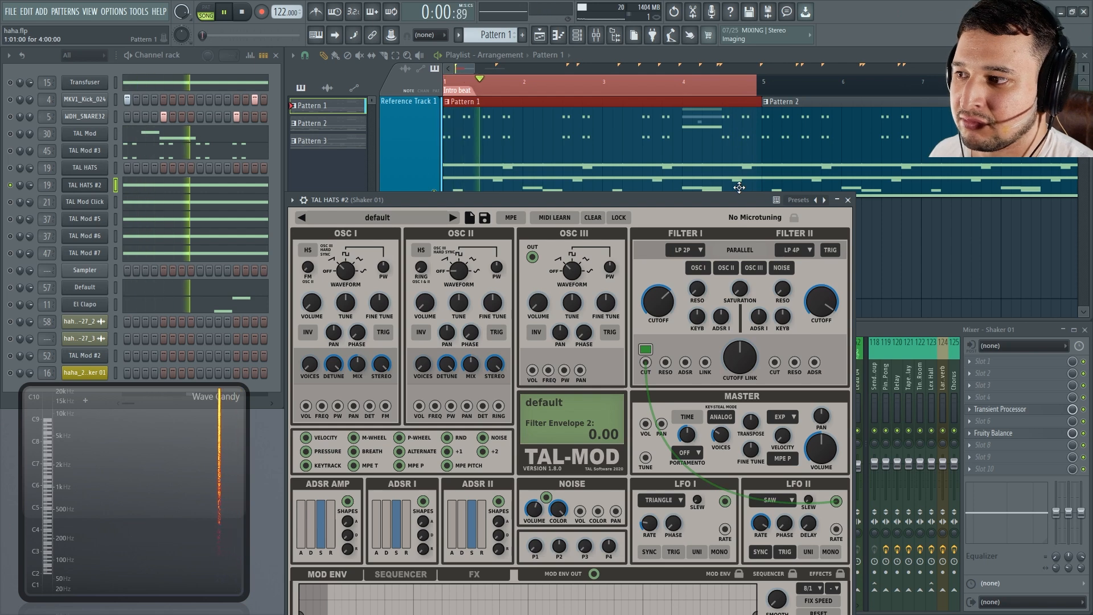
Turn off LFO II's trigger, replay the loop and move the synth window up so the whole panel shows
left_click(786, 552)
key("space")
key("space")
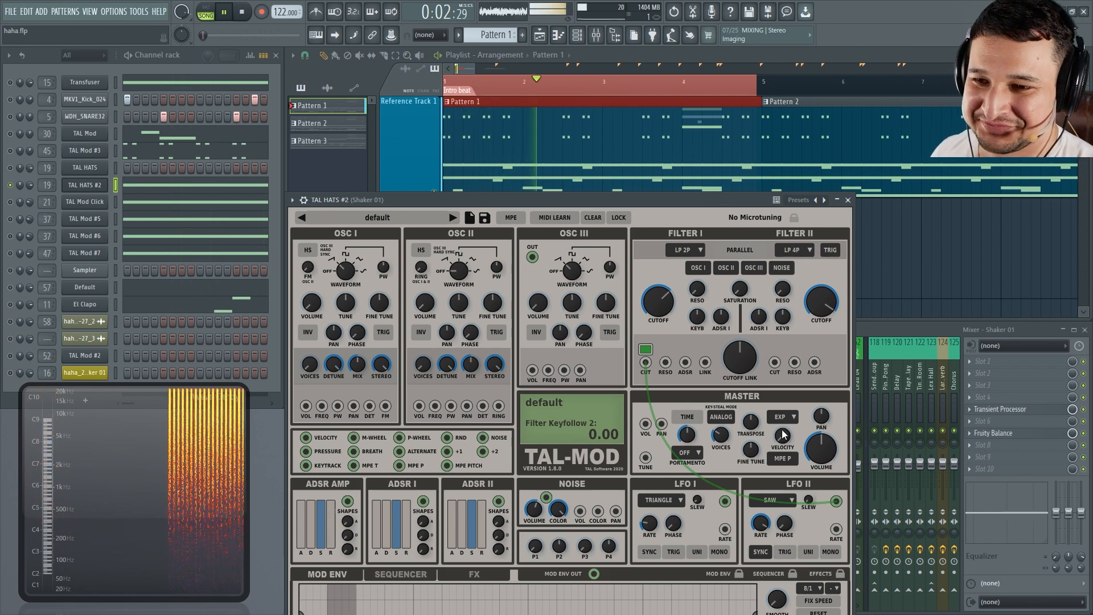
left_click_drag(686, 200, 672, 119)
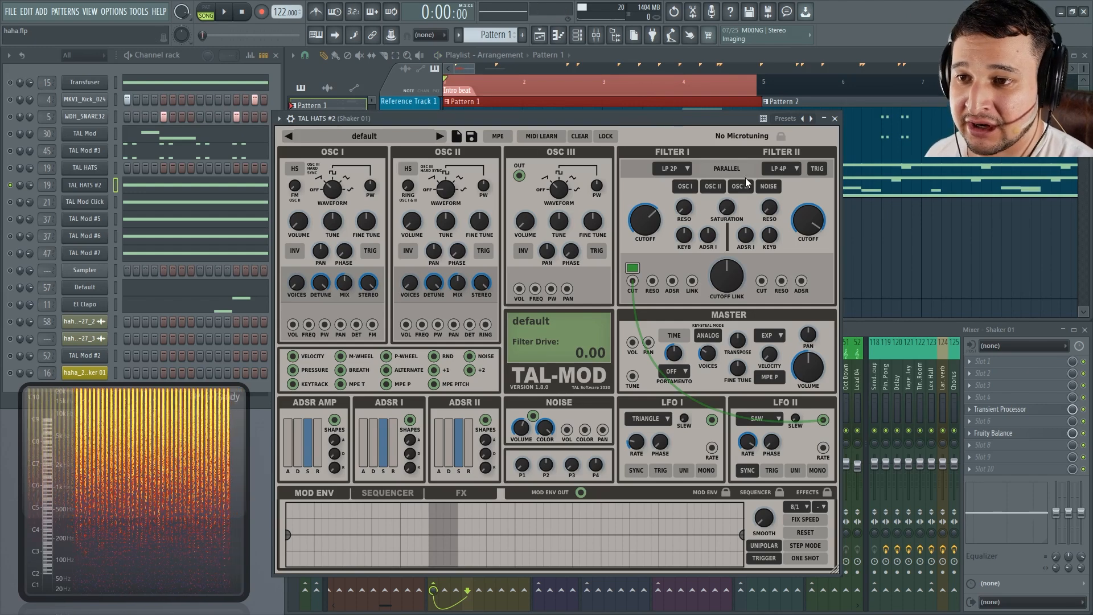
Lower Filter I's cutoff to 3.82 Hz and set LFO II's rate to 1/8 while auditioning the loop
key("space")
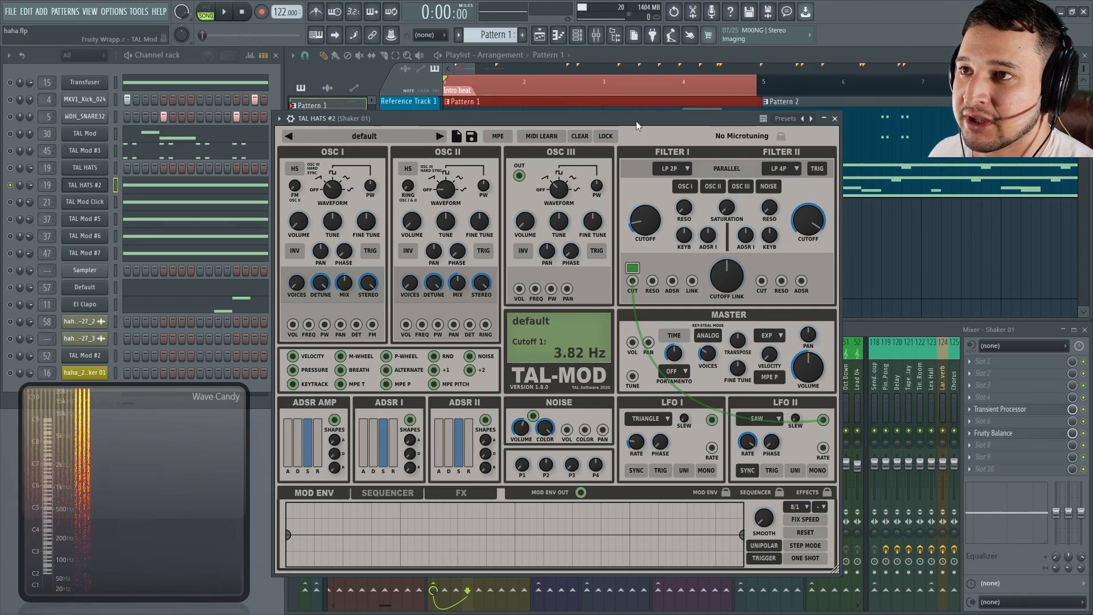
key("space")
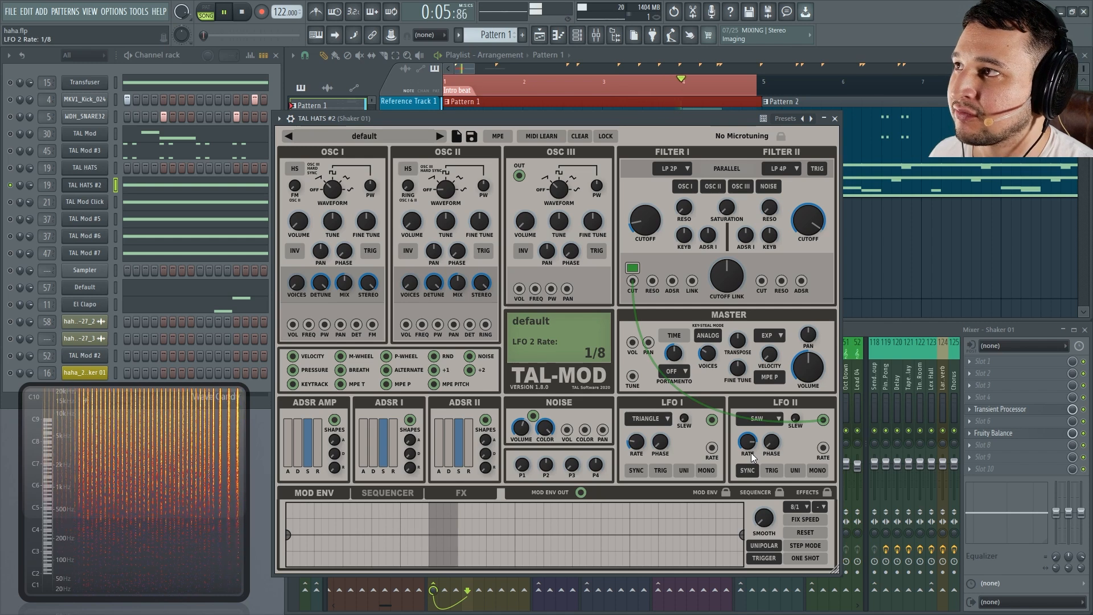
key("space")
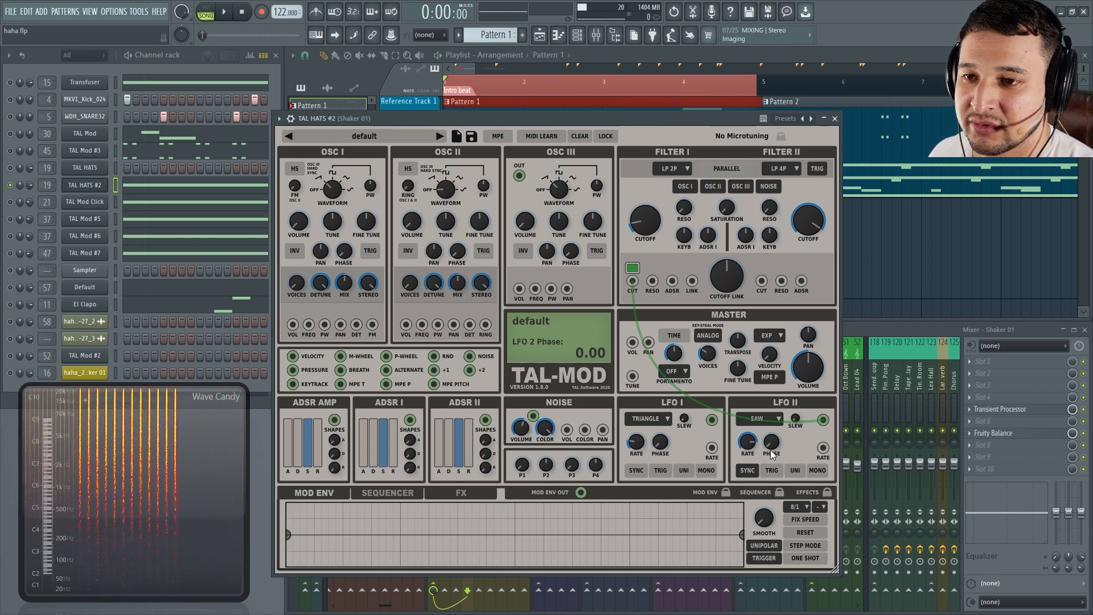
Set LFO II's modulation amount on Filter I's cutoff to -1.00 and audition the loop with the inverted modulation
left_click_drag(774, 395, 776, 444)
left_click(632, 268)
left_click_drag(631, 262, 635, 319)
left_click_drag(658, 379, 639, 296)
key("space")
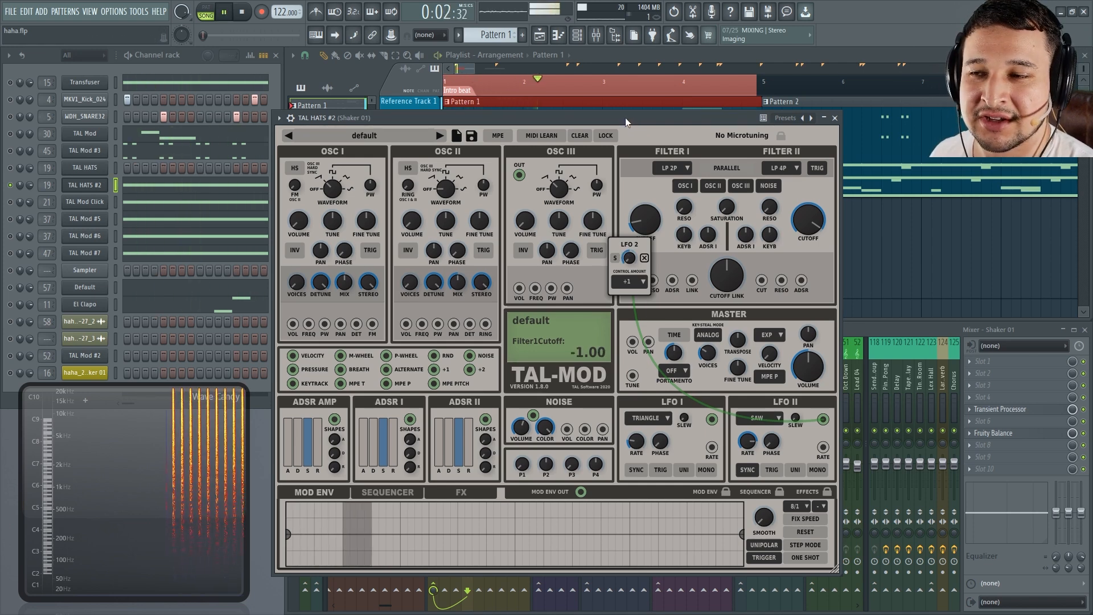
key("space")
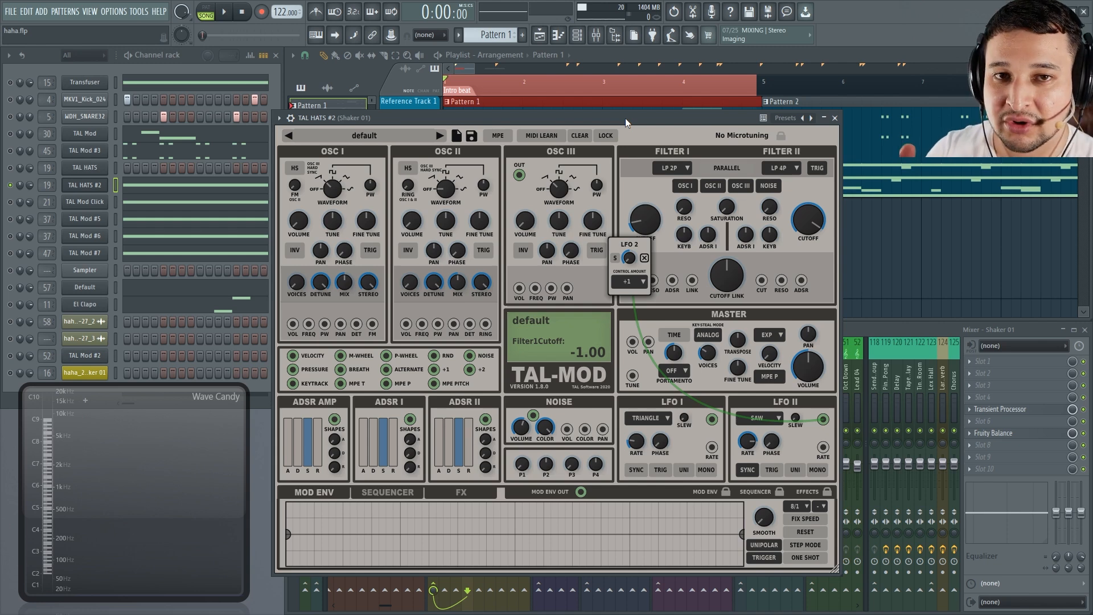
key("space")
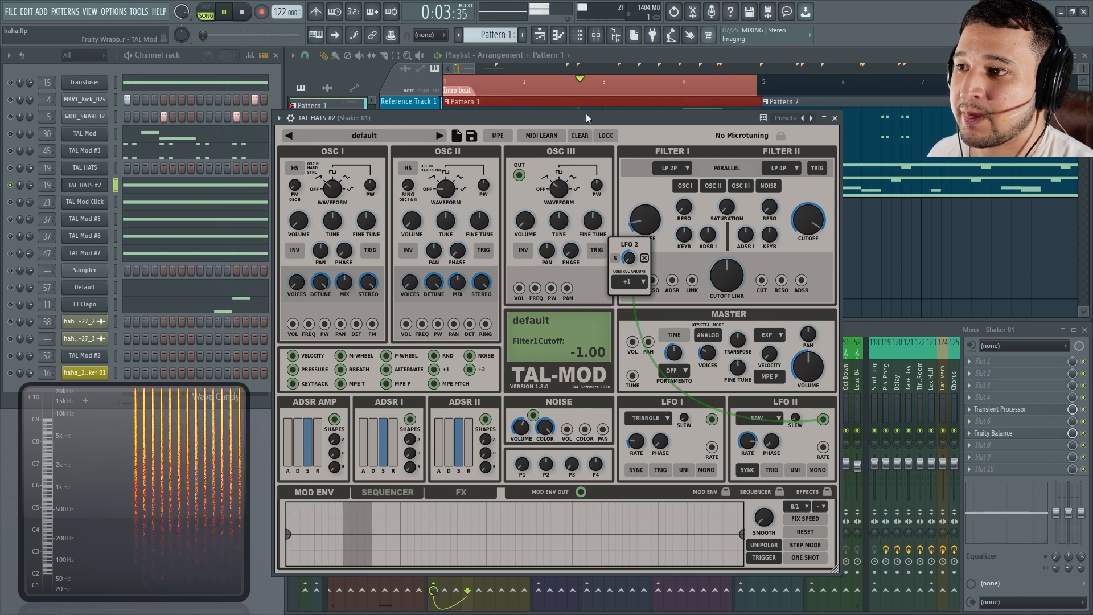
key("space")
Bypass the Transient Processor on the Shaker 01 mixer track and audition the loop without it
left_click_drag(586, 114, 357, 126)
left_click(1084, 410)
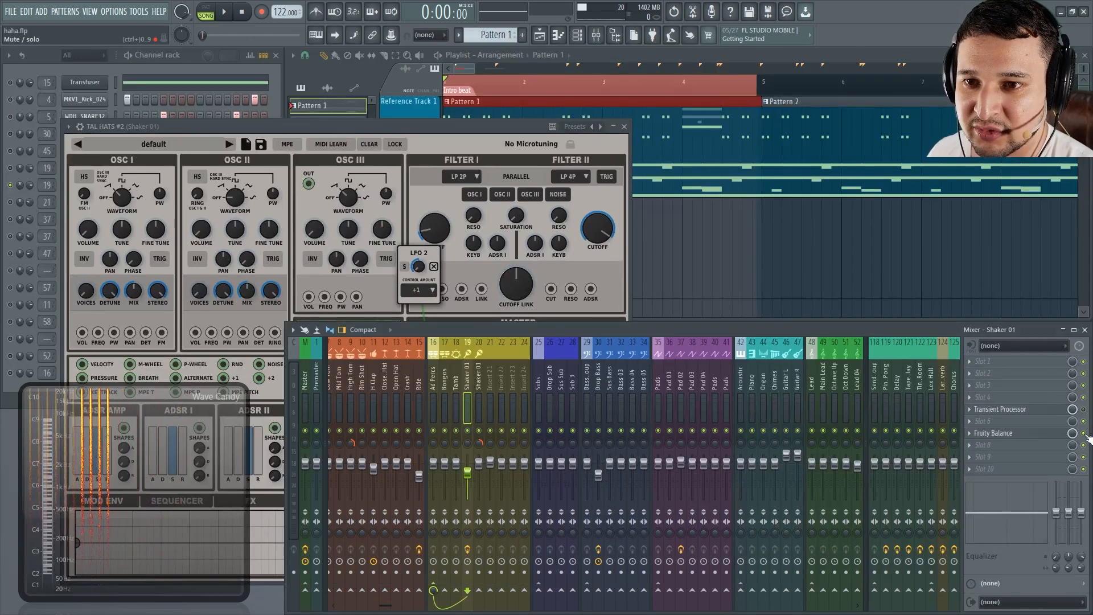
left_click_drag(502, 132, 773, 119)
key("space")
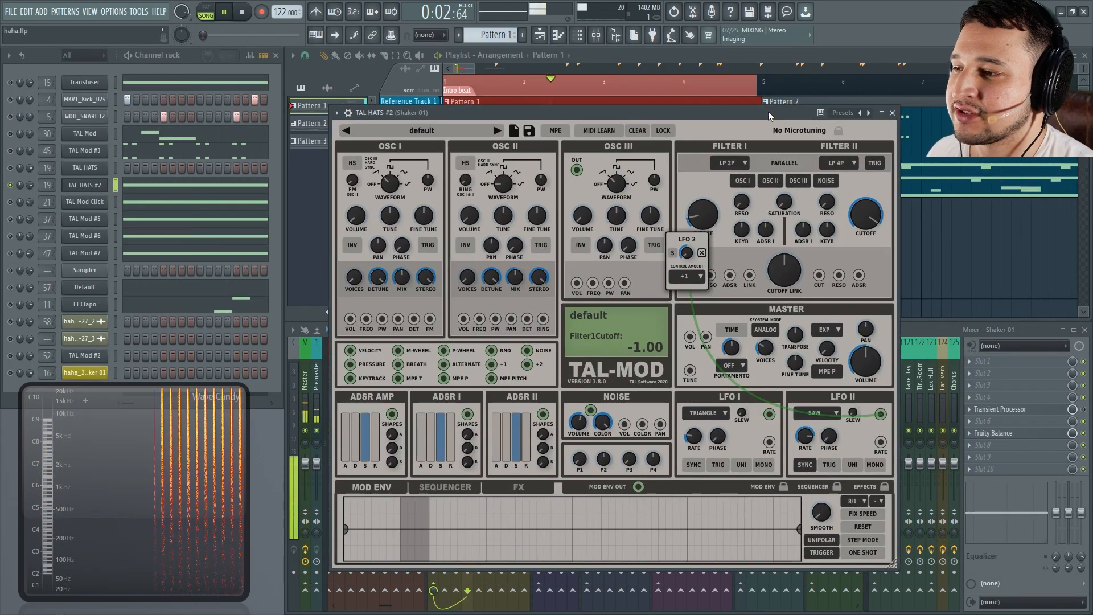
left_click_drag(764, 113, 750, 109)
key("space")
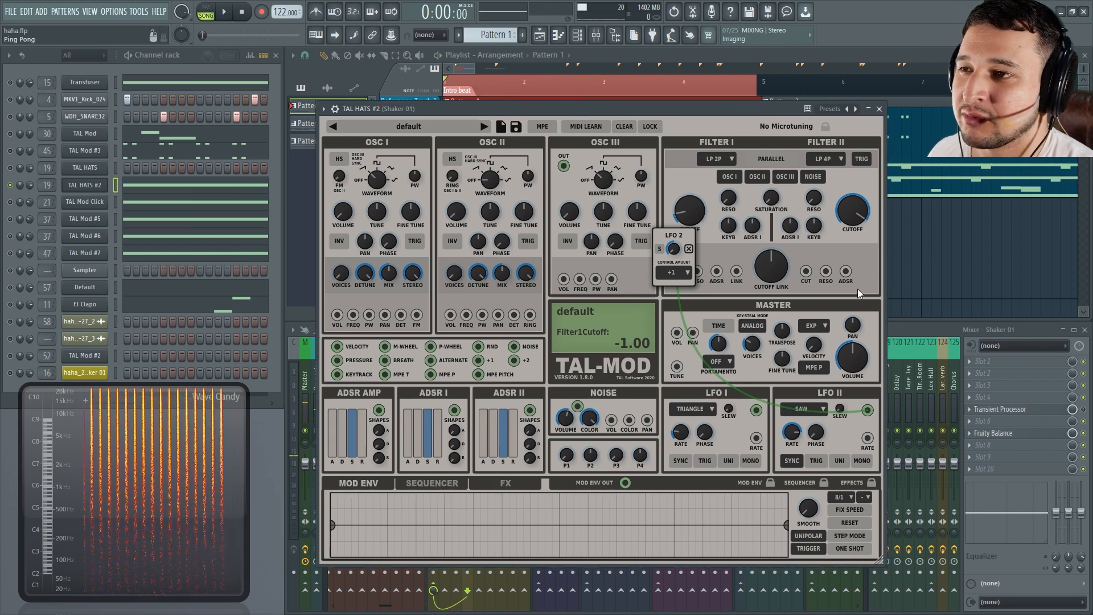
Re-enable the Transient Processor on Shaker 01, watch its display during loop playback, and close its window
left_click(1084, 409)
left_click(1023, 410)
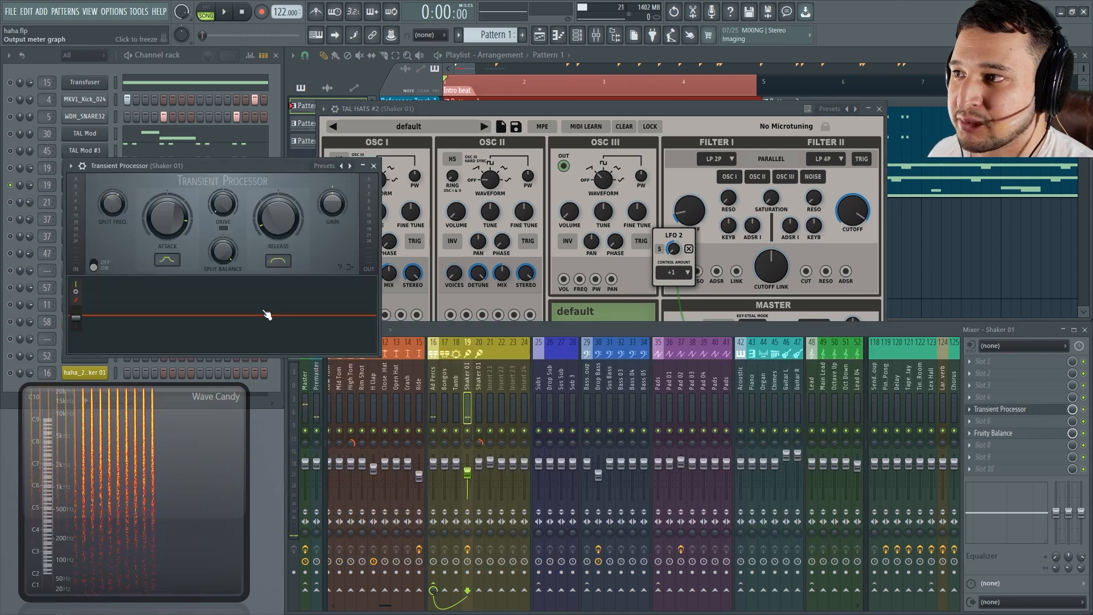
left_click(604, 111)
key("space")
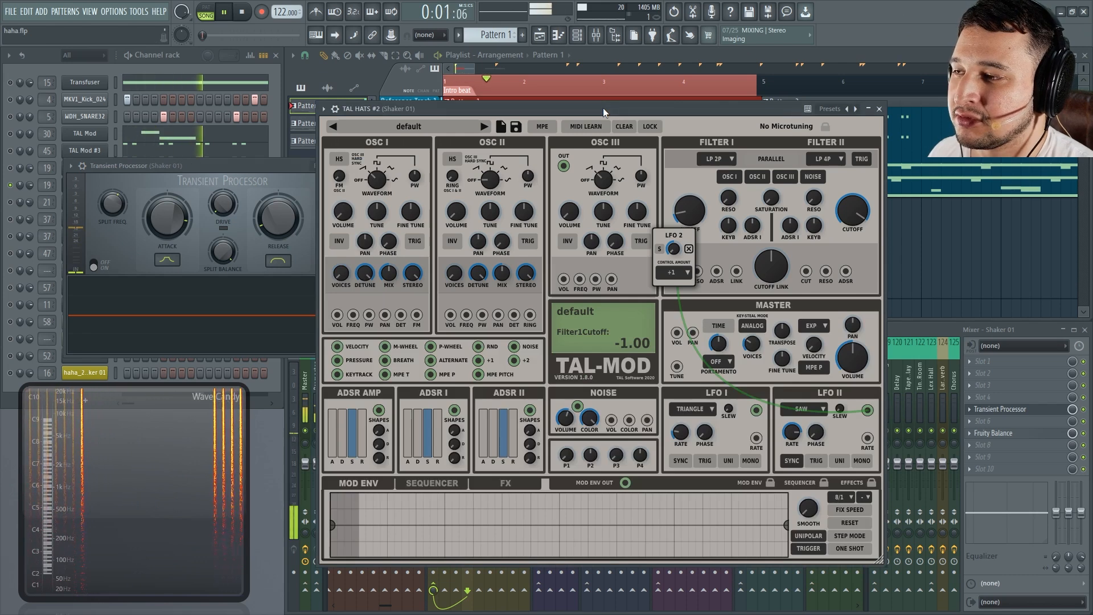
left_click(284, 167)
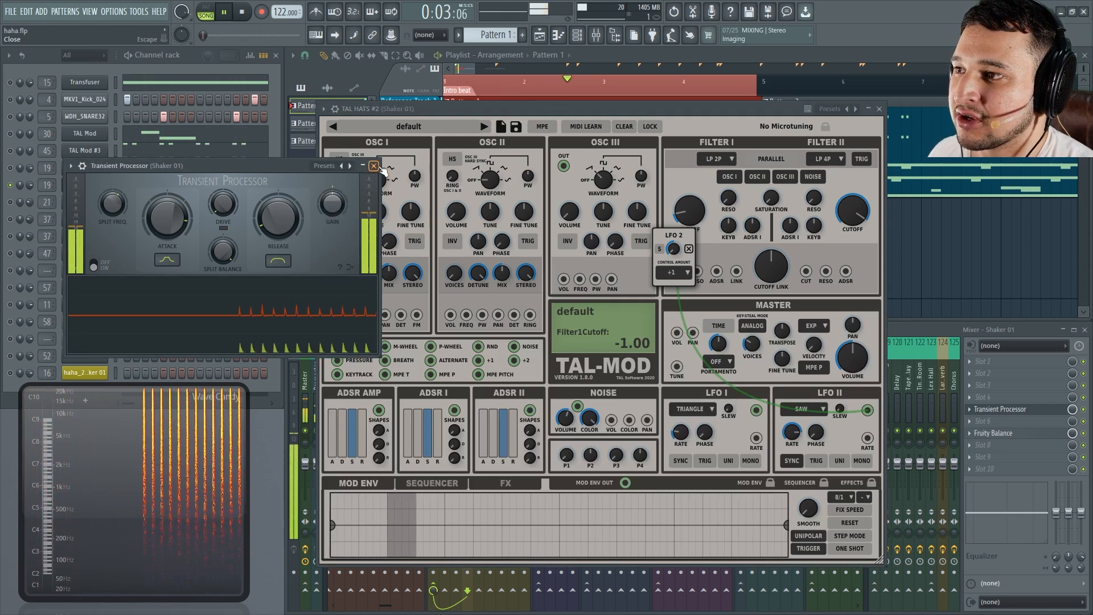
key("space")
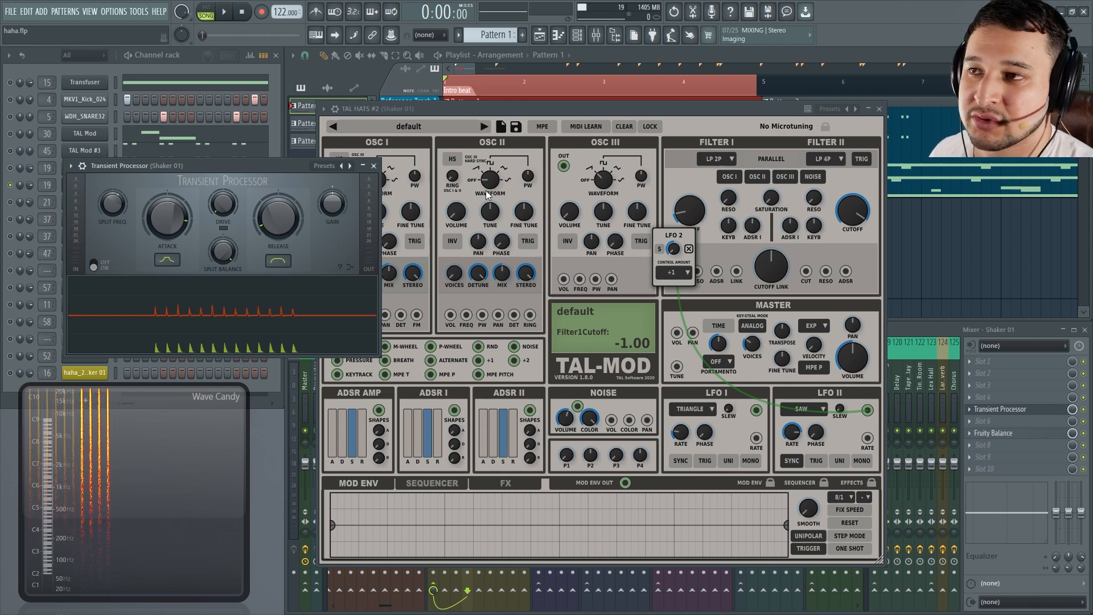
left_click(374, 165)
Show the synth's FX section and raise the high-pass cutoff while the loop plays
left_click_drag(575, 108, 508, 113)
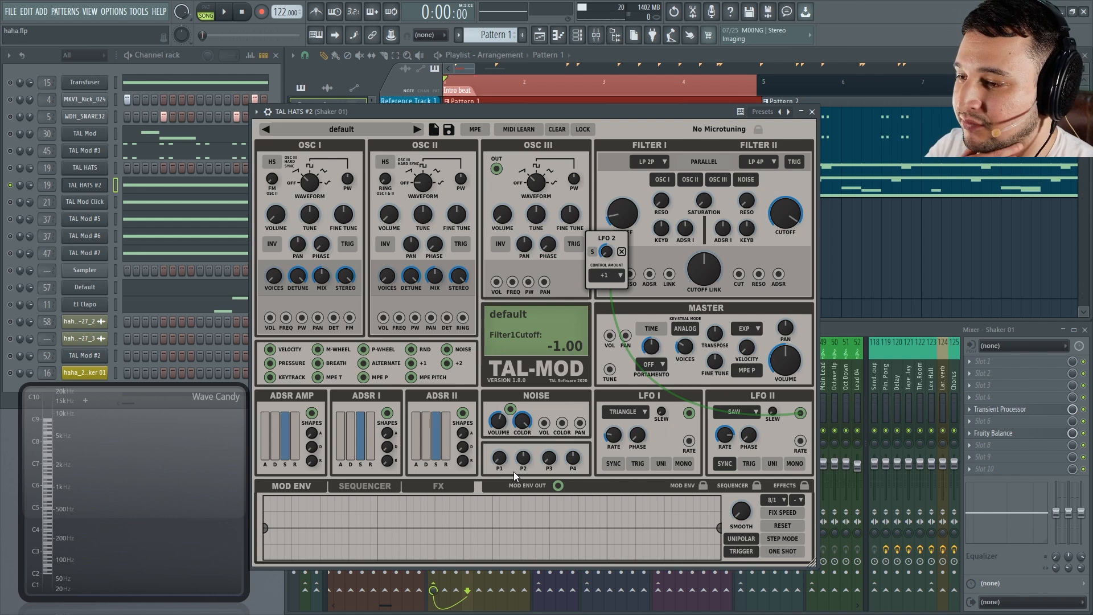
left_click(436, 486)
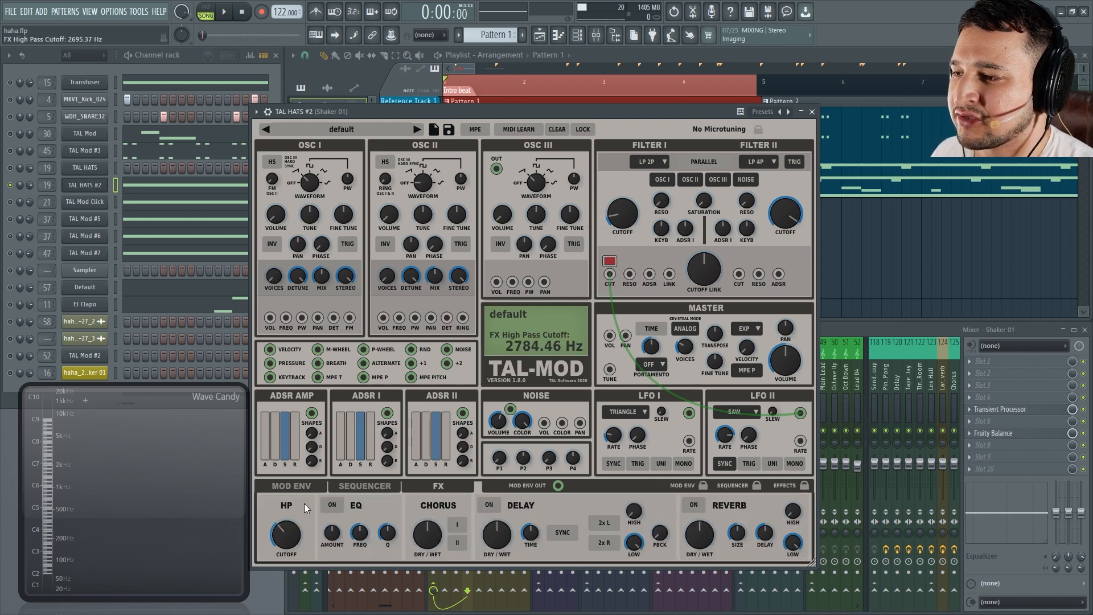
key("space")
left_click_drag(287, 535, 283, 496)
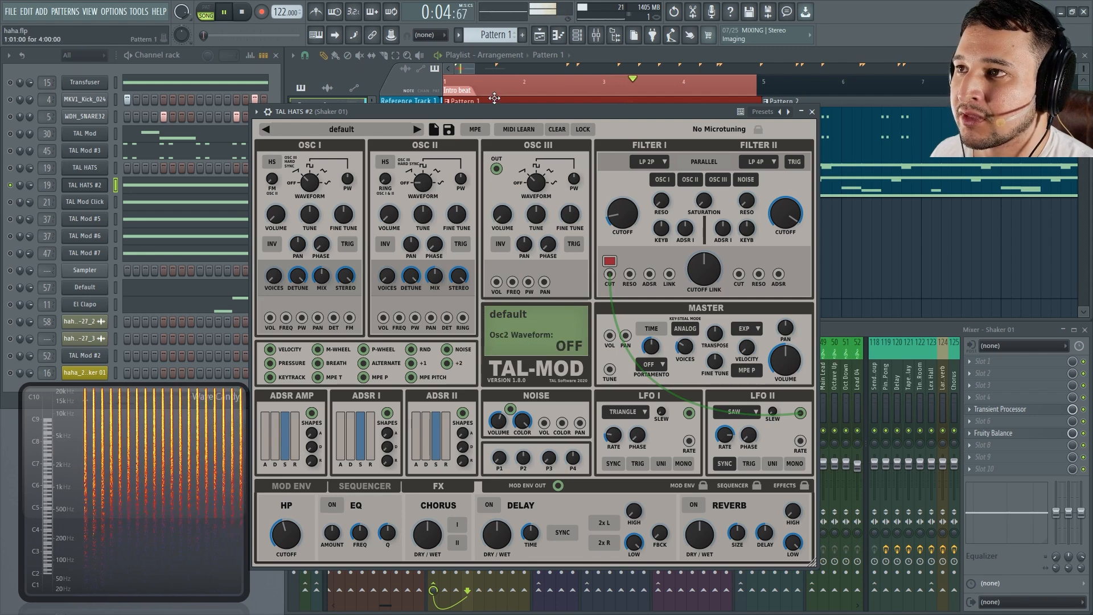
Switch on the synth's EQ and adjust its frequency and amount to about 4.4 dB during playback
left_click(327, 509)
left_click_drag(336, 530, 363, 518)
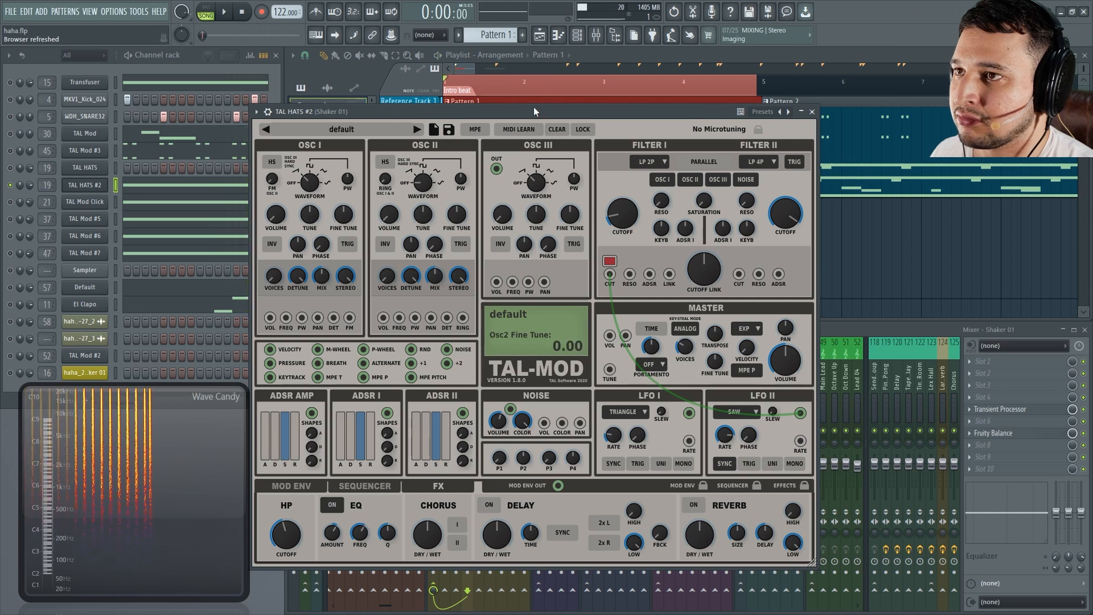
left_click_drag(361, 533, 361, 515)
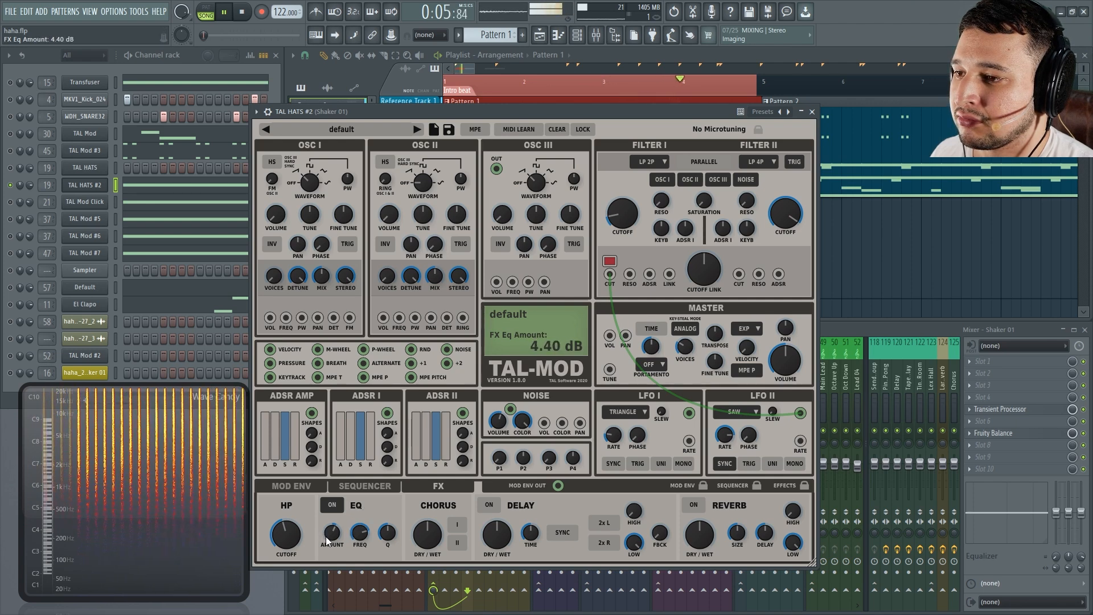
key("space")
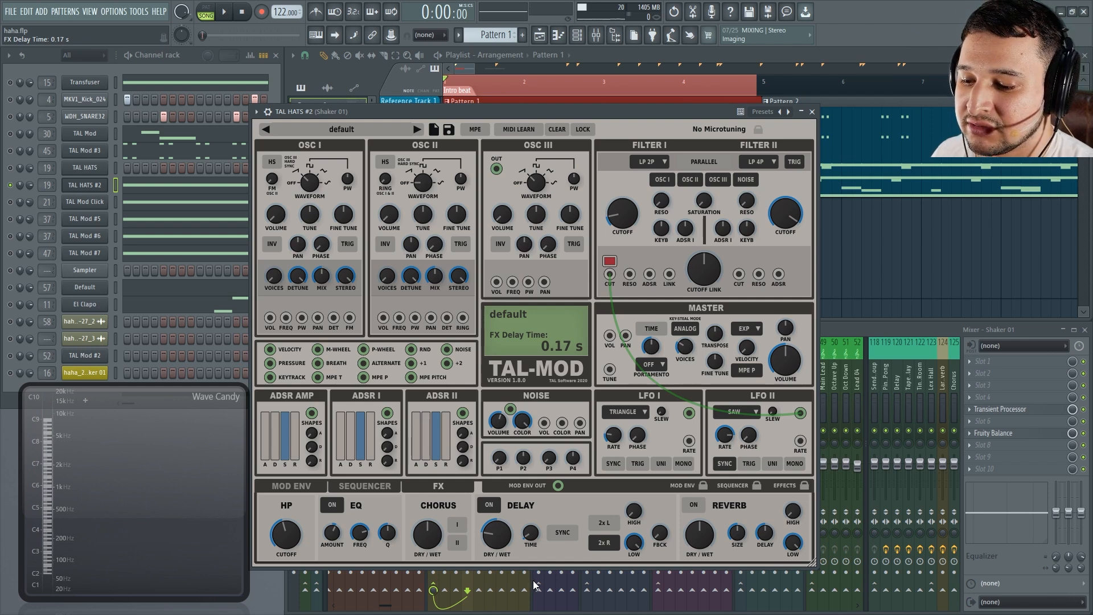
Raise the delay's dry/wet mix fully and shorten its time to about 0.05 s while auditioning the loop
key("space")
left_click_drag(495, 535, 505, 473)
left_click_drag(530, 535, 530, 538)
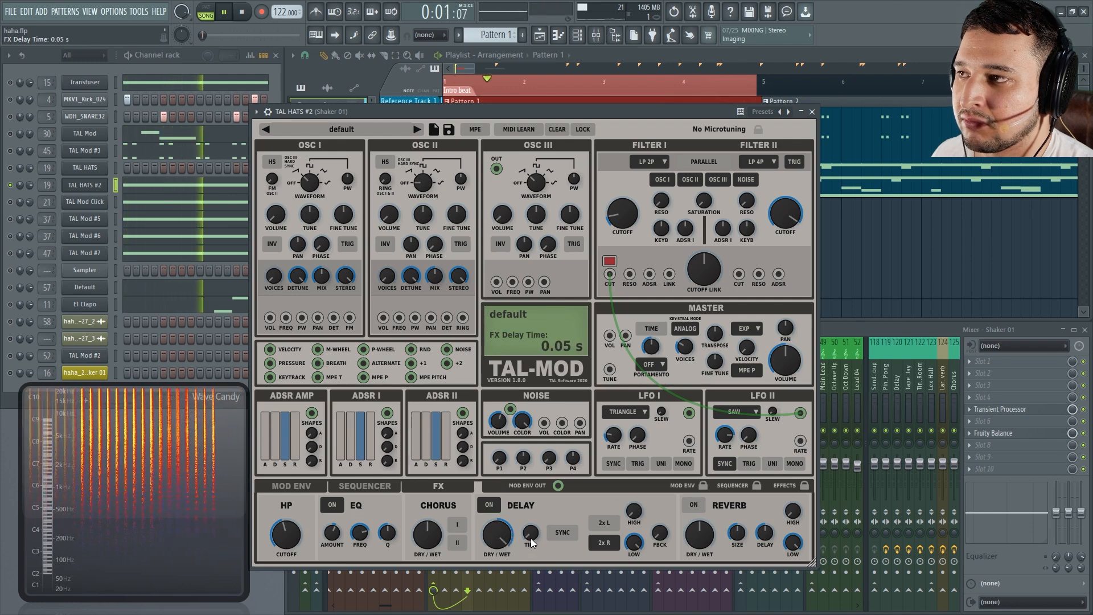
key("space")
left_click_drag(530, 542, 531, 543)
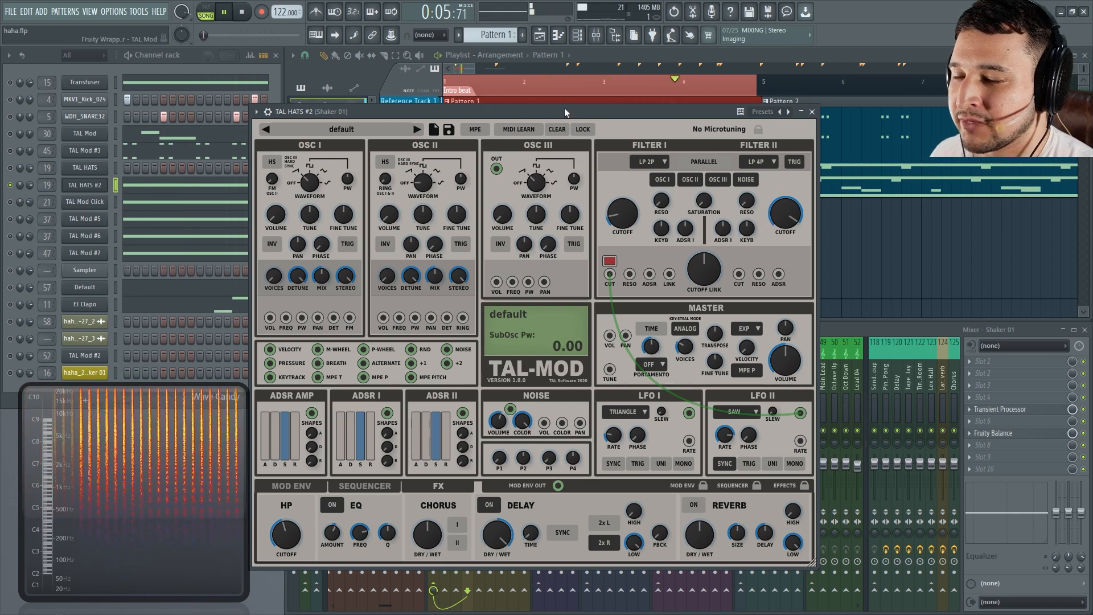
key("space")
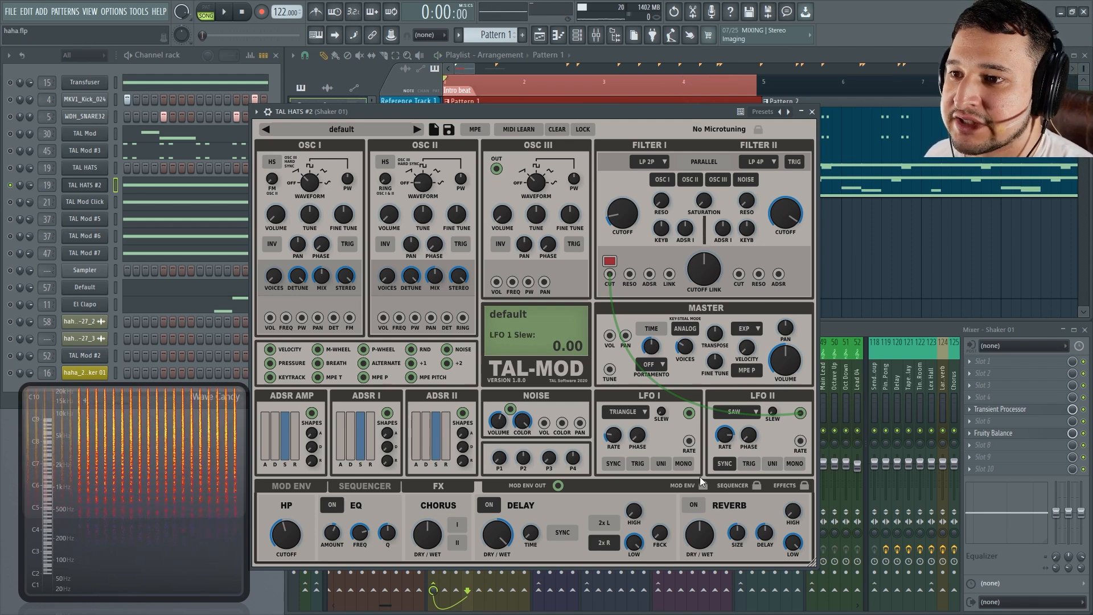
Raise the reverb's dry/wet mix with a size of about 0.47, and extend the playlist loop to bar 5
key("space")
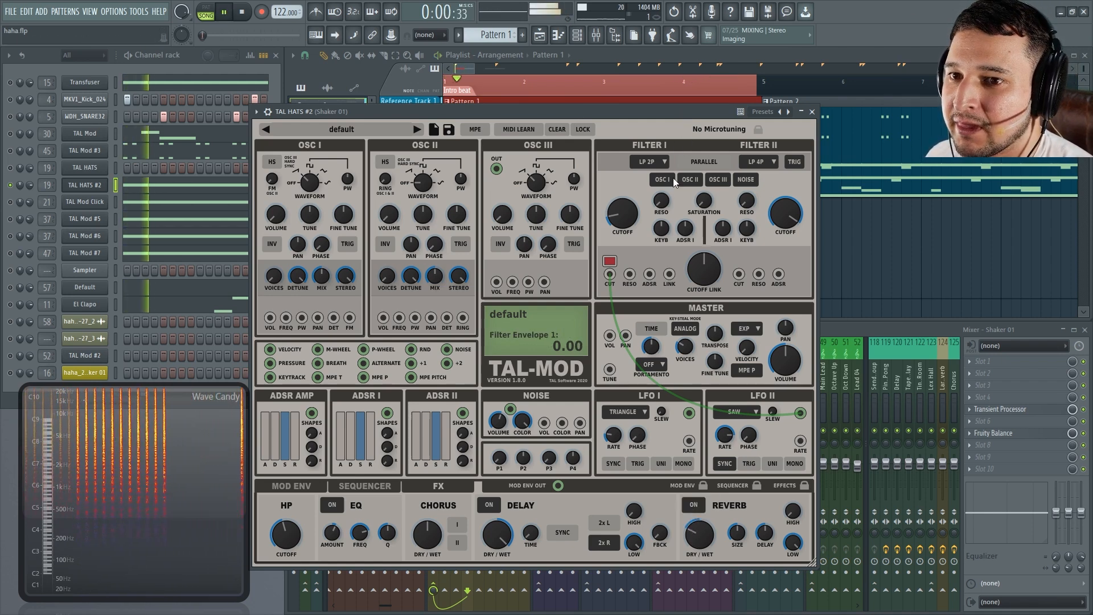
mouse_move(699, 536)
left_mouse_down()
mouse_move(695, 502)
mouse_move(696, 540)
mouse_move(697, 523)
left_mouse_up()
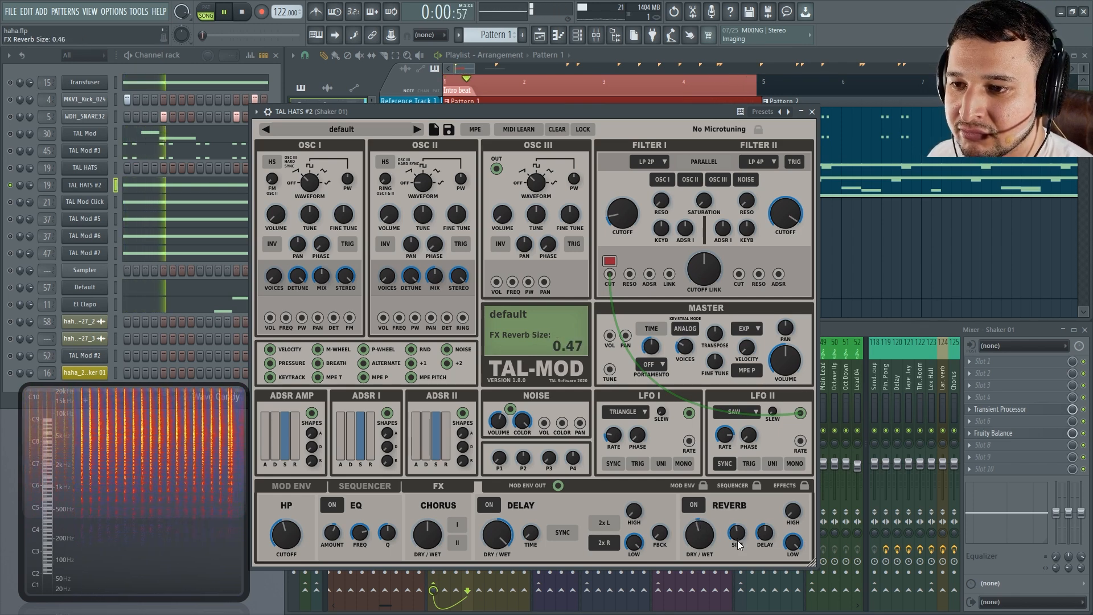
key("space")
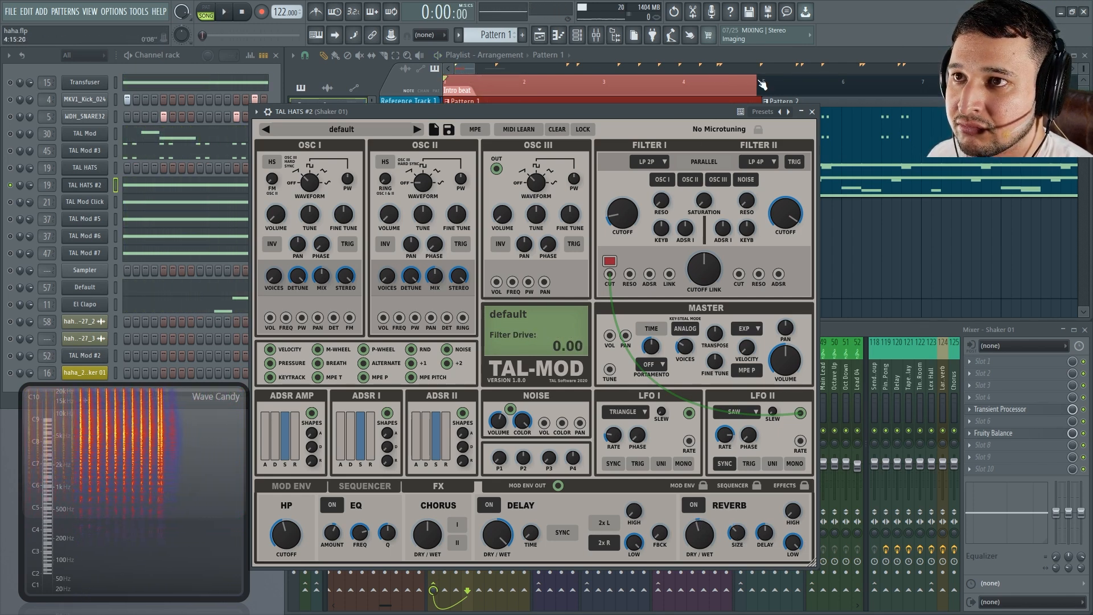
left_click_drag(757, 83, 764, 84)
key("space")
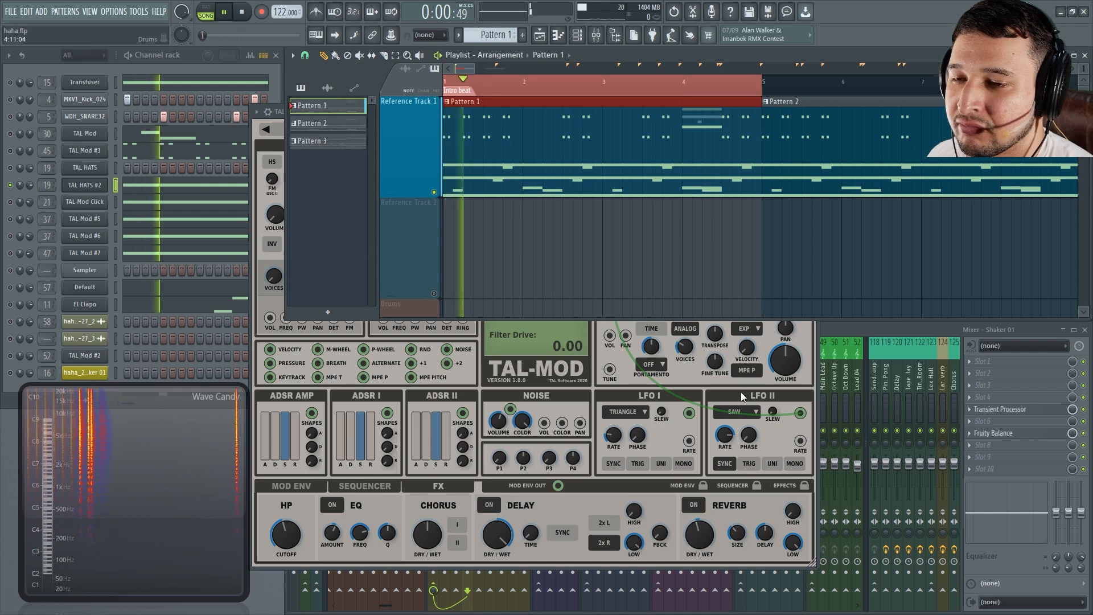
Adjust the reverb's size, delay and dry/wet mix, and set its high-pass to about 0.36 during playback
left_click(734, 549)
left_click_drag(734, 549, 735, 494)
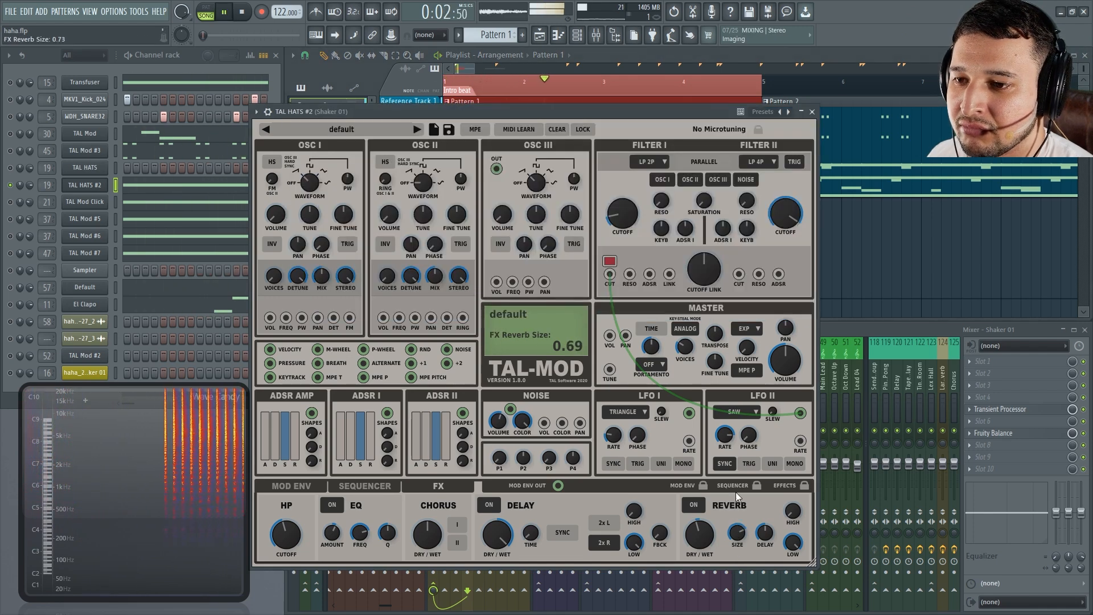
left_click_drag(764, 530, 769, 560)
left_click(743, 539)
mouse_move(792, 512)
left_mouse_down()
mouse_move(793, 445)
mouse_move(780, 520)
left_mouse_up()
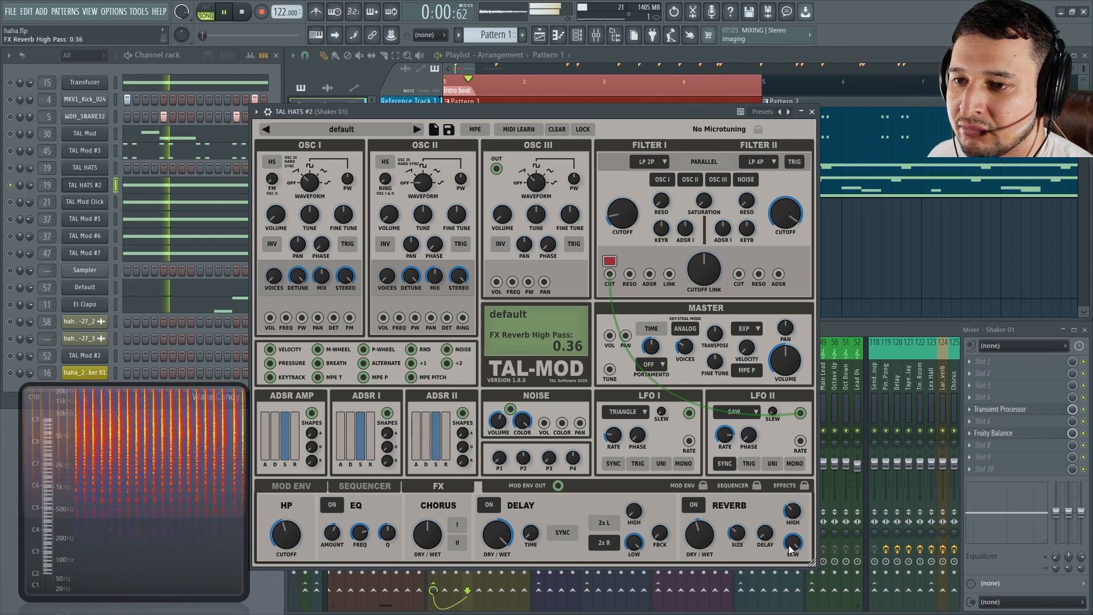
mouse_move(699, 533)
left_mouse_down()
mouse_move(704, 552)
mouse_move(701, 533)
left_mouse_up()
key("space")
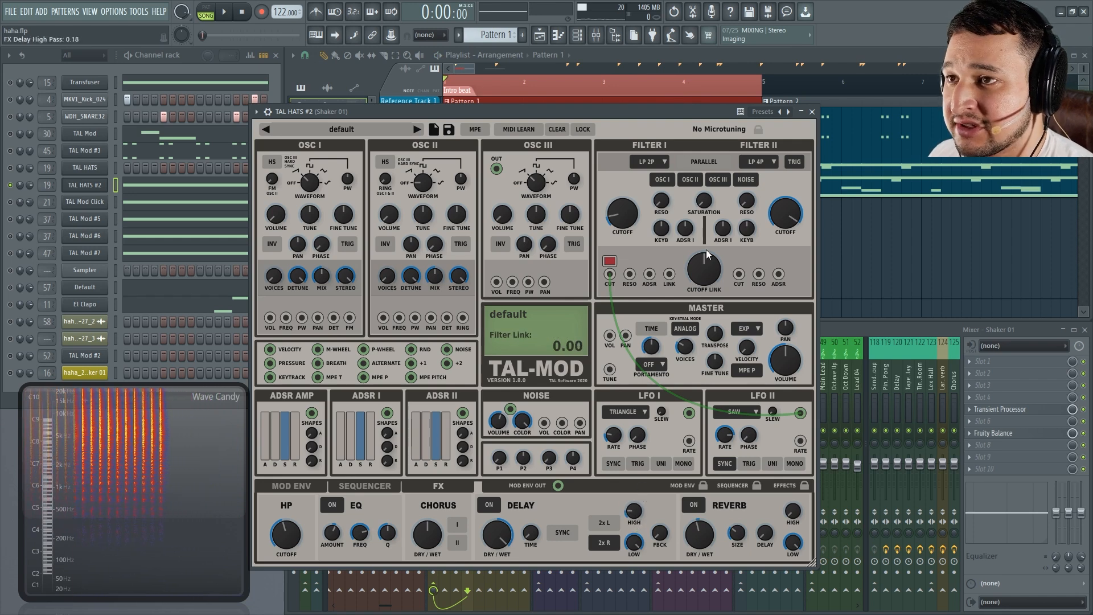
Filter the delay with a high-pass of about 0.37 and a low-pass of 0.90 while the loop plays
key("space")
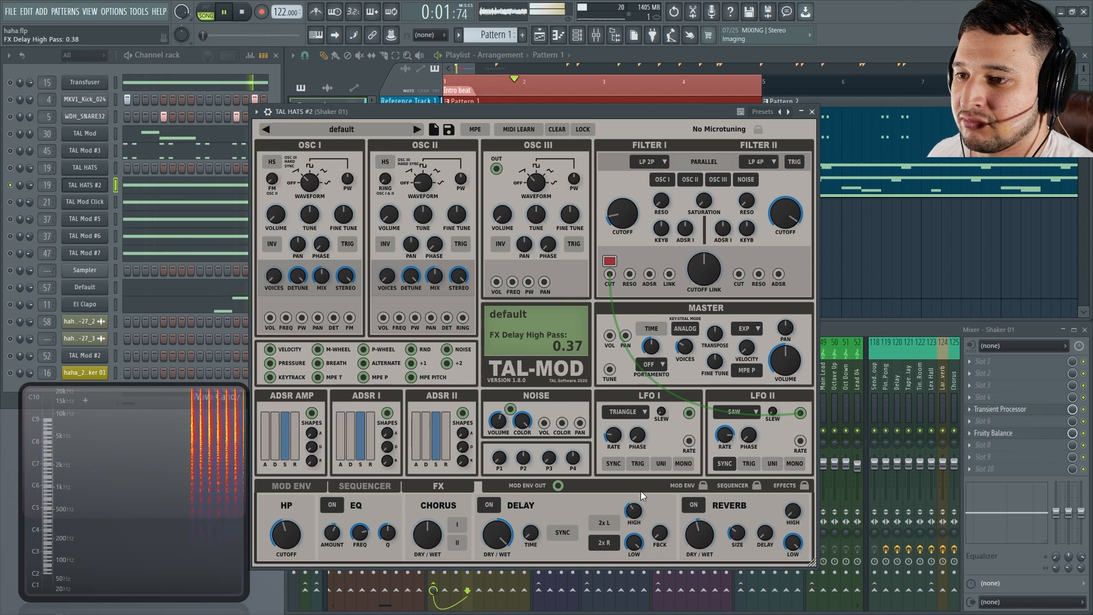
left_click_drag(634, 542, 634, 555)
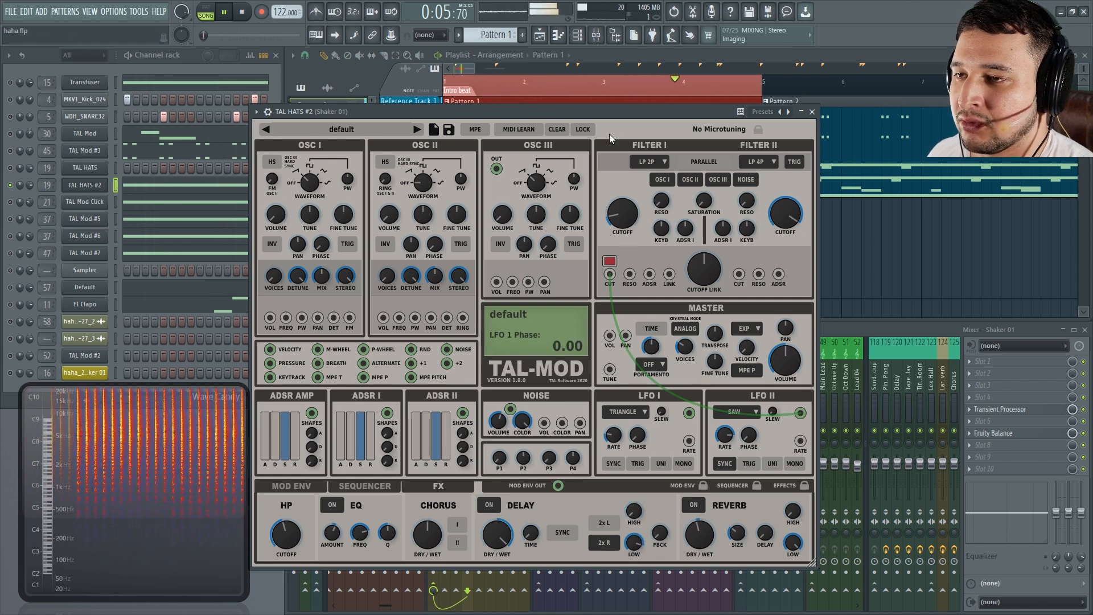
key("space")
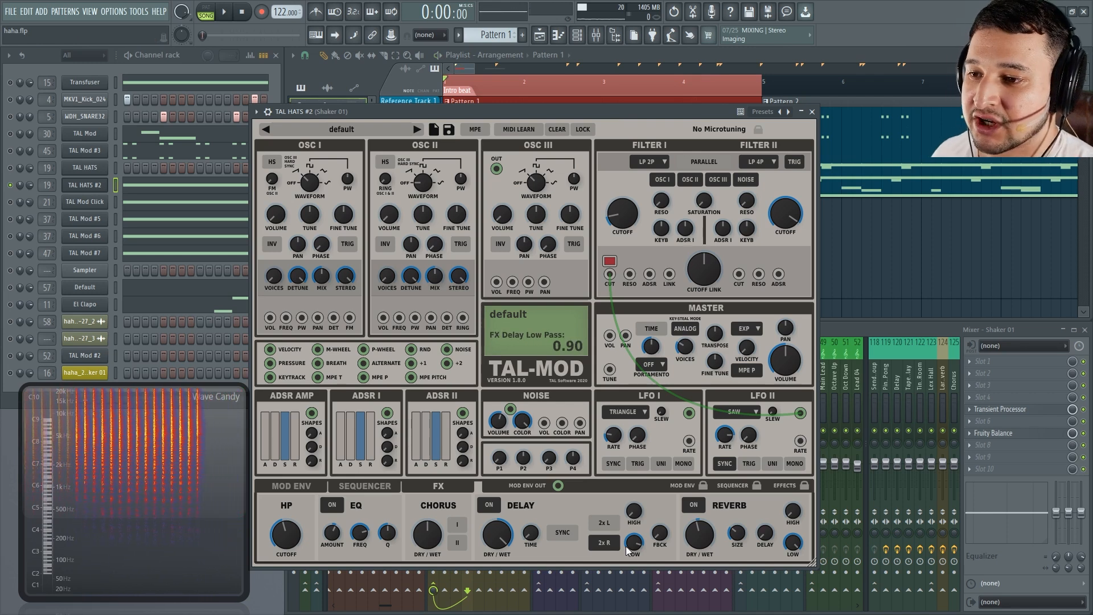
Try higher delay feedback during loop playback and settle it at 0.07
key("space")
left_click_drag(660, 533, 671, 503)
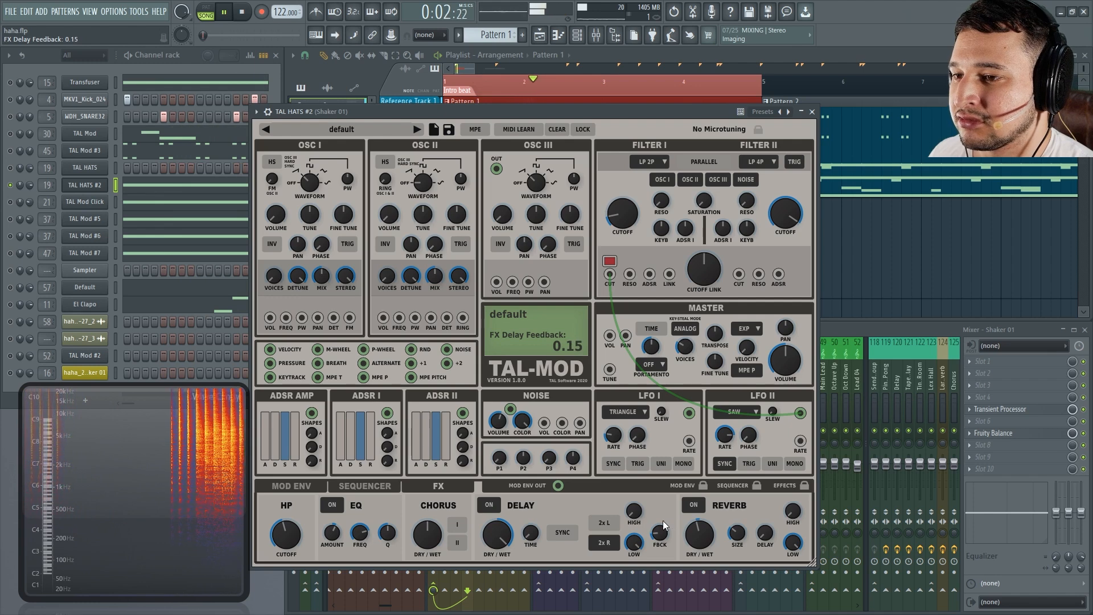
left_click_drag(642, 516, 663, 515)
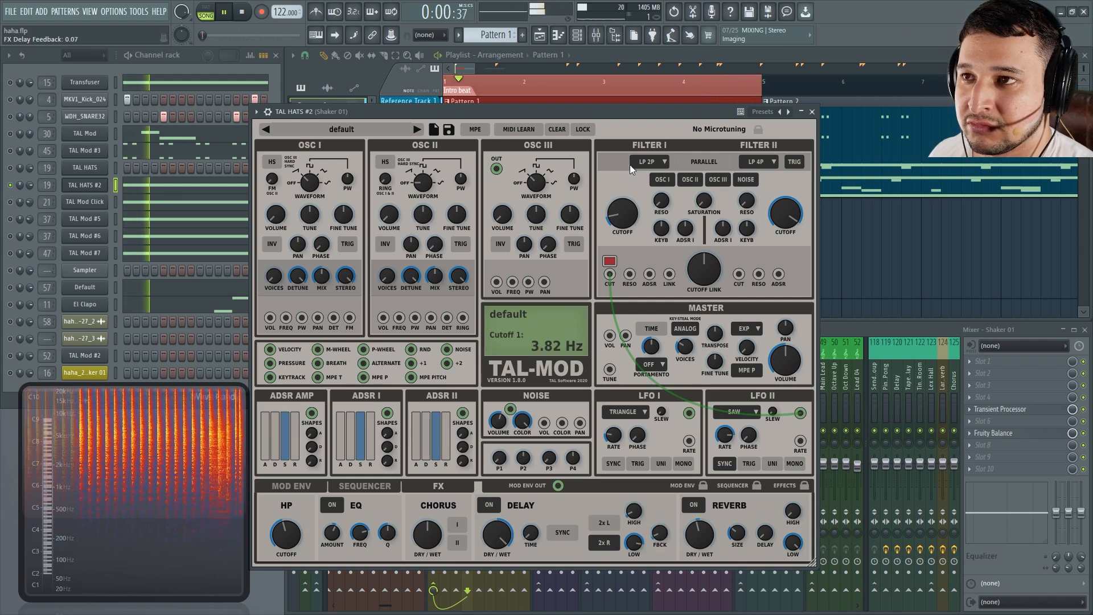
key("space")
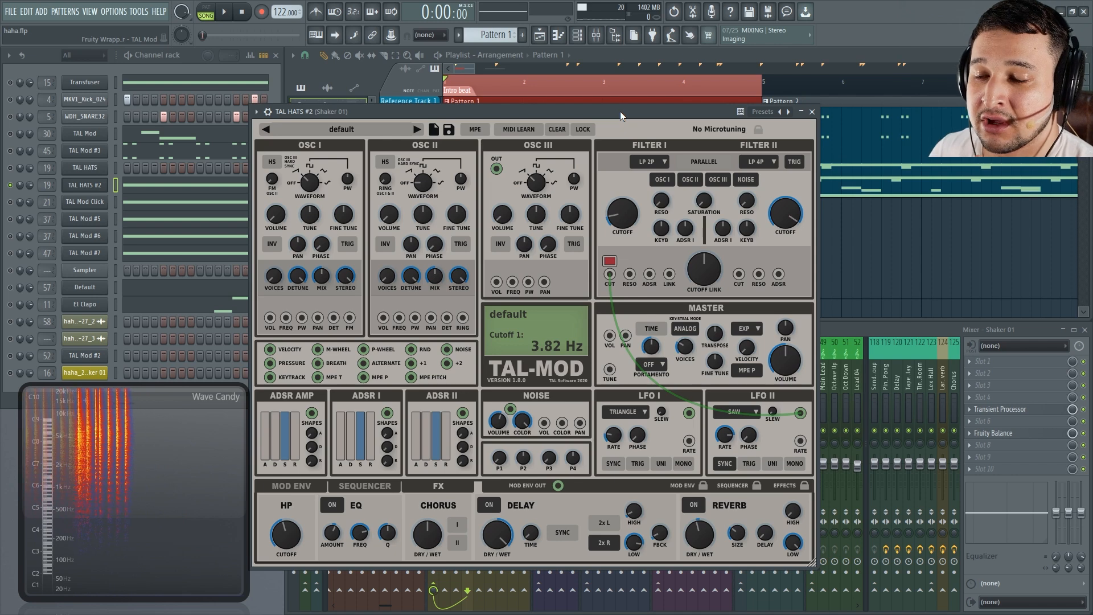
Change LFO II's waveform to Triangle and audition the loop
left_click(744, 412)
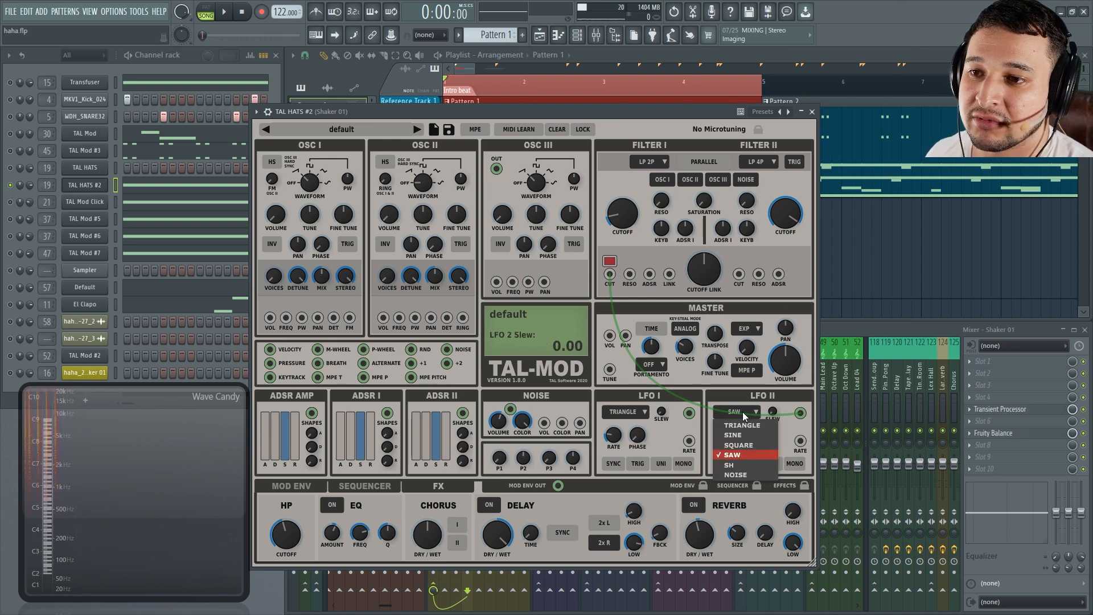
left_click(742, 425)
key("space")
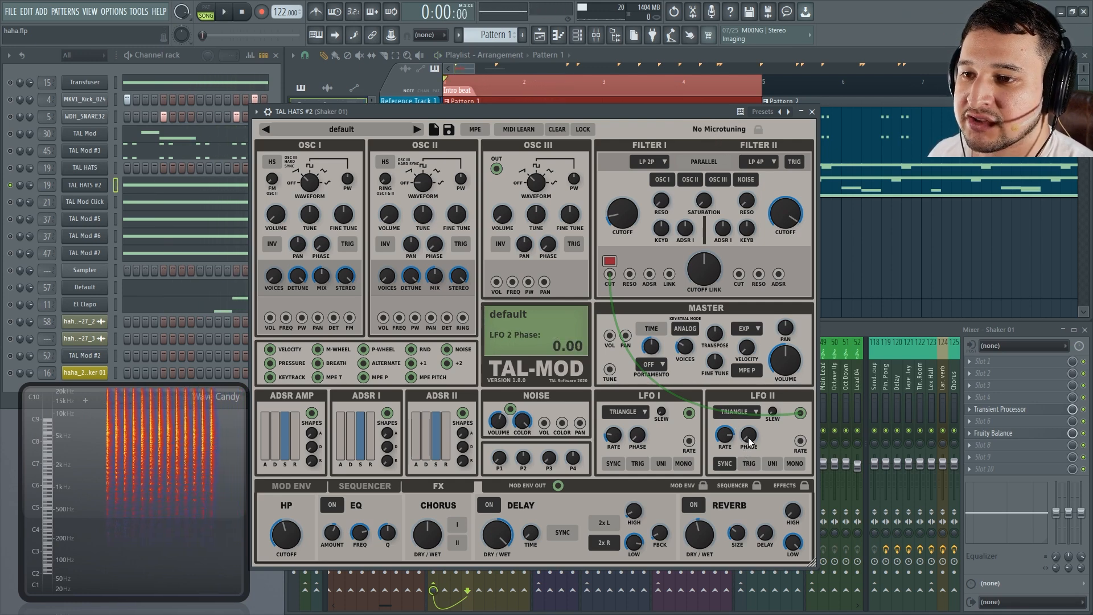
key("space")
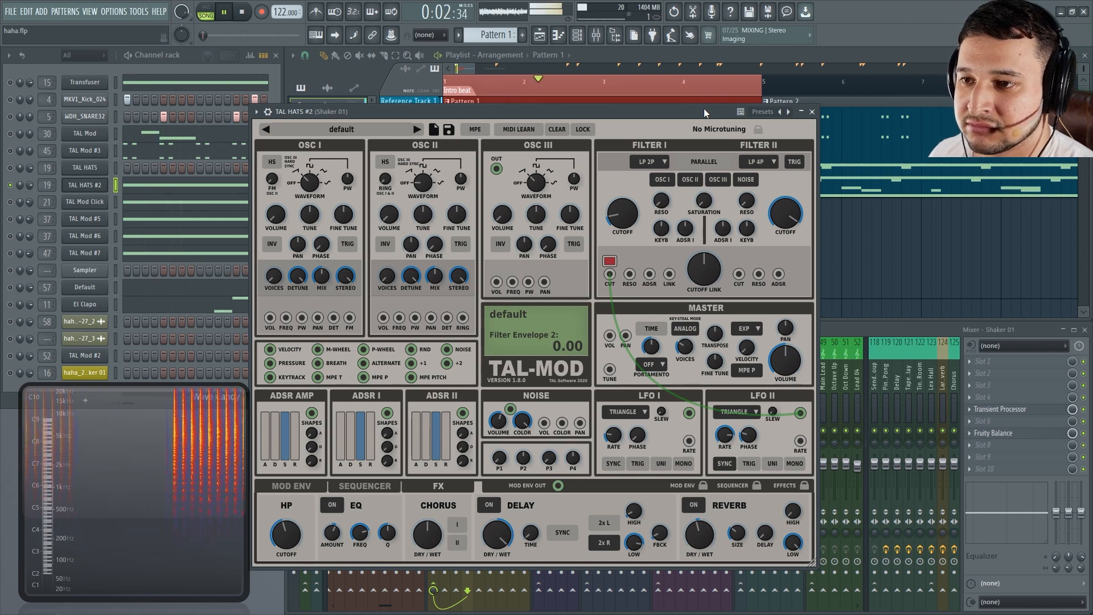
Try LFO 2 modulation amounts of -0.61 and 0.10 on Filter I's cutoff, auditioning the loop at each
key("space")
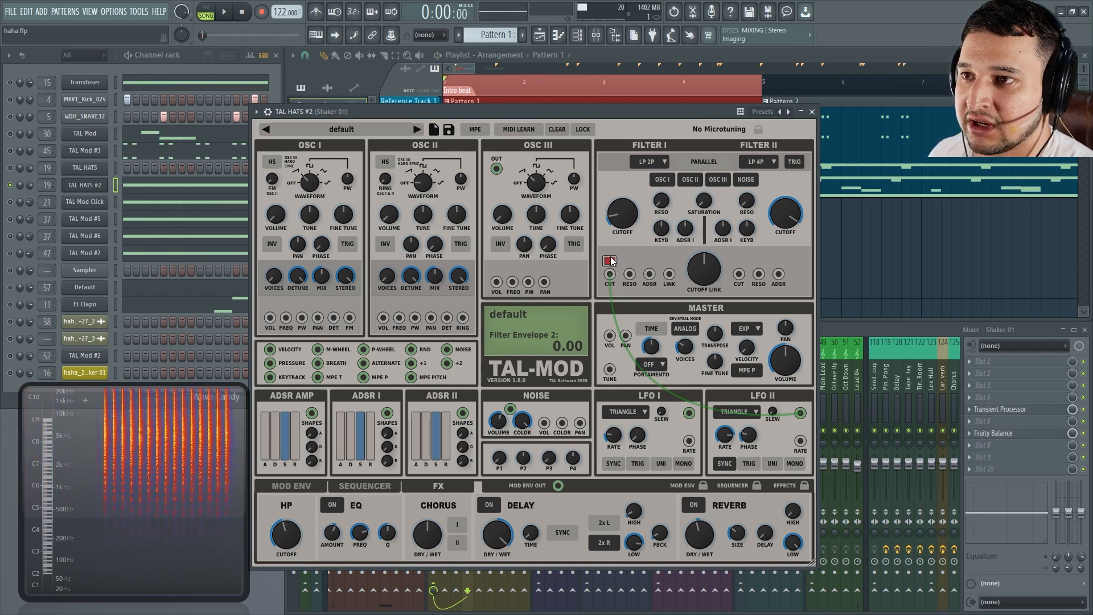
left_click(610, 261)
left_click_drag(608, 251, 623, 227)
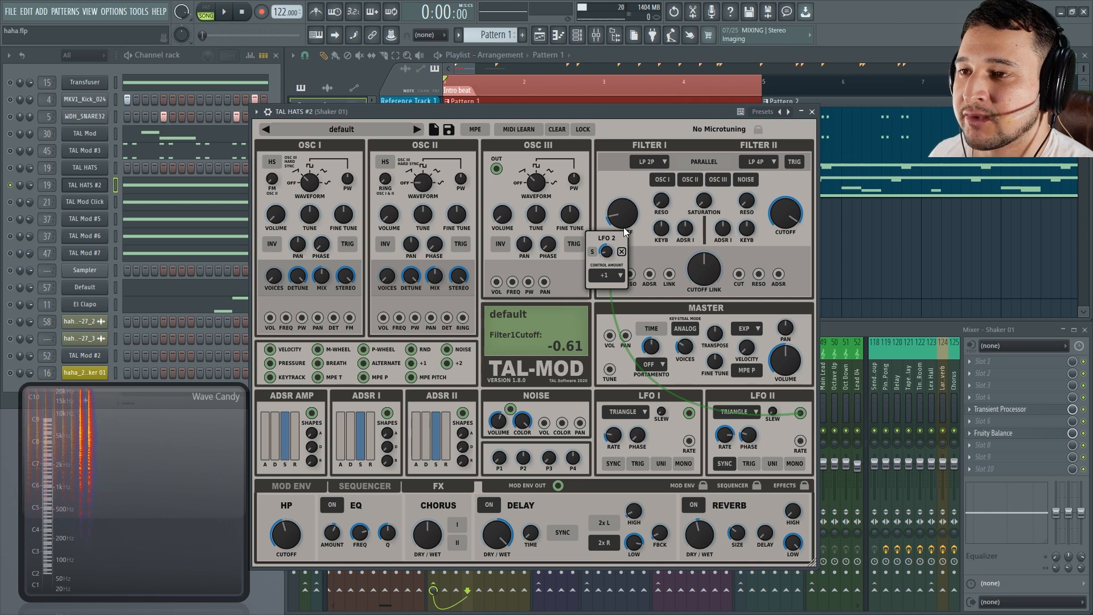
key("space")
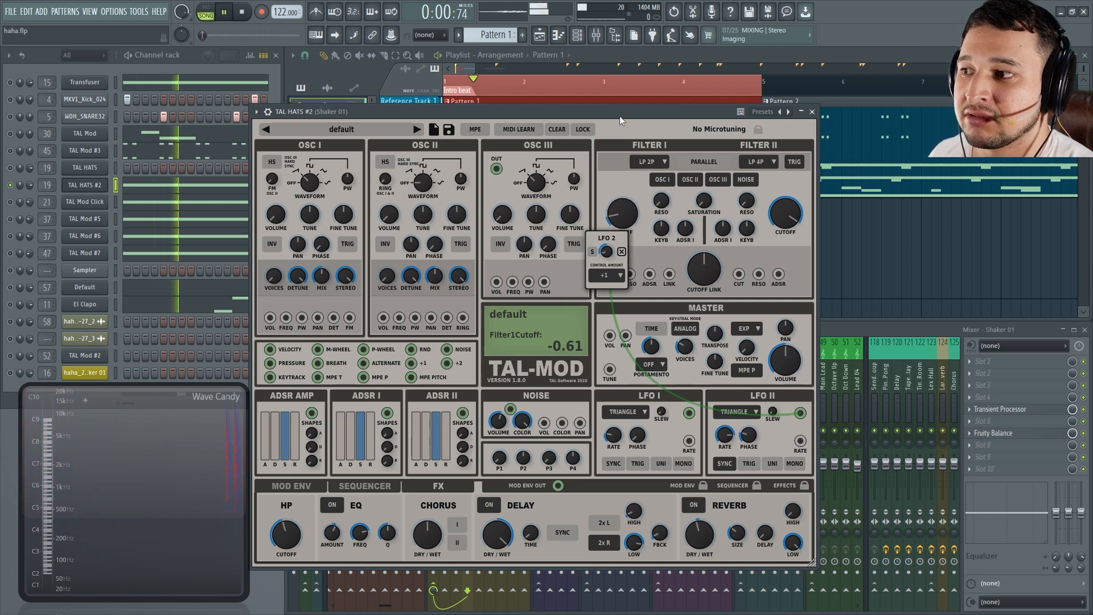
left_click_drag(604, 258, 607, 196)
left_click(593, 113)
key("space")
key("space")
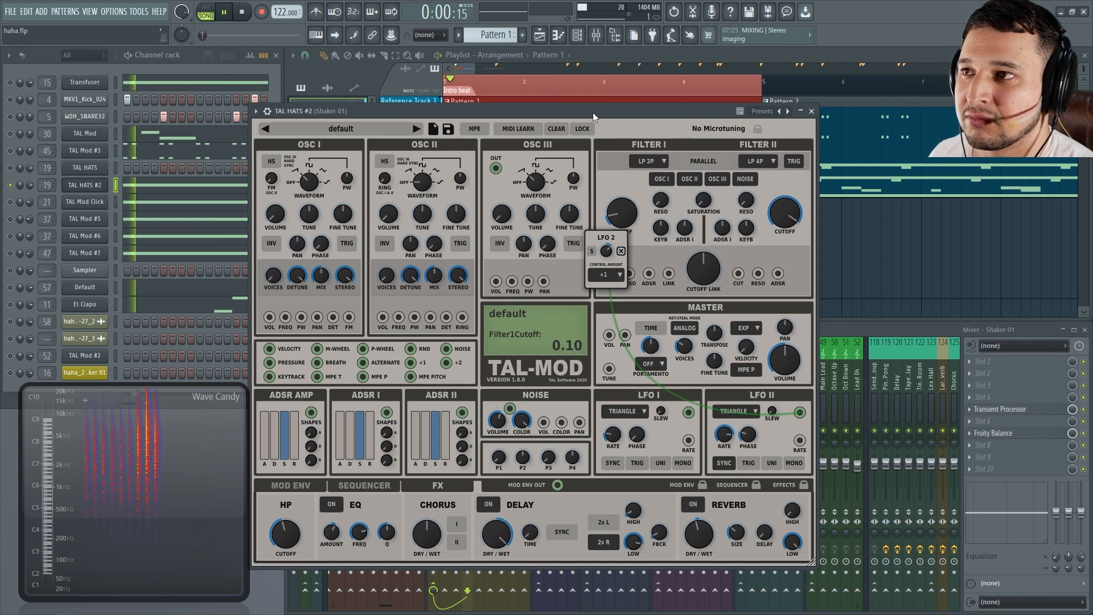
Raise the LFO 2 modulation amount on Filter I's cutoff to 1.00 and set the cutoff to 20.99 Hz
left_click_drag(606, 249, 613, 185)
left_click(620, 211)
left_click(614, 262)
left_click_drag(625, 215, 625, 224)
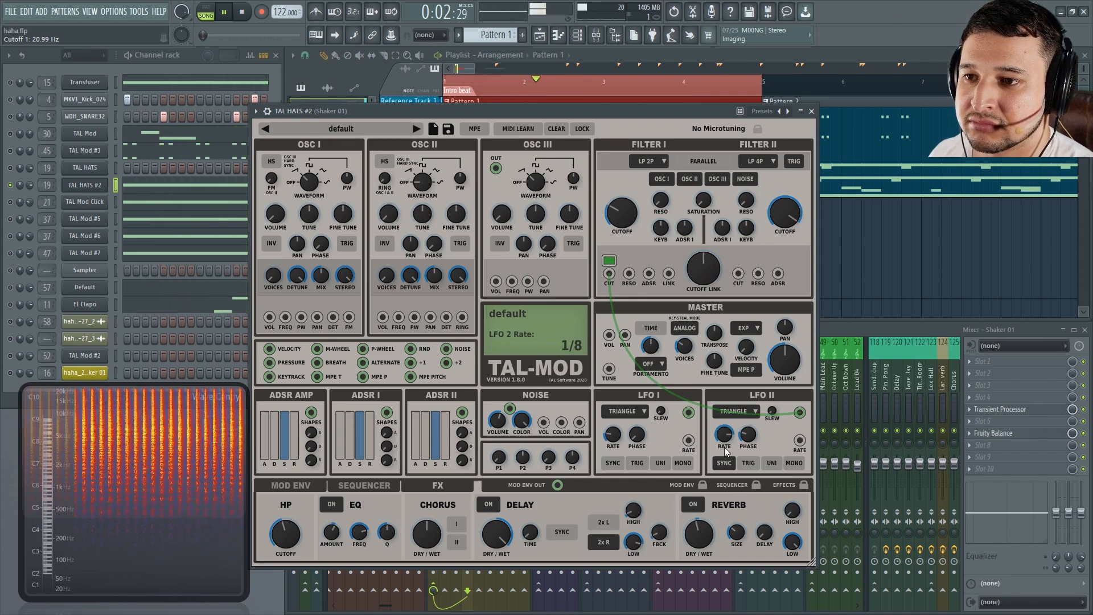
Try LFO II's rate at 1/4 while the loop plays
left_click_drag(726, 446, 725, 460)
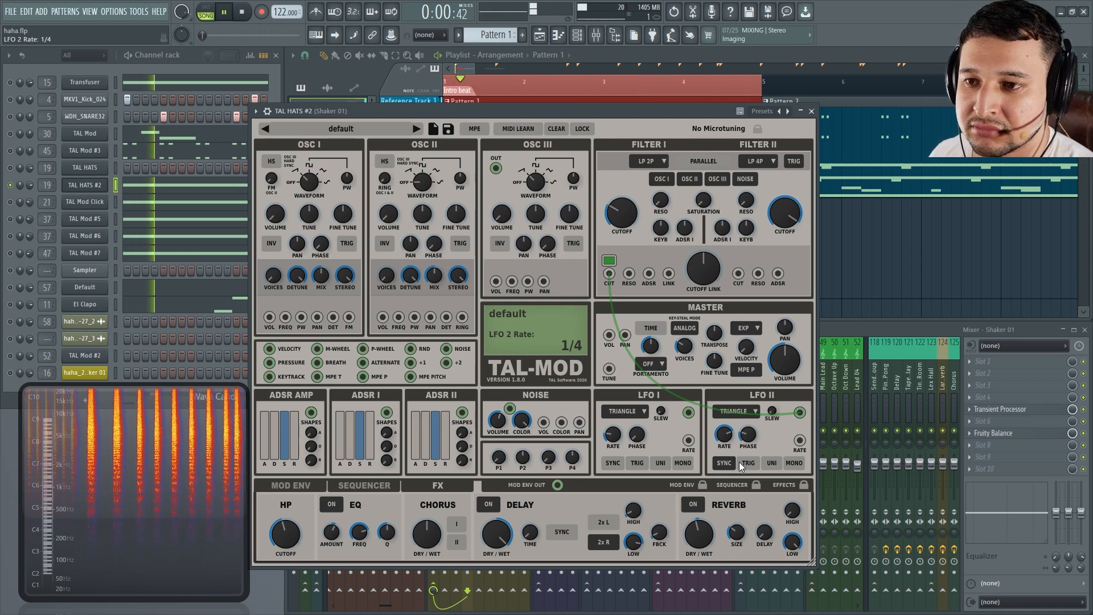
mouse_move(750, 437)
left_mouse_down()
mouse_move(721, 435)
mouse_move(730, 445)
left_mouse_up()
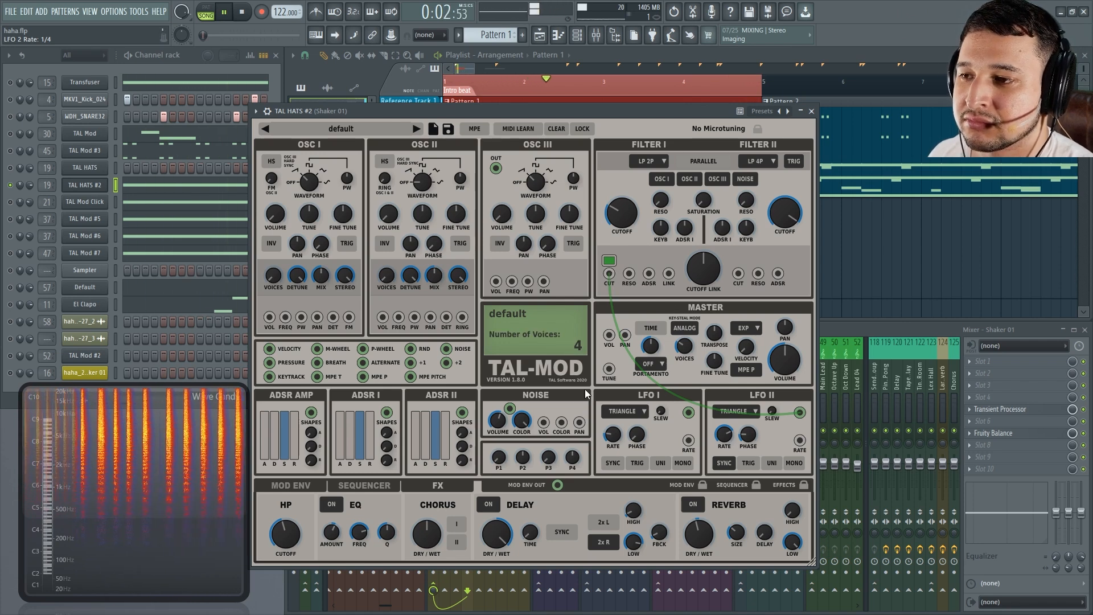
key("space")
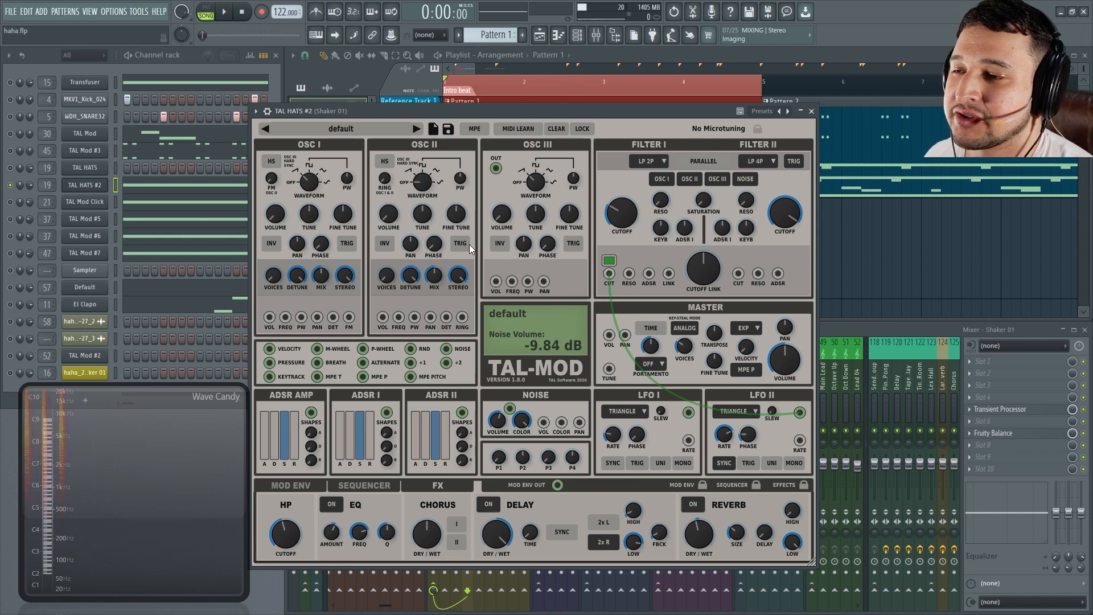
Patch the noise output to Filter I's cutoff and set its modulation amount to about -0.16 during playback
left_click_drag(525, 442, 610, 278)
left_click(611, 260)
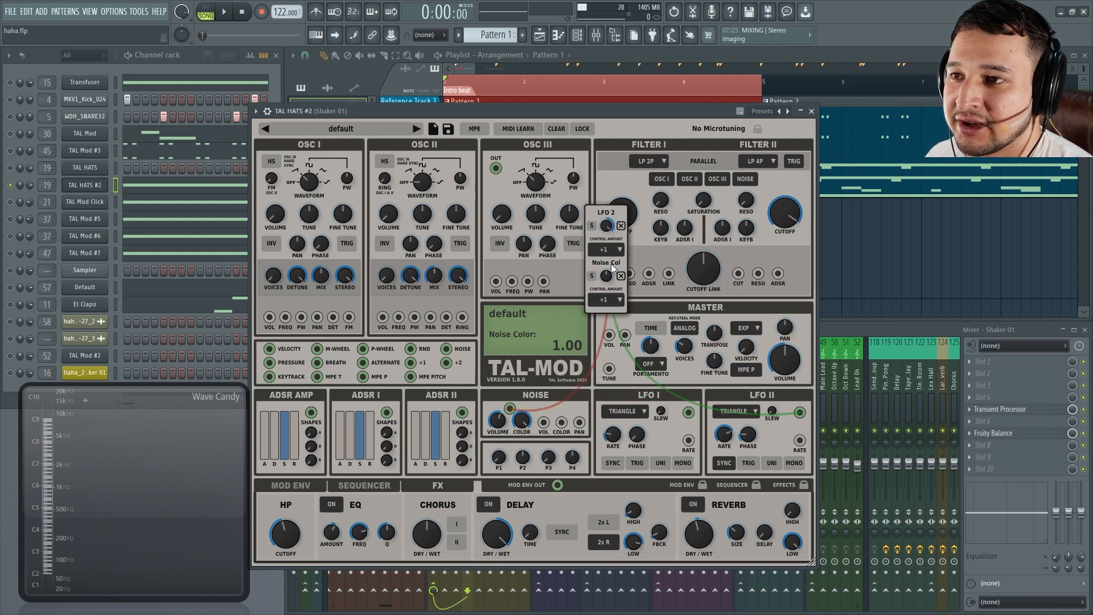
left_click_drag(604, 109, 605, 108)
key("space")
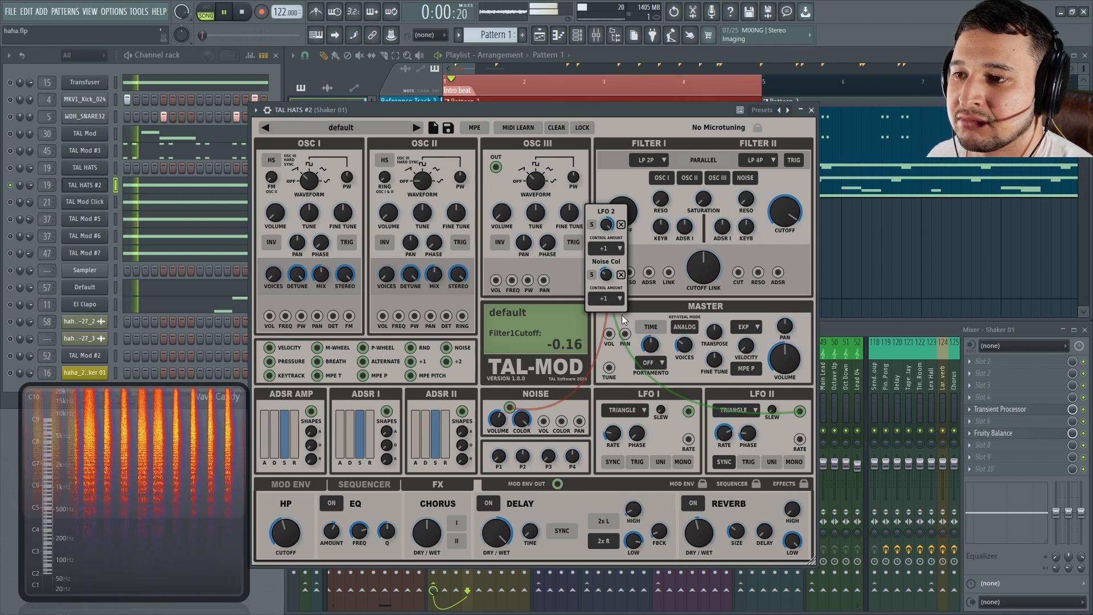
Fine-tune the looping shaker with noise color at 1.00, a slightly lower cutoff link and LFO II's rate at 1/8
left_click(561, 422)
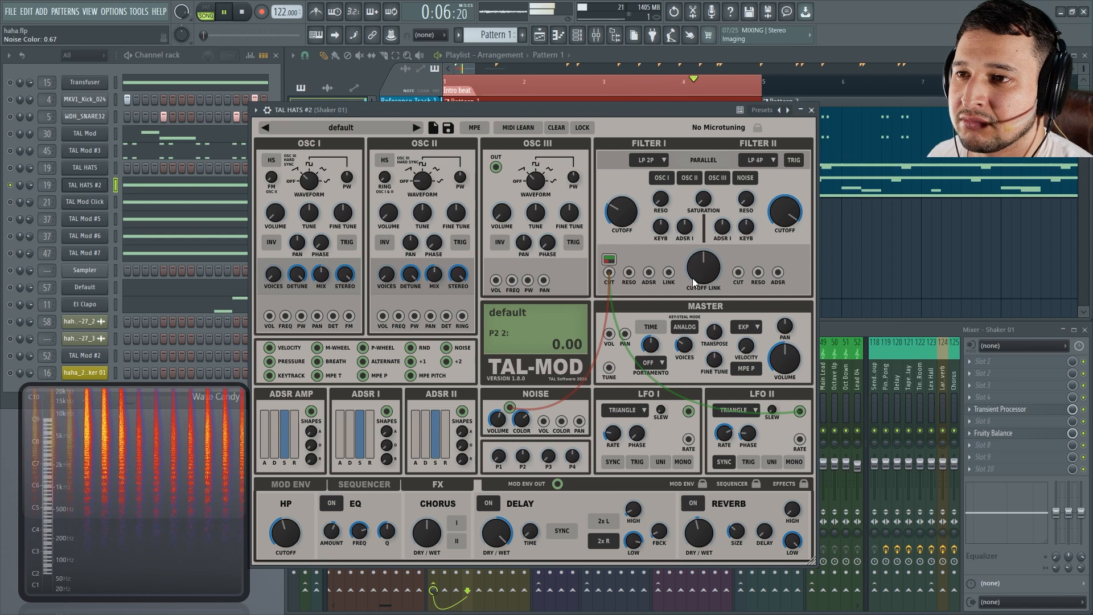
mouse_move(699, 269)
left_mouse_down()
mouse_move(706, 310)
mouse_move(701, 278)
mouse_move(701, 287)
left_mouse_up()
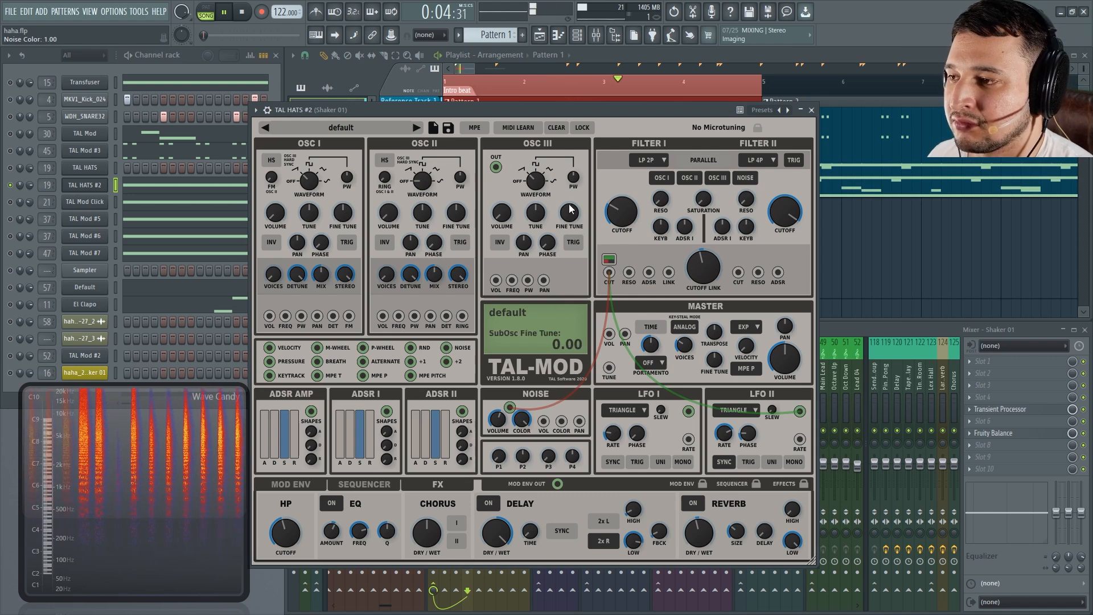
mouse_move(790, 364)
left_mouse_down()
mouse_move(793, 375)
mouse_move(781, 349)
left_mouse_up()
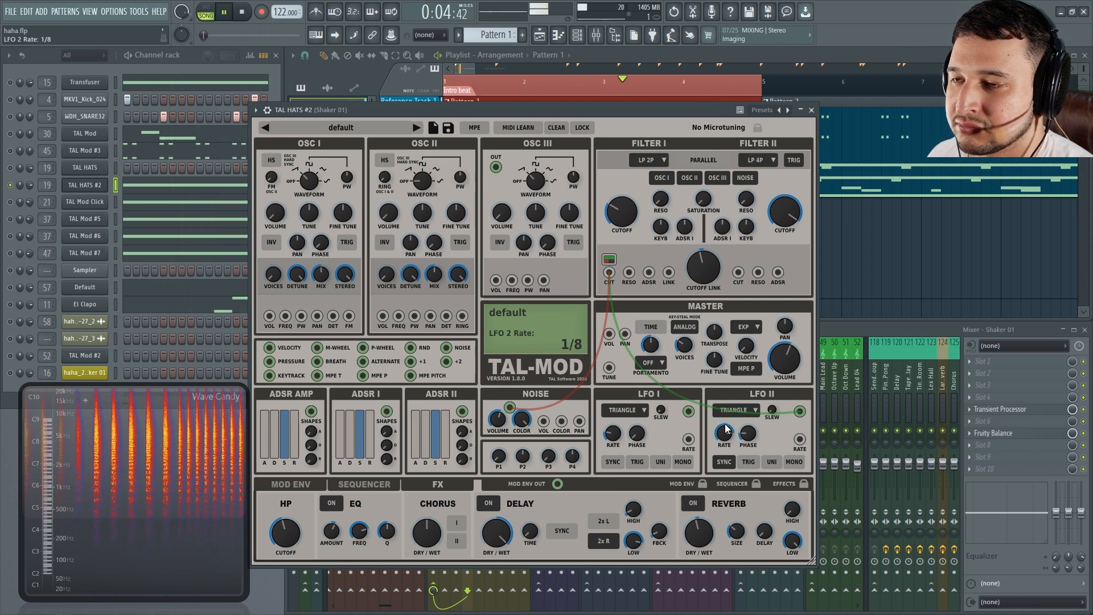
key("space")
Draw a smooth five-point rising and falling curve in the mod envelope and set its length to 2/1
left_click(313, 482)
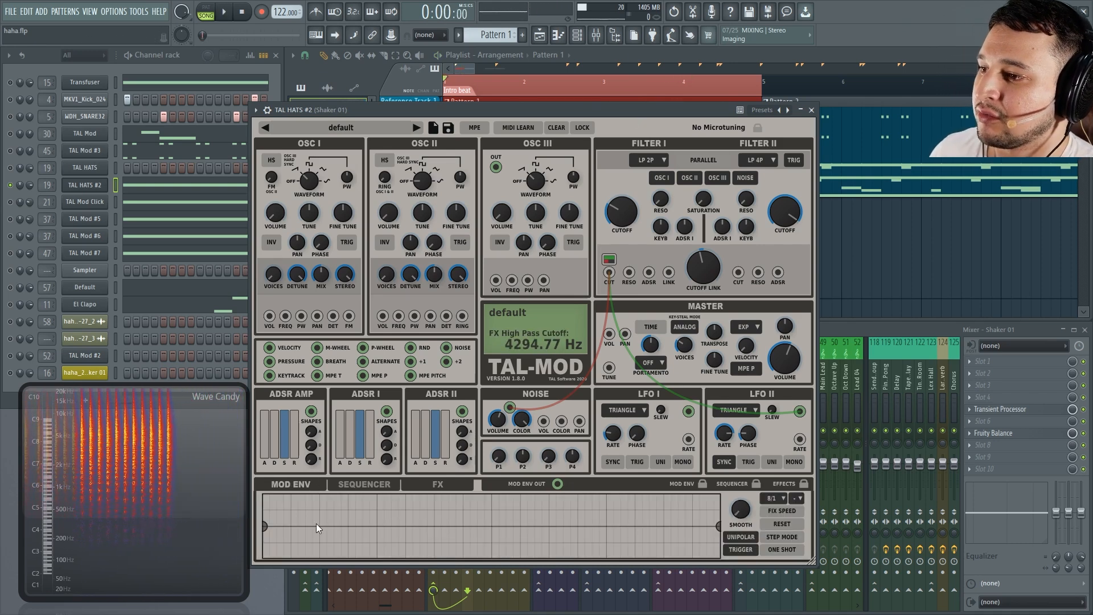
left_click_drag(290, 525, 342, 554)
left_click_drag(464, 527, 400, 546)
left_click(524, 534)
mouse_move(525, 536)
left_mouse_down()
mouse_move(520, 518)
mouse_move(528, 524)
left_mouse_up()
left_click(702, 516)
left_click_drag(702, 516, 668, 548)
left_click_drag(552, 513, 613, 509)
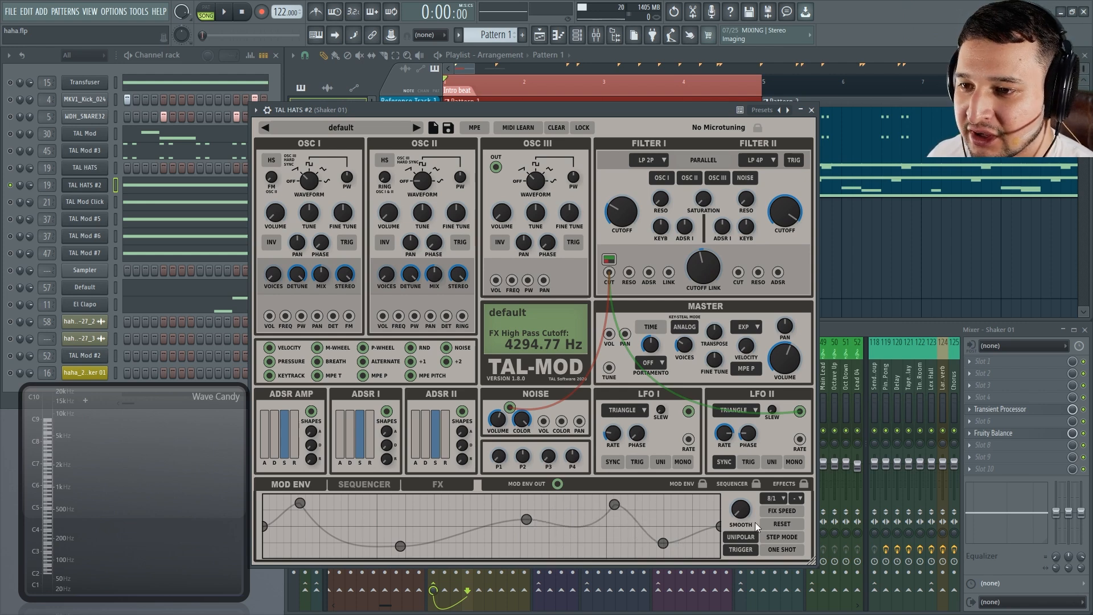
left_click_drag(746, 516, 745, 505)
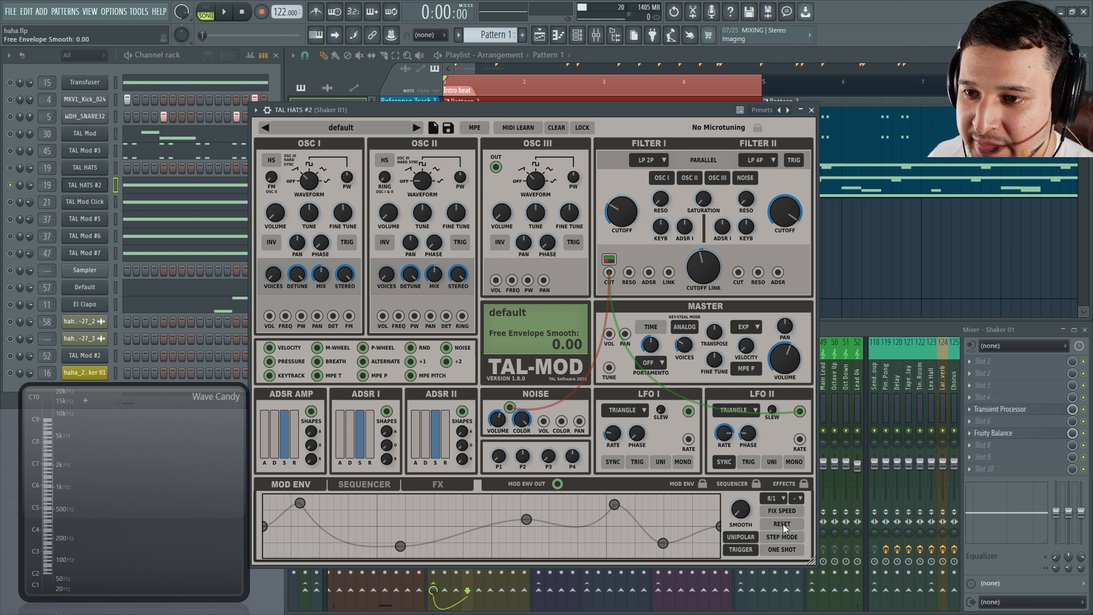
left_click(768, 500)
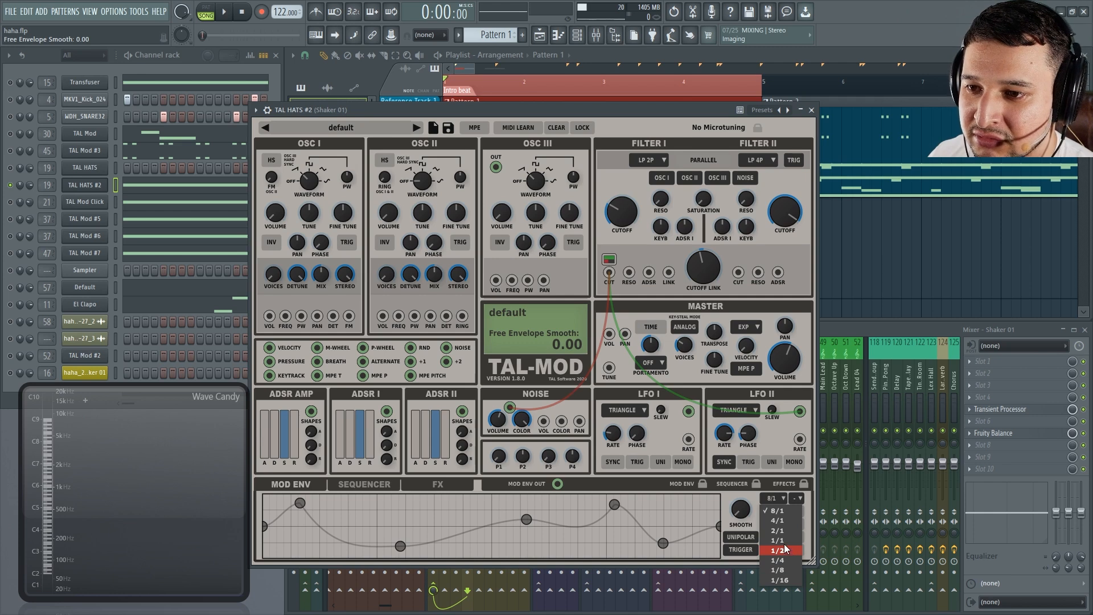
left_click(786, 530)
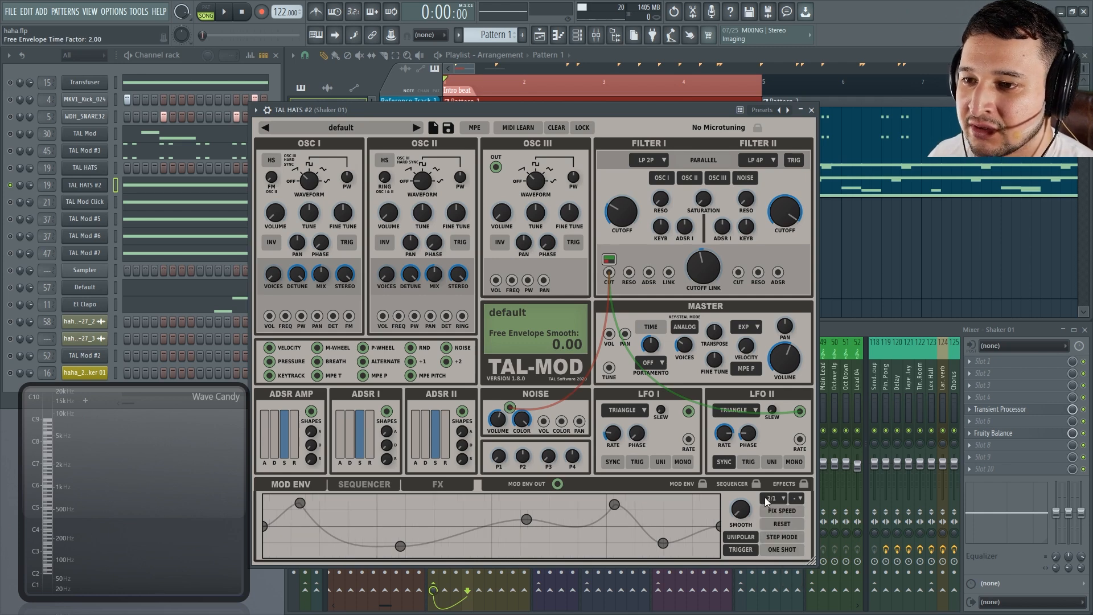
Patch the mod envelope's output to Filter I's cutoff and raise its modulation amount to about 0.84 during playback
left_click_drag(631, 445, 611, 277)
left_click(608, 263)
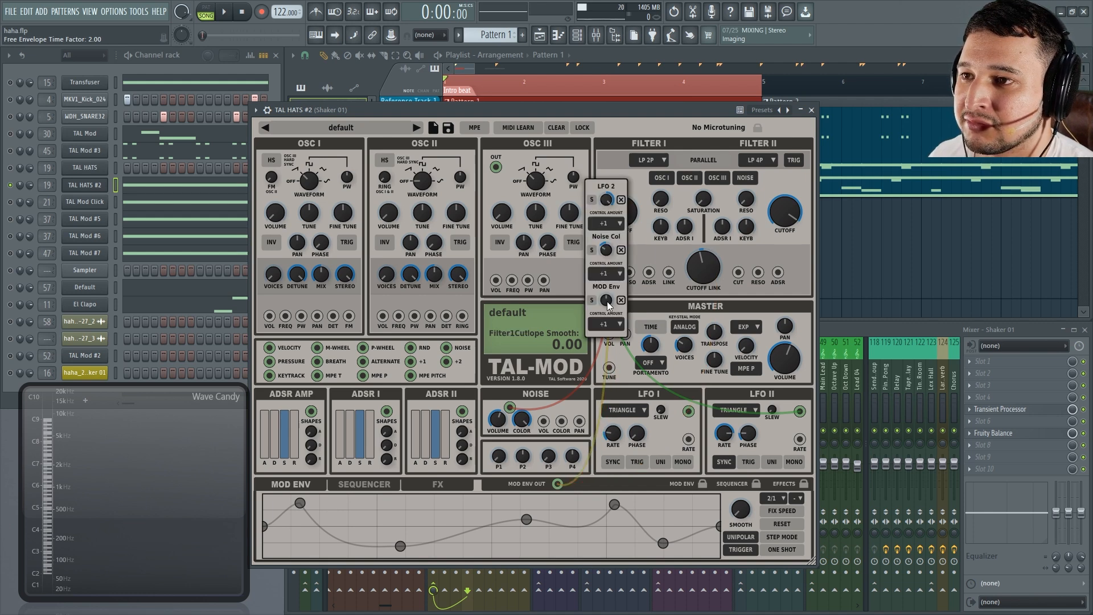
left_click_drag(595, 110, 592, 109)
key("space")
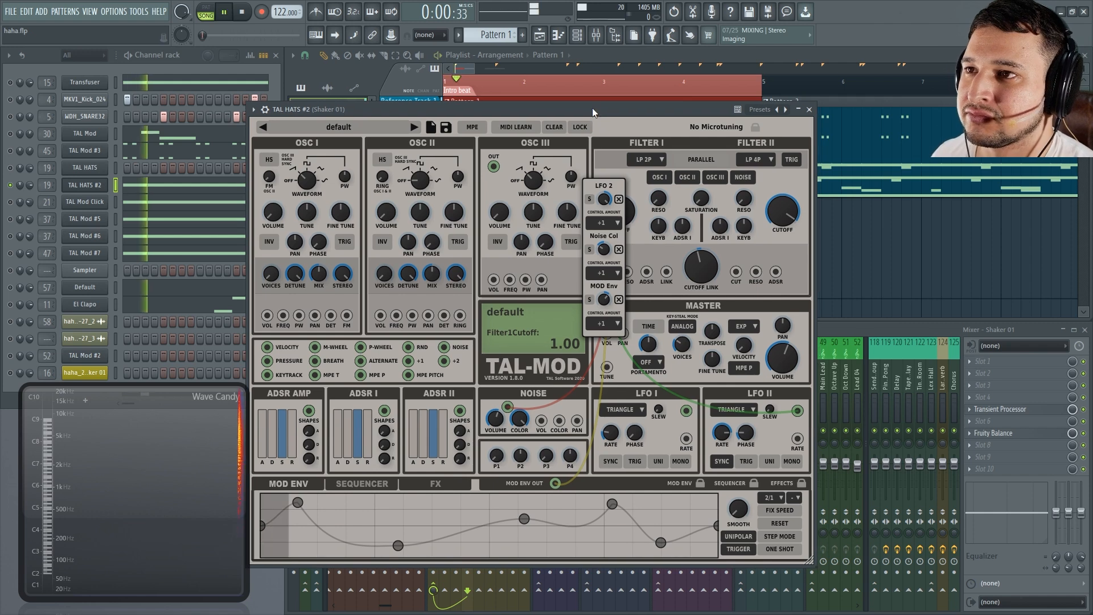
left_click_drag(612, 306, 607, 280)
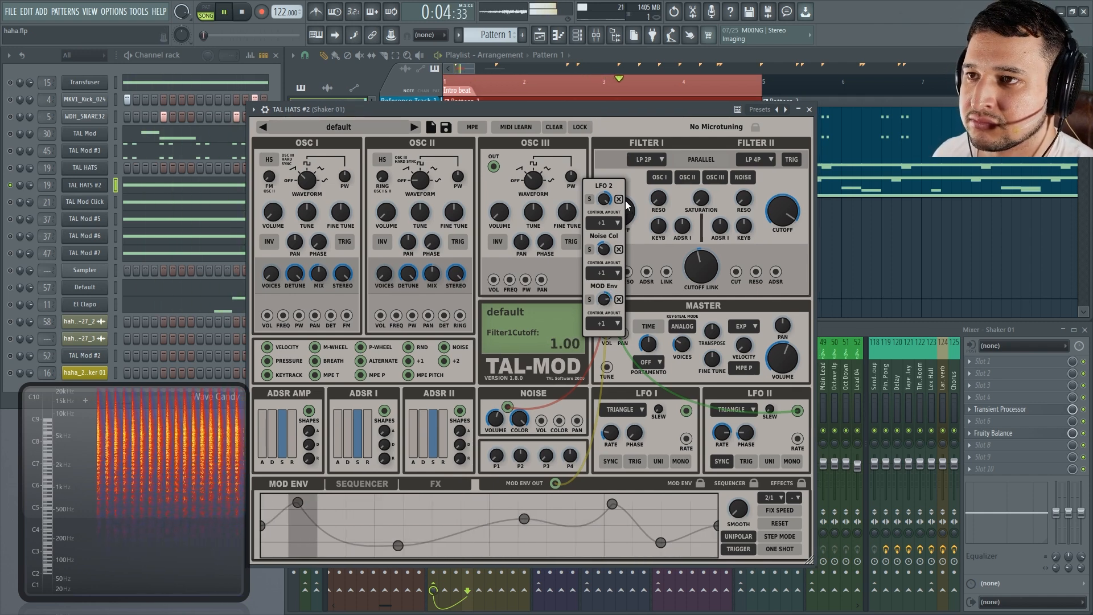
Lower Filter I's cutoff to 1.02 Hz and set the mod envelope's length to 4/1
left_click_drag(619, 211, 625, 238)
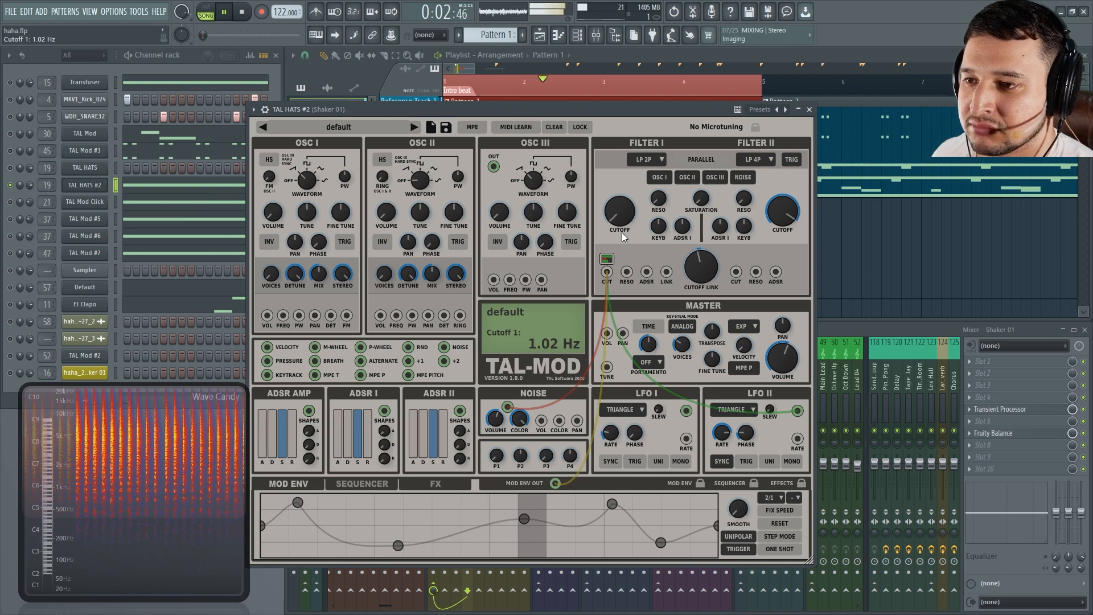
left_click(782, 498)
left_click(784, 521)
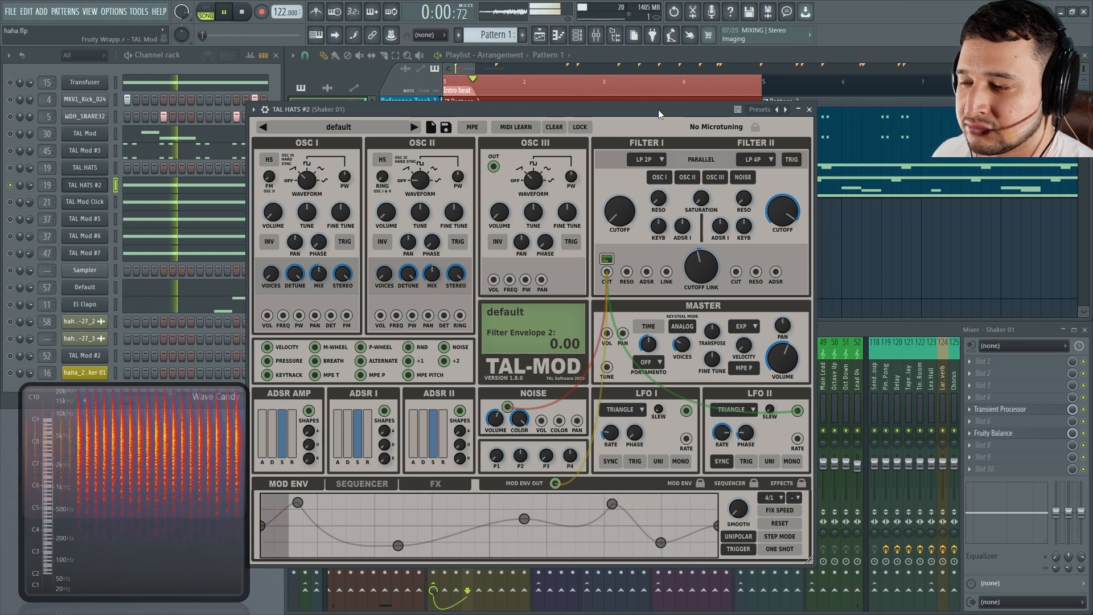
Reshape the mod envelope to stay low in its first half and high in its second, and audition the loop
key("space")
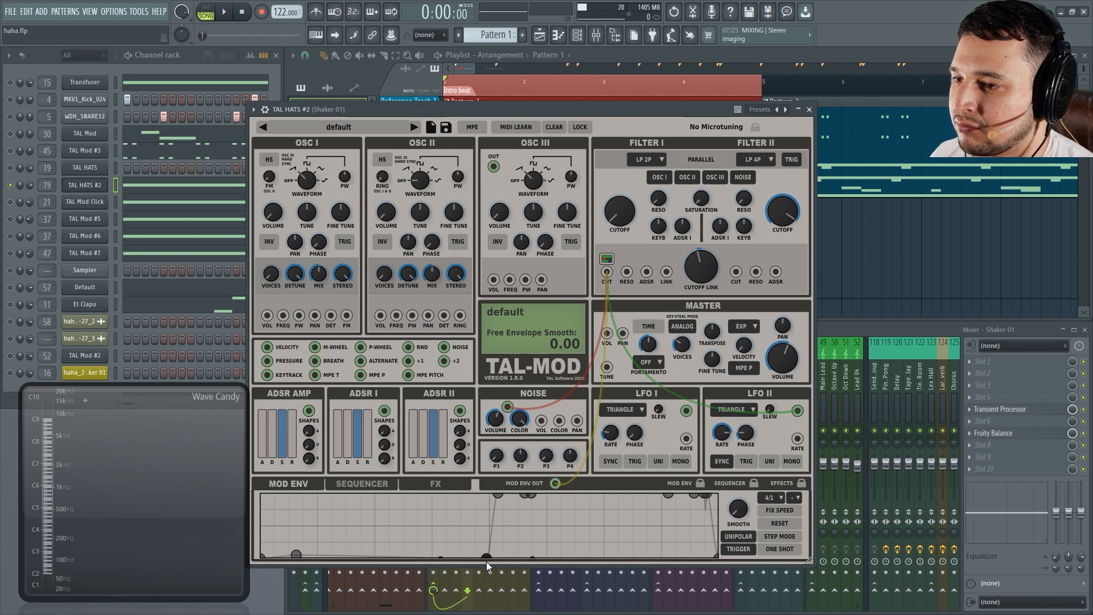
key("space")
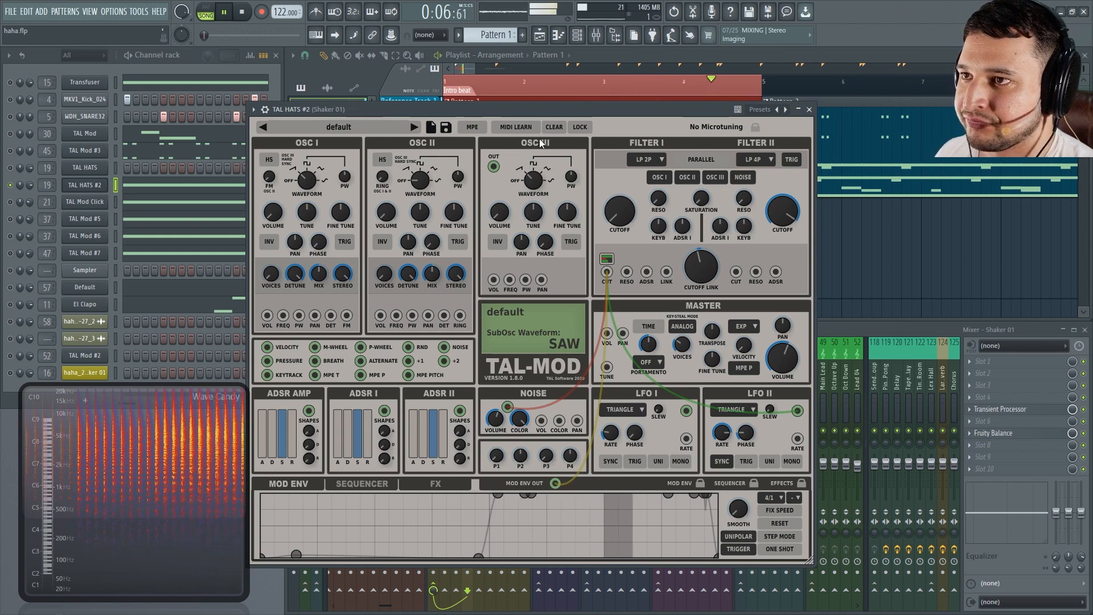
key("space")
Redraw the first half of the mod envelope as a series of steep repeating peaks and audition the loop
left_click_drag(294, 557, 280, 513)
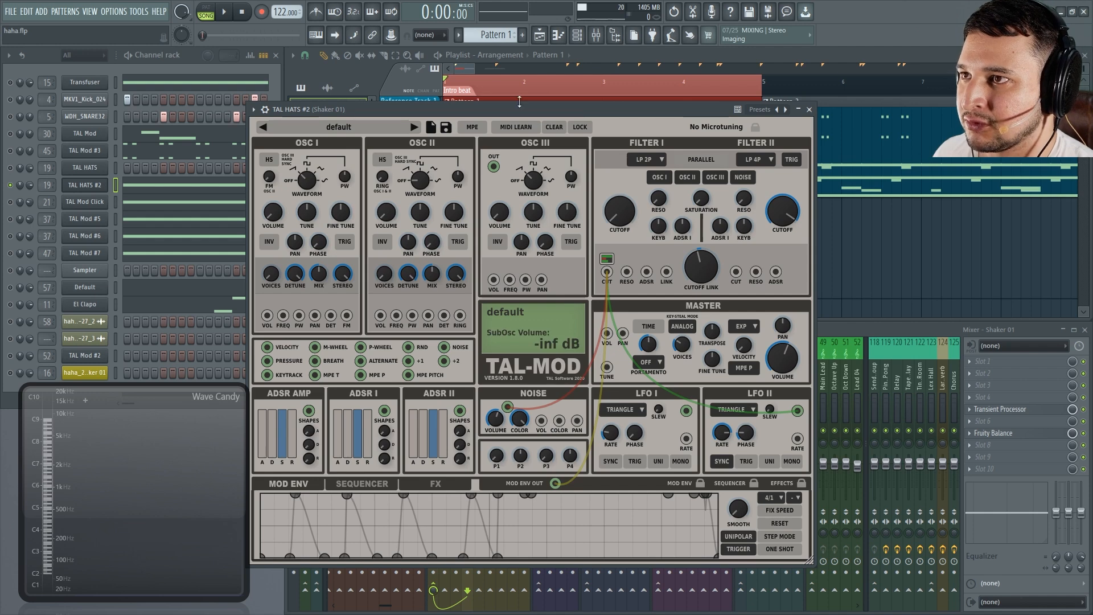
left_click_drag(520, 108, 522, 108)
key("space")
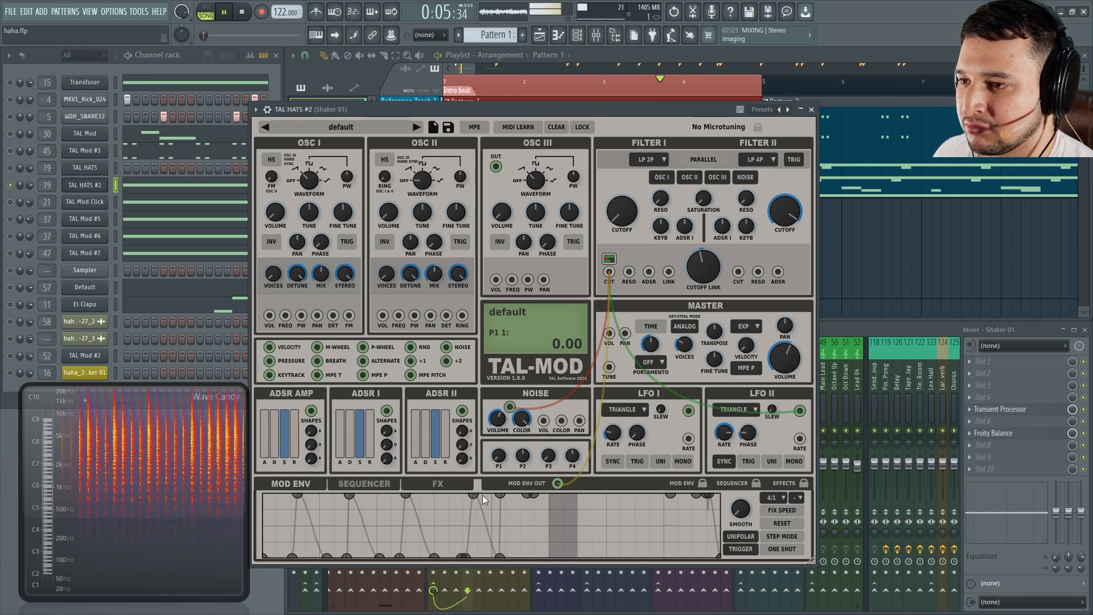
Tidy the mod envelope's fourth peak by shifting its points and deleting the extra low point, then audition the result
left_click_drag(473, 497, 467, 496)
left_click_drag(461, 556, 457, 557)
double_click(462, 552)
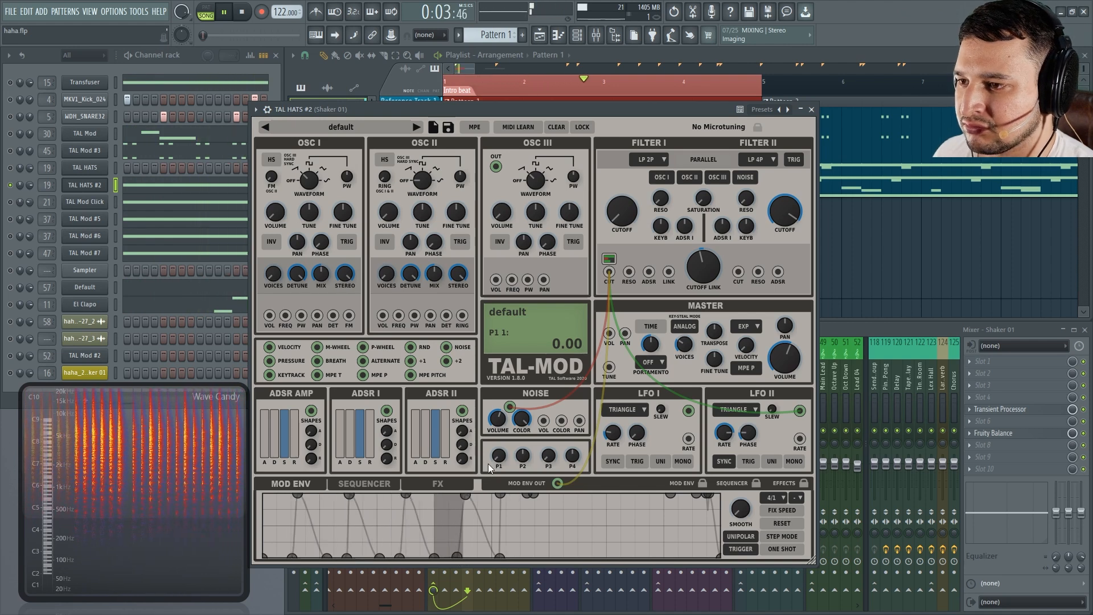
left_click_drag(485, 105, 489, 105)
key("space")
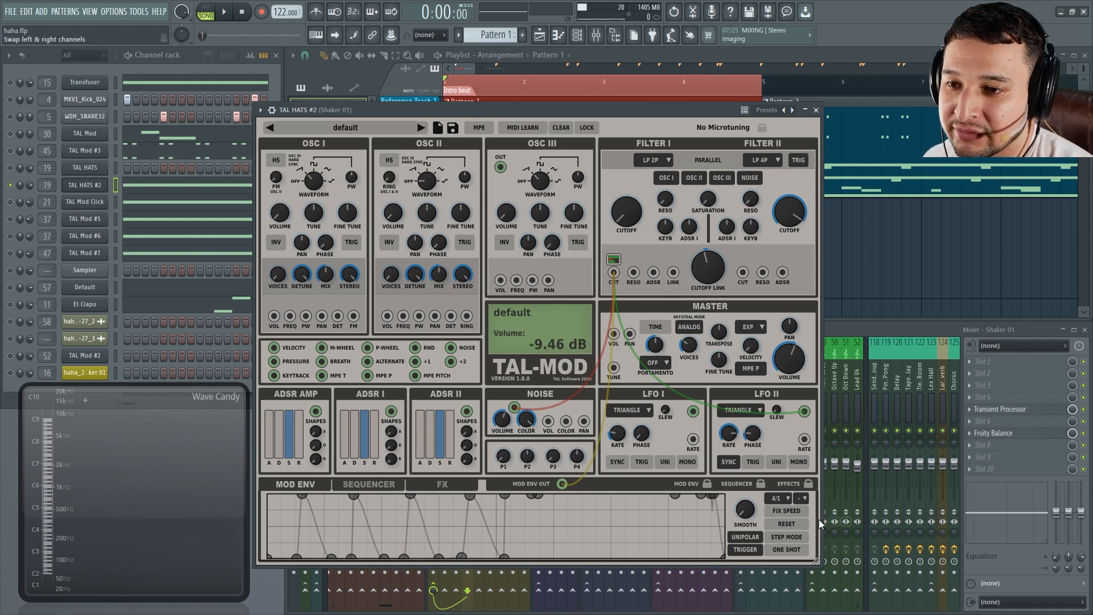
Try the mod envelope's length at 1/2 and settle it at 1/4, checking Filter I's cutoff modulation amounts during playback
left_click(777, 501)
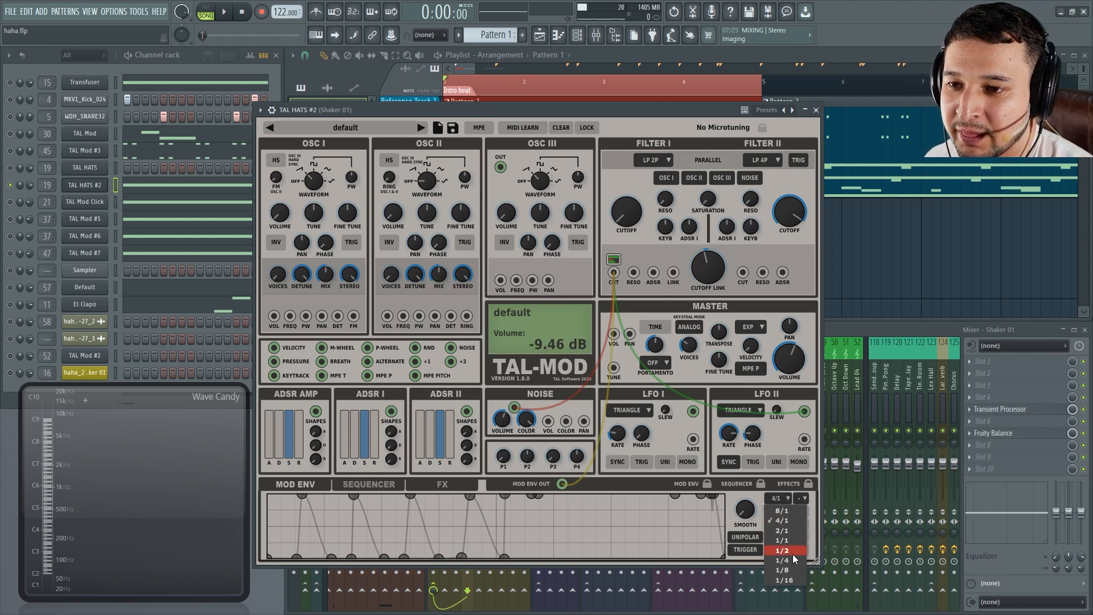
left_click(793, 552)
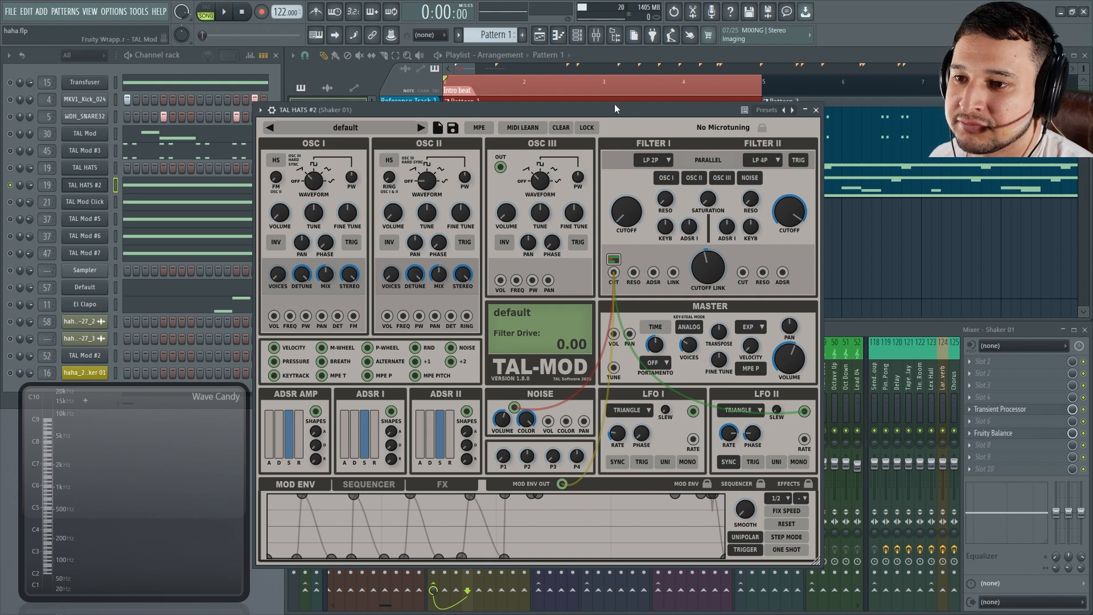
key("space")
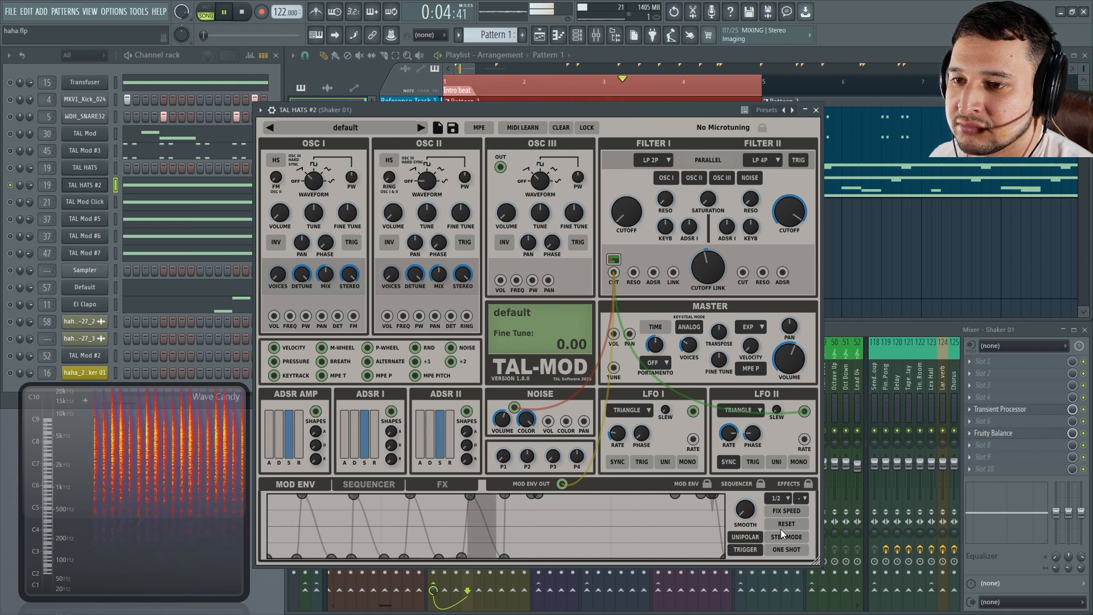
left_click(780, 499)
left_click(783, 546)
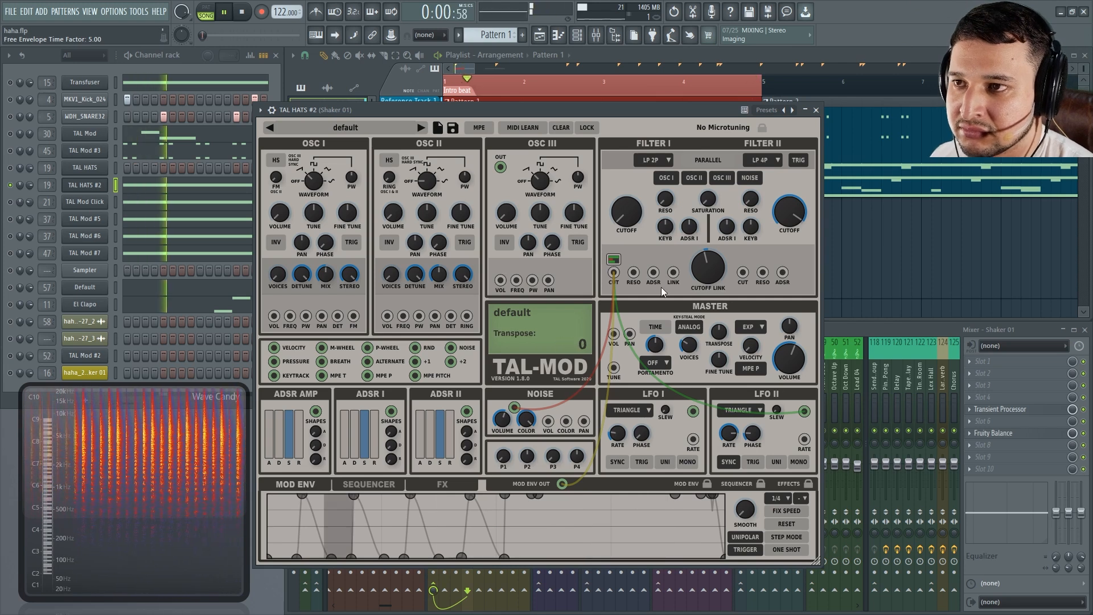
left_click(614, 259)
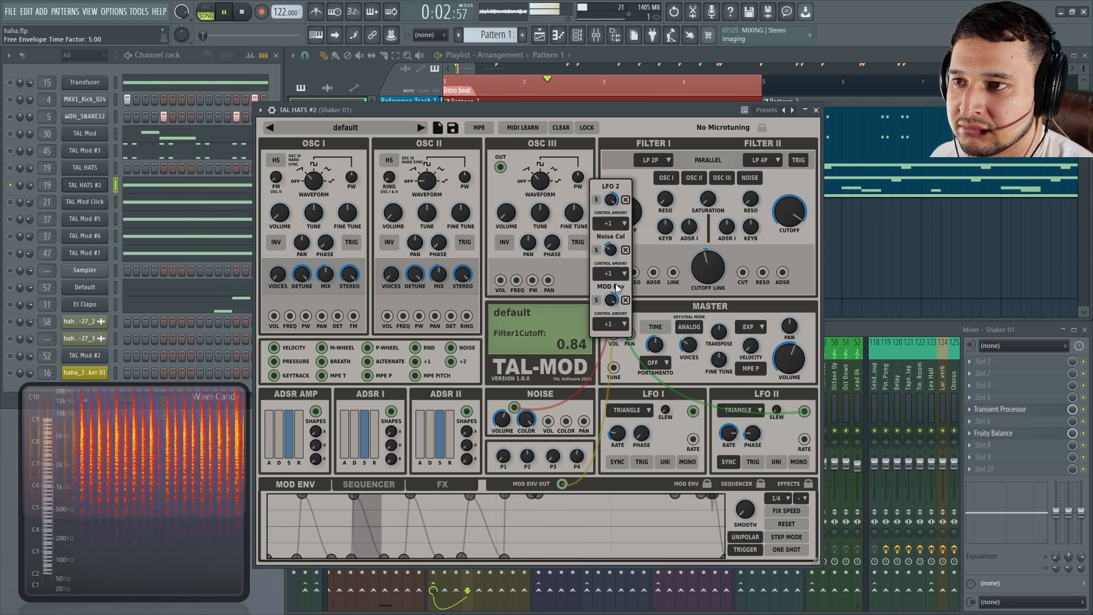
left_click(639, 306)
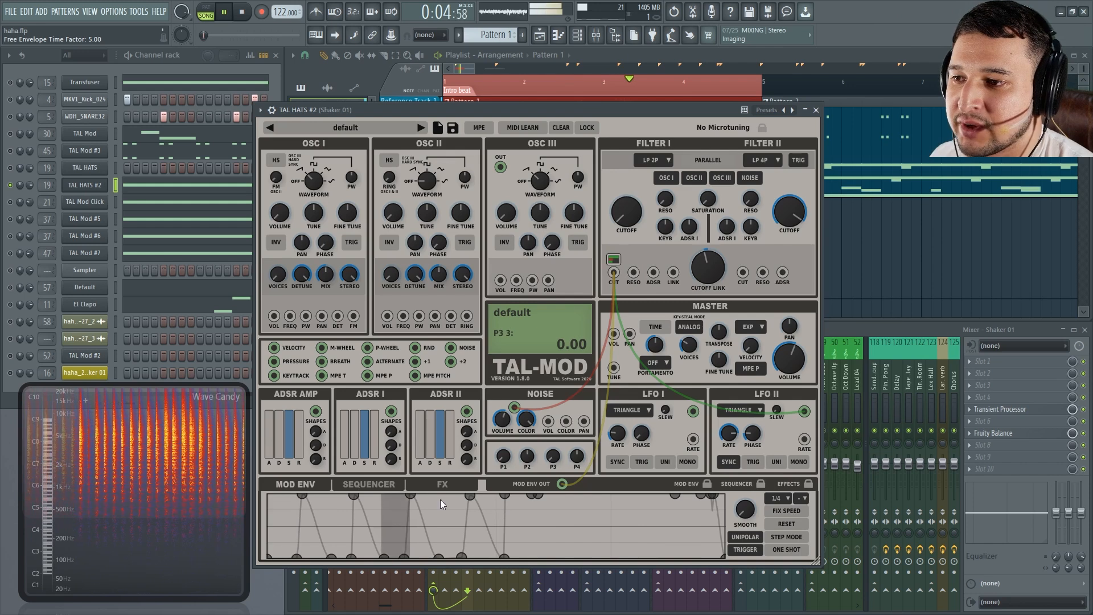
Patch the mod envelope to Filter I's resonance, adjust its amount and set the resonance to 0.21 while the loop plays
left_click_drag(562, 484, 634, 272)
left_click(634, 257)
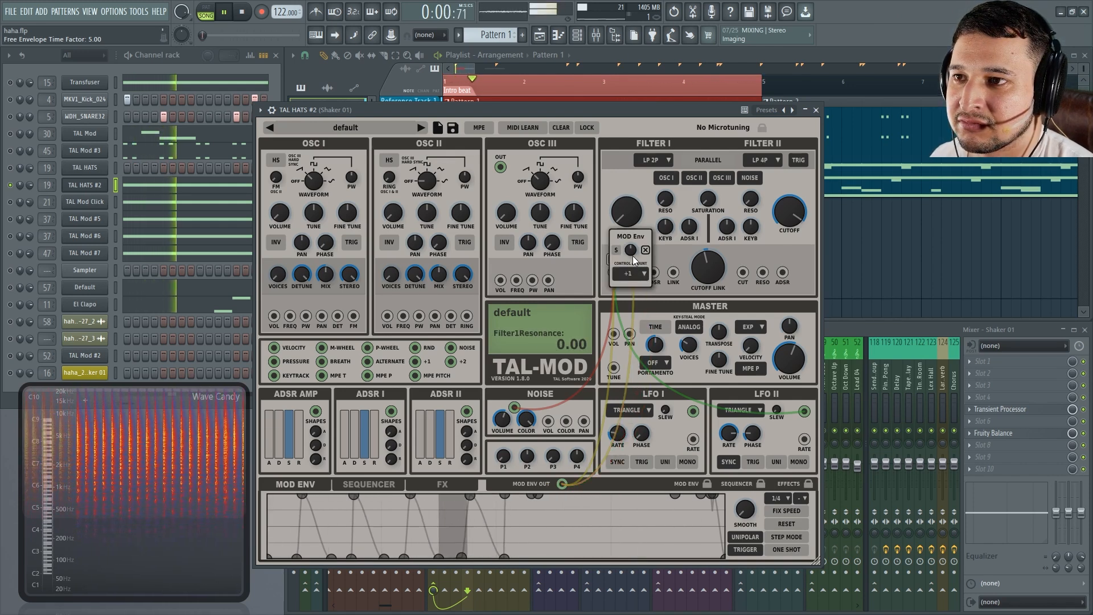
left_click_drag(631, 218, 638, 296)
left_click_drag(666, 201, 661, 168)
mouse_move(636, 222)
left_mouse_down()
mouse_move(629, 205)
mouse_move(679, 202)
mouse_move(704, 134)
mouse_move(630, 217)
mouse_move(631, 237)
left_mouse_up()
left_click_drag(664, 199, 662, 213)
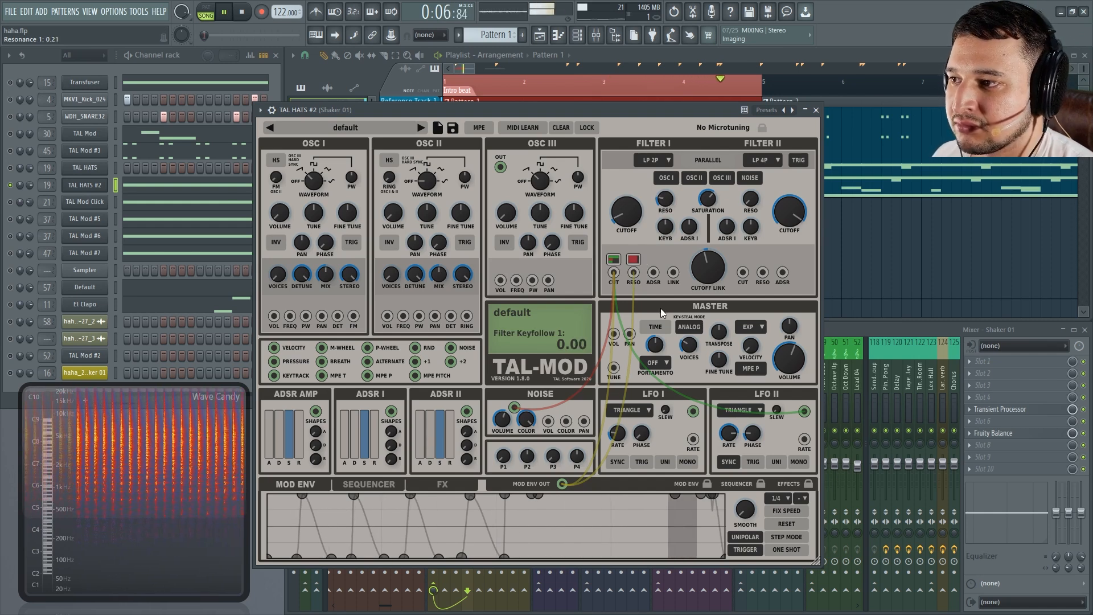
key("space")
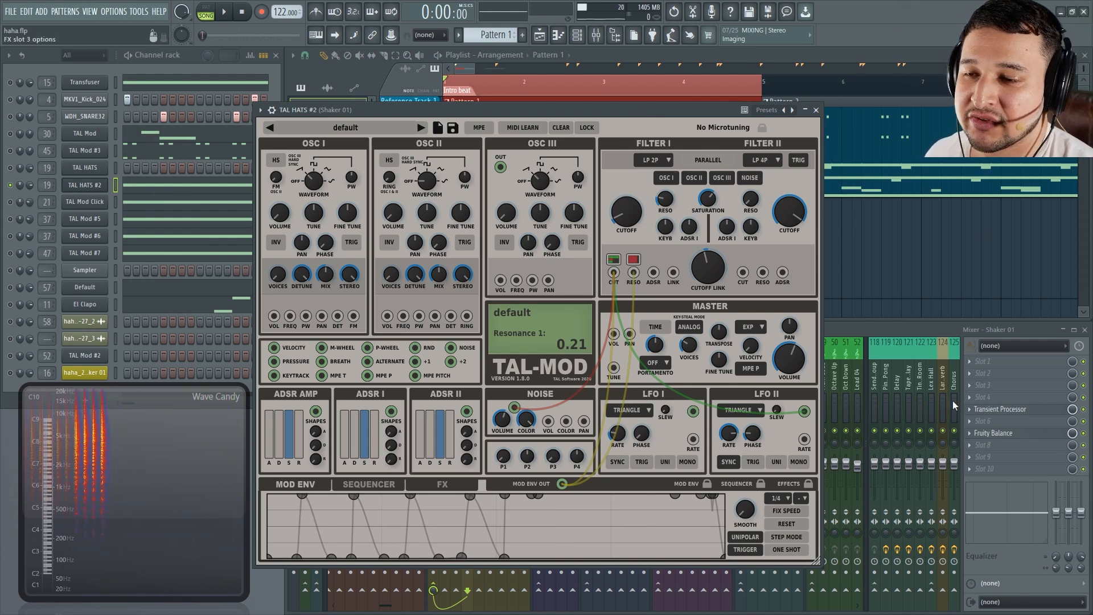
Change LFO II's waveform to saw and audition the loop briefly
left_click(735, 411)
left_click(740, 454)
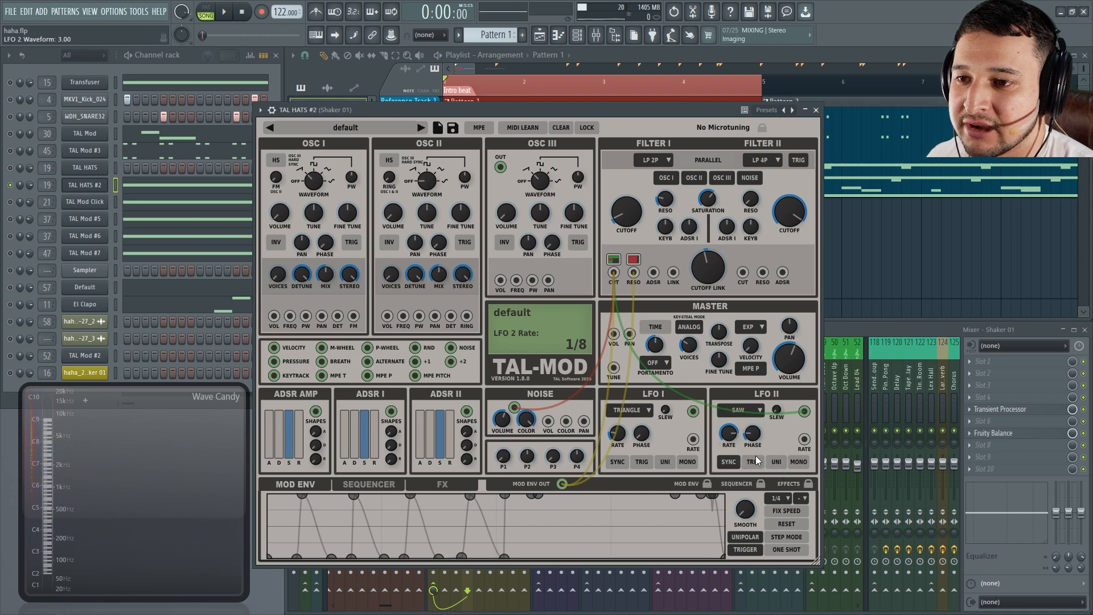
key("space")
key("space")
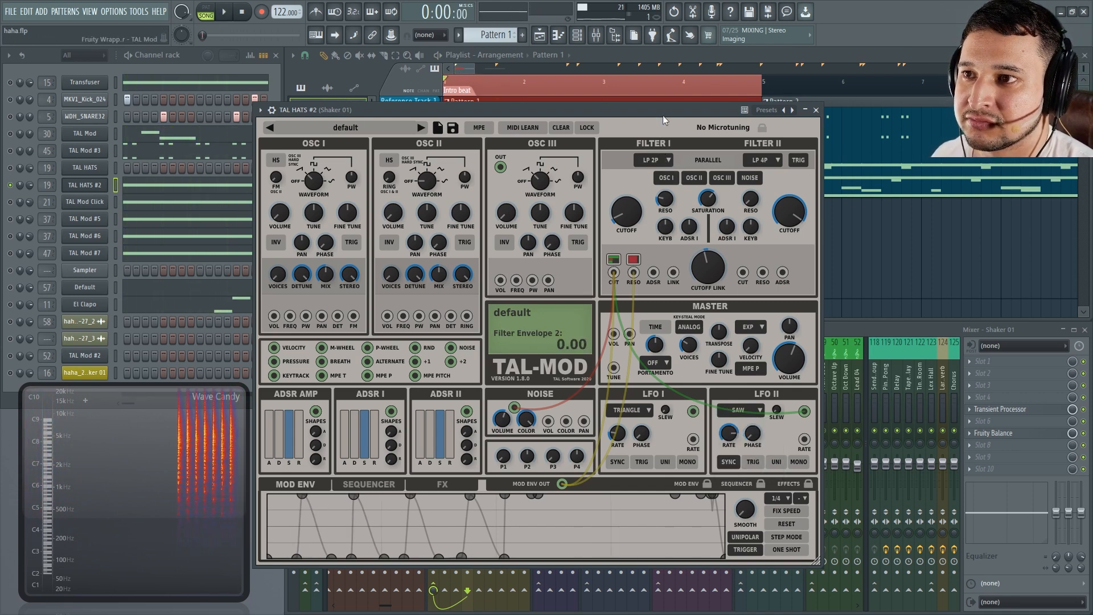
During playback, make the mod envelope's amount on Filter I's cutoff negative and set the cutoff to about 148 Hz
key("space")
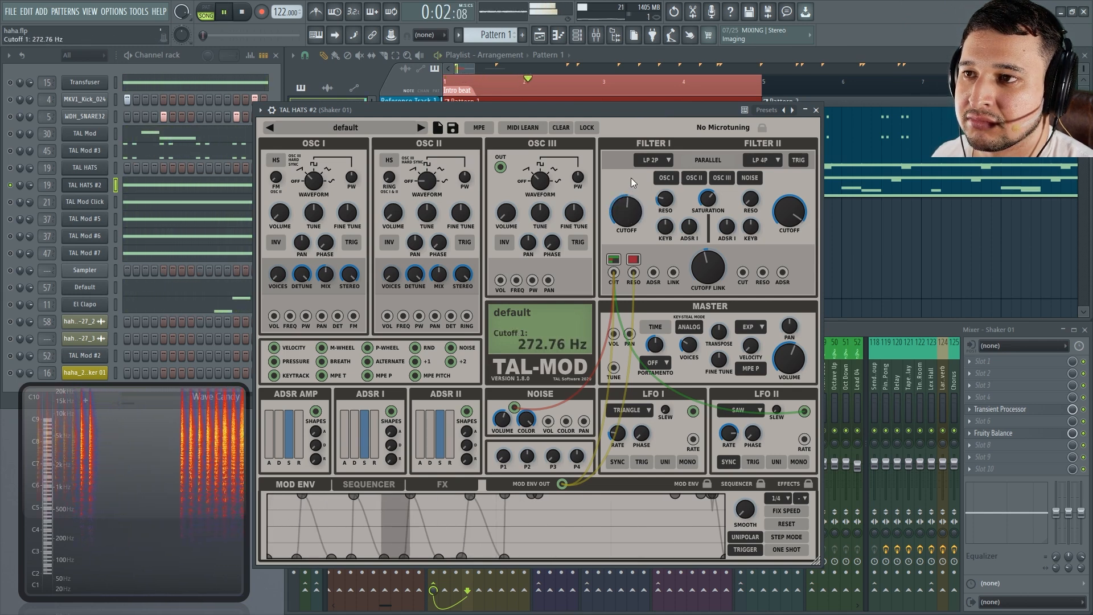
left_click(616, 275)
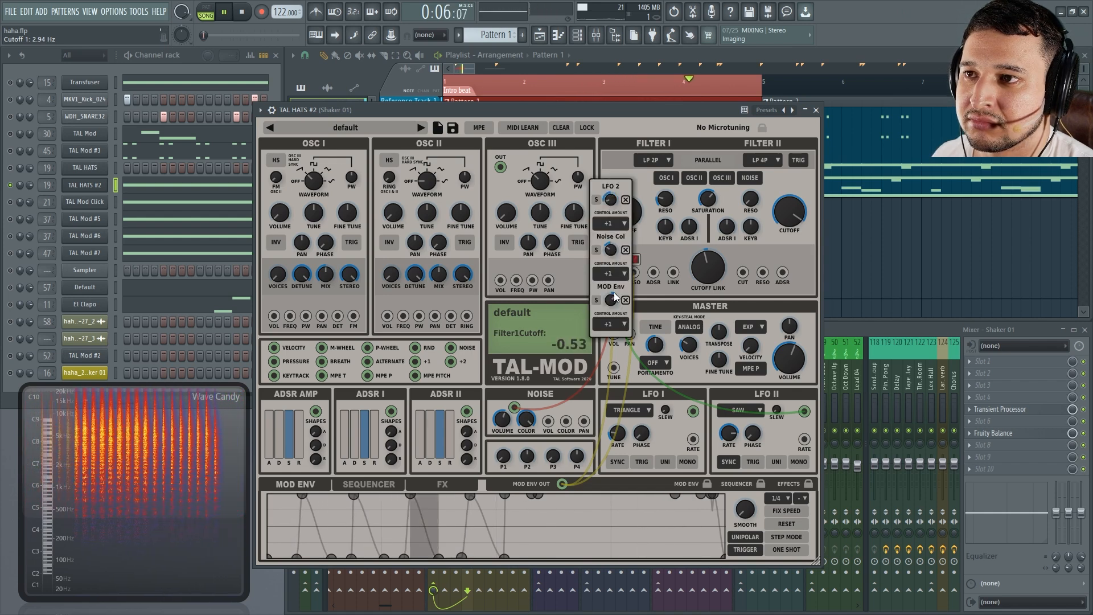
left_click_drag(633, 199, 633, 177)
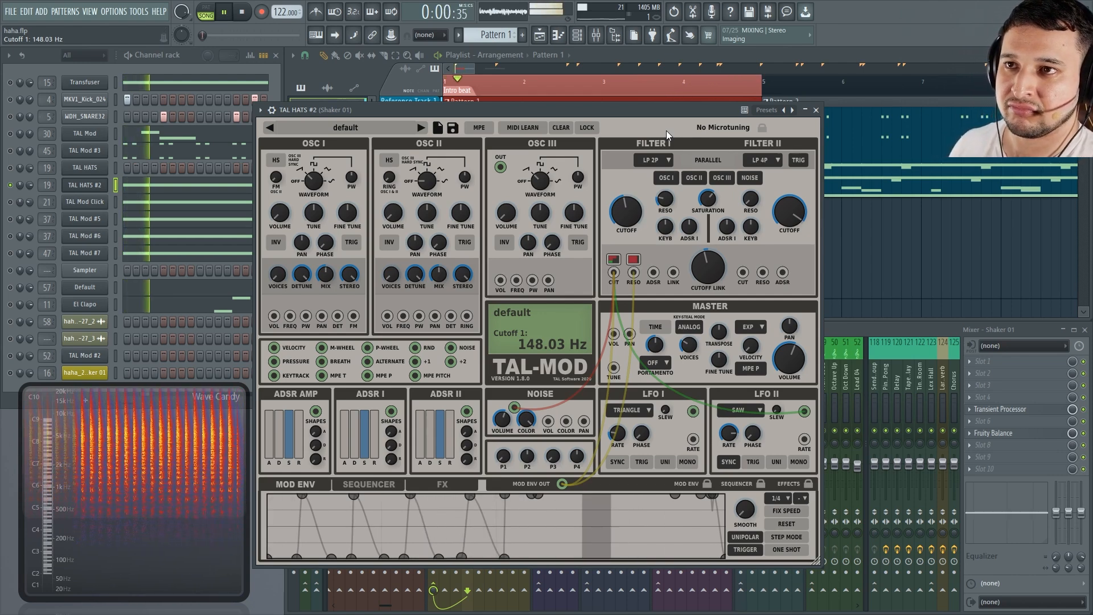
Uncover the playlist and clear its loop selection, then stop playback and close the TAL HATS #2 synth
left_click_drag(644, 111, 675, 257)
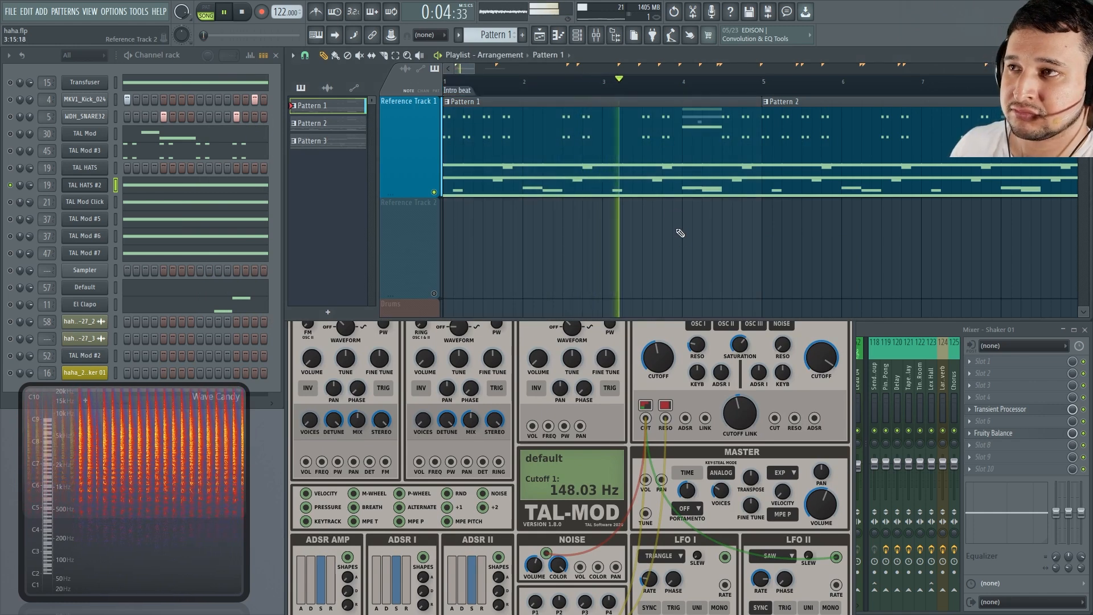
left_click(677, 321)
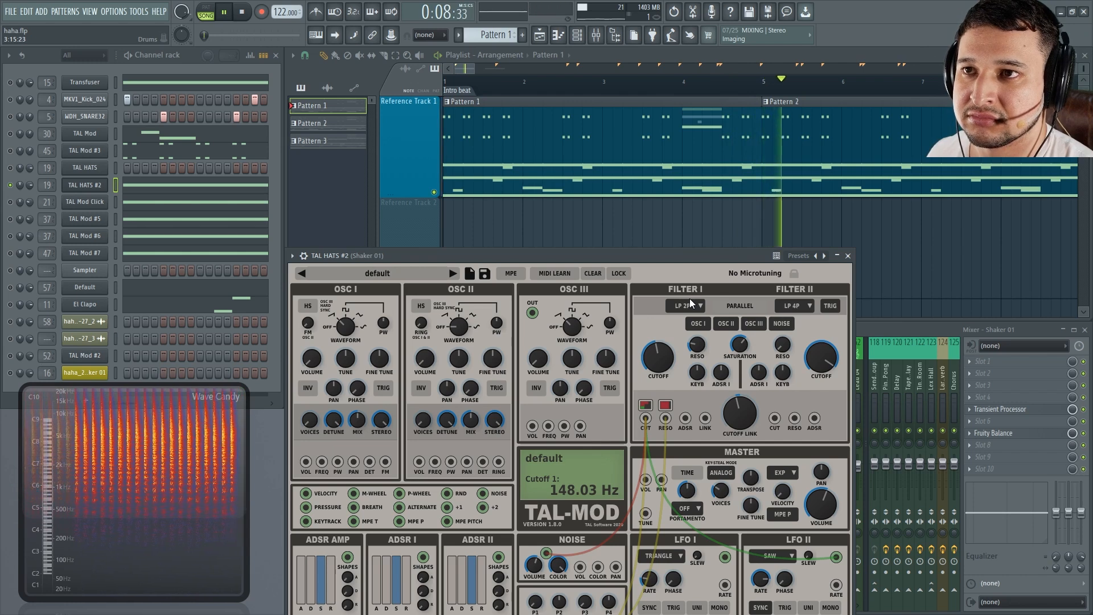
left_click(681, 283)
key("space")
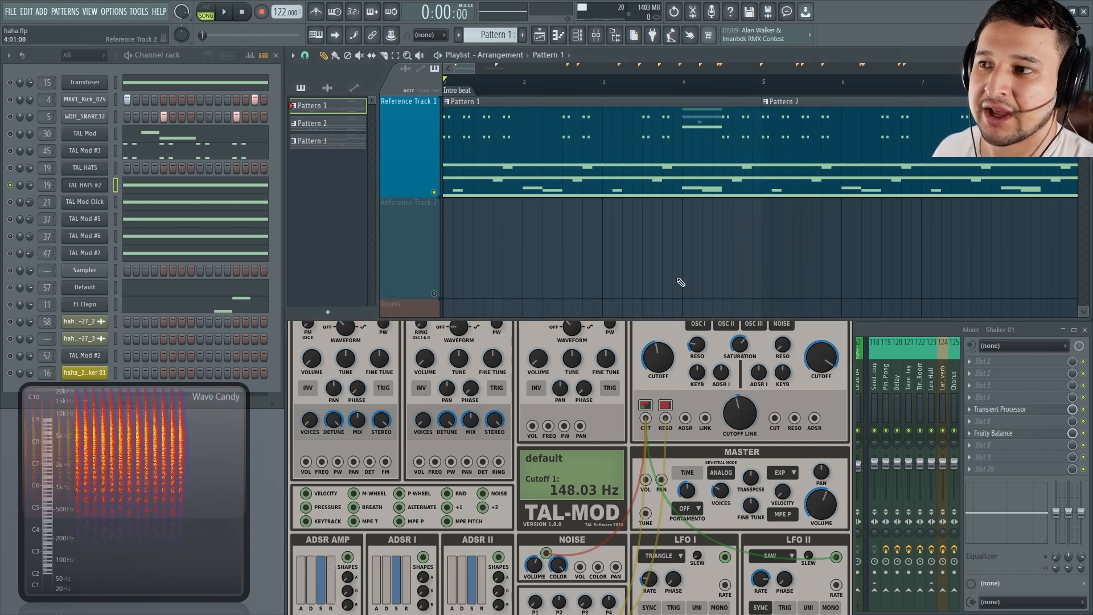
left_click(627, 339)
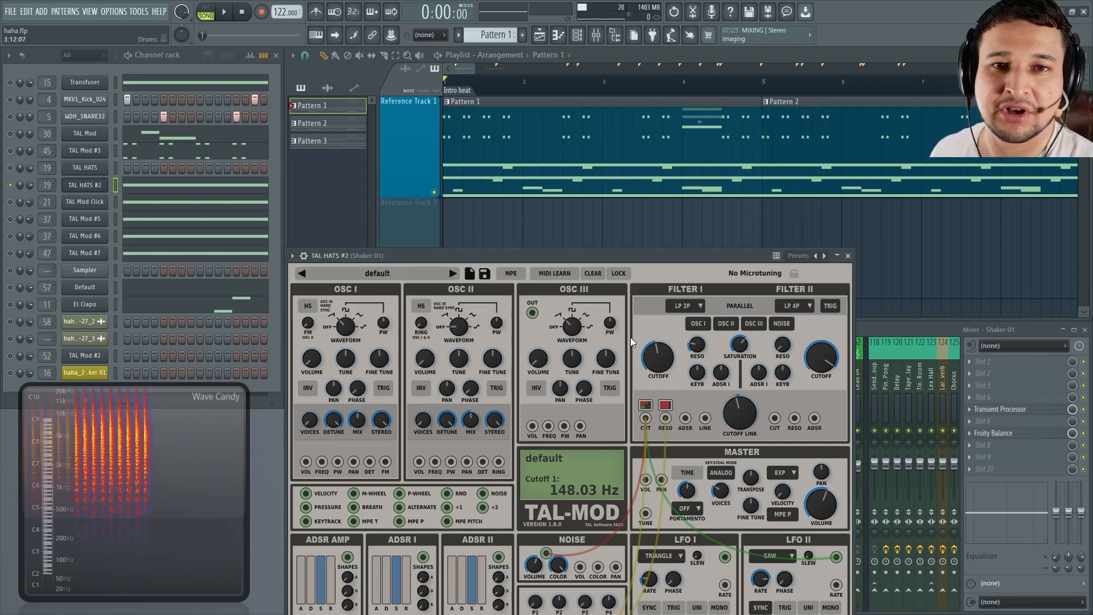
left_click(848, 258)
Move the playlist's playback position to bar 13, where the first Pattern 3 clip begins
scroll(661, 289, "down", 10)
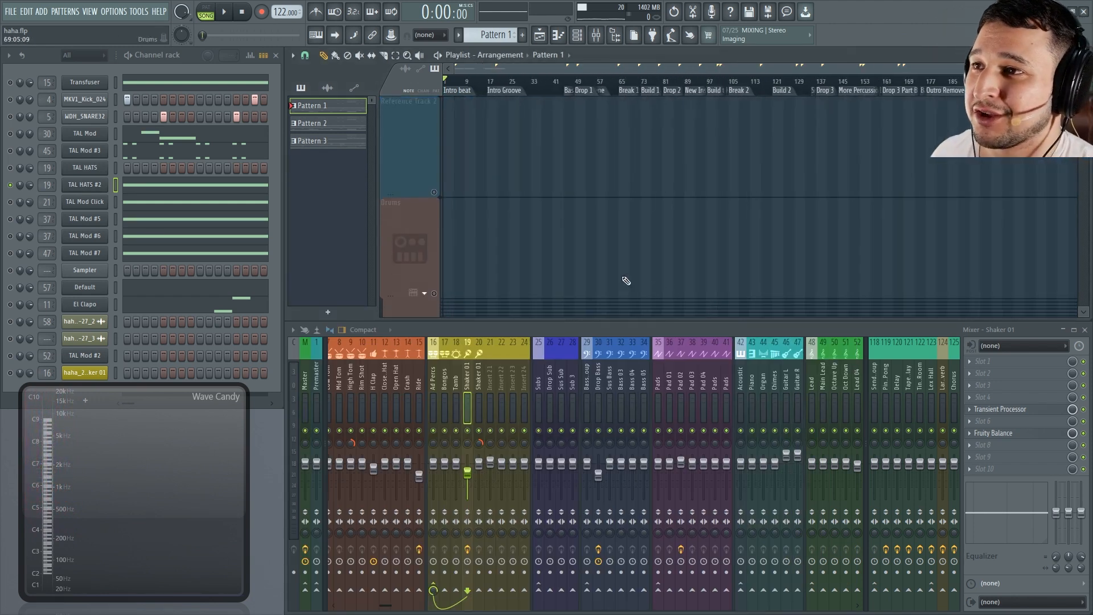
scroll(608, 211, "up", 5)
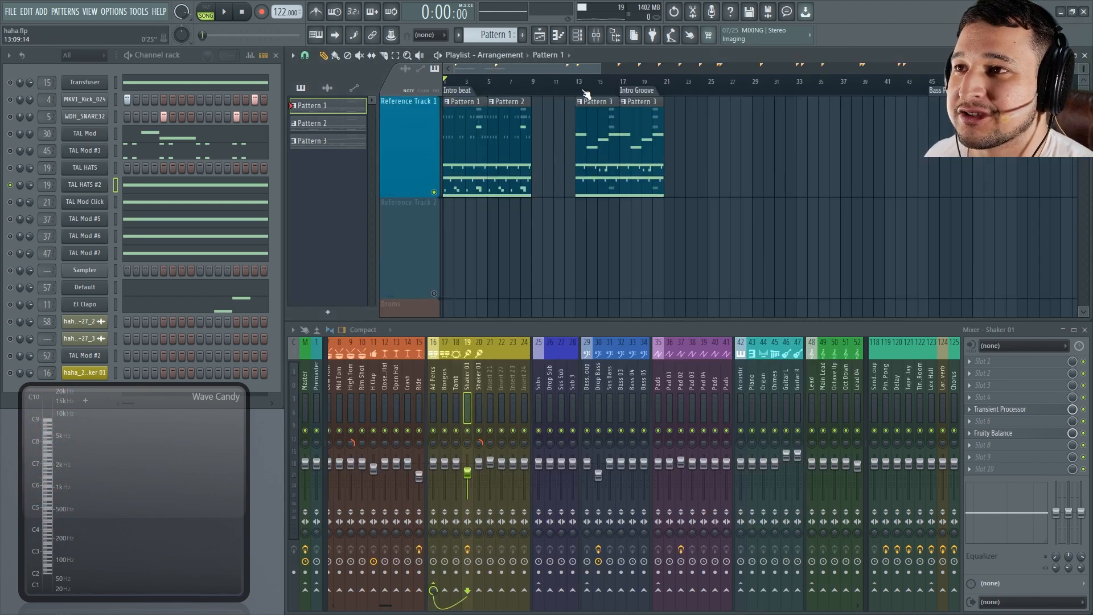
scroll(557, 254, "up", 4)
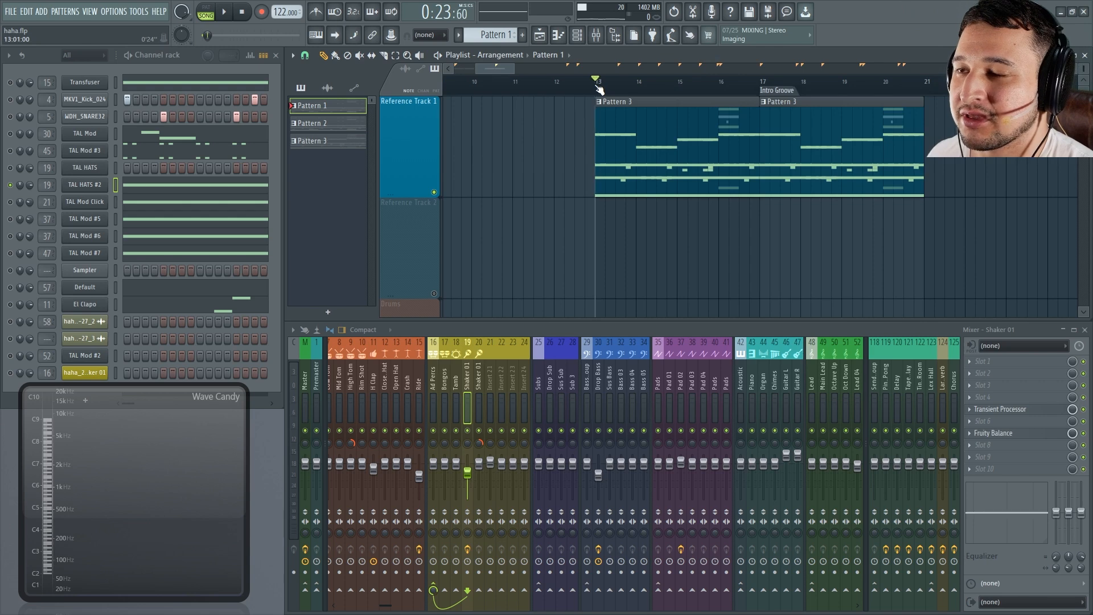
left_click_drag(548, 289, 933, 86)
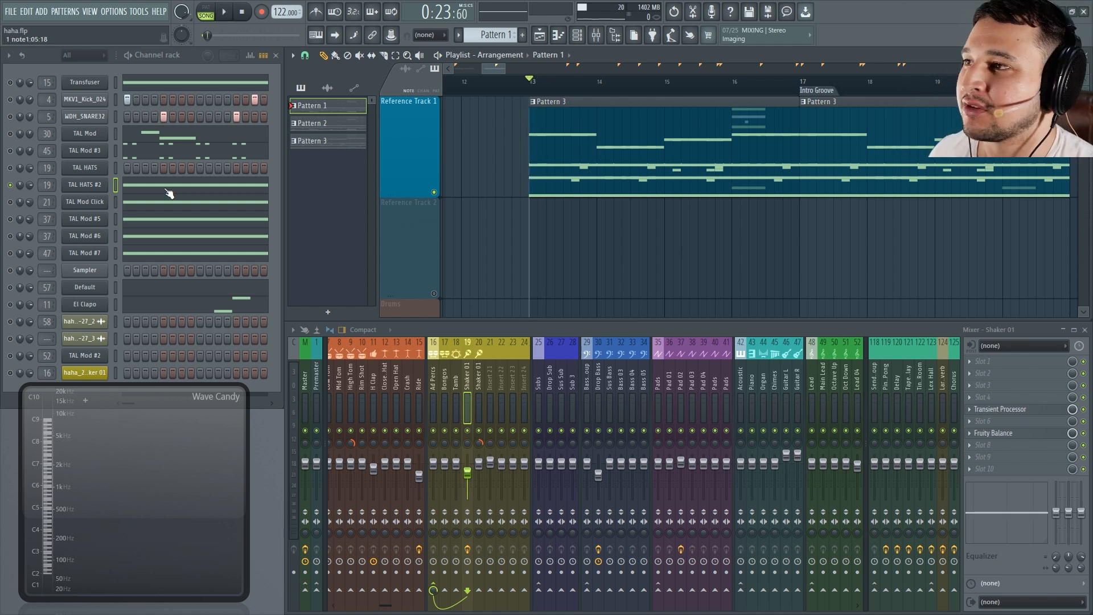
Play the Pattern 3 section, select the Lead 04 mixer track and shift the Wave Candy display slightly
key("space")
scroll(596, 391, "right", 5)
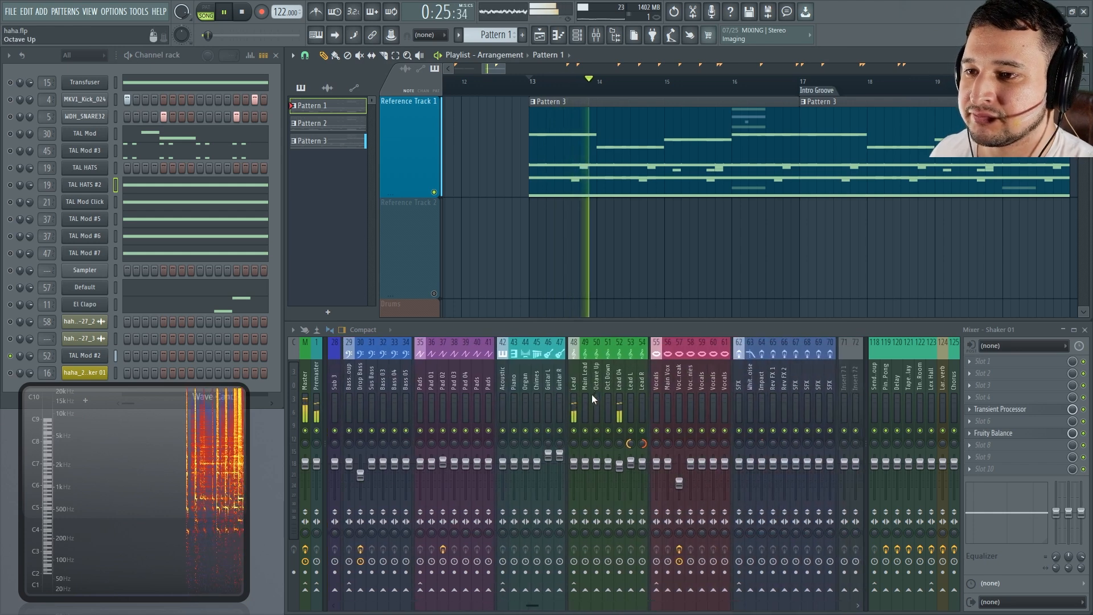
scroll(587, 398, "right", 3)
left_click(551, 398)
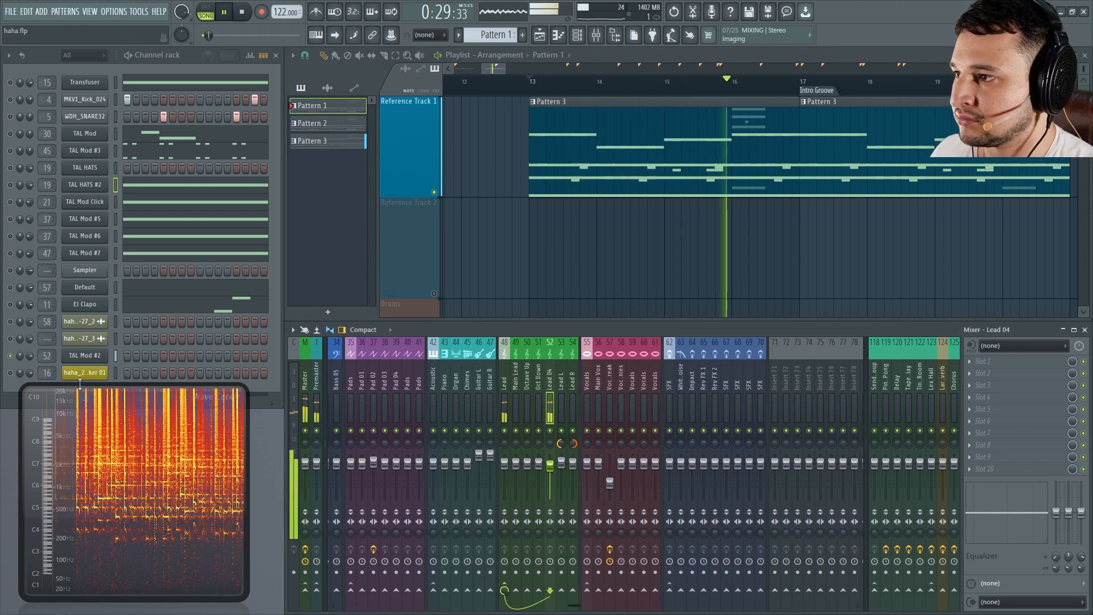
left_click_drag(118, 416, 111, 425)
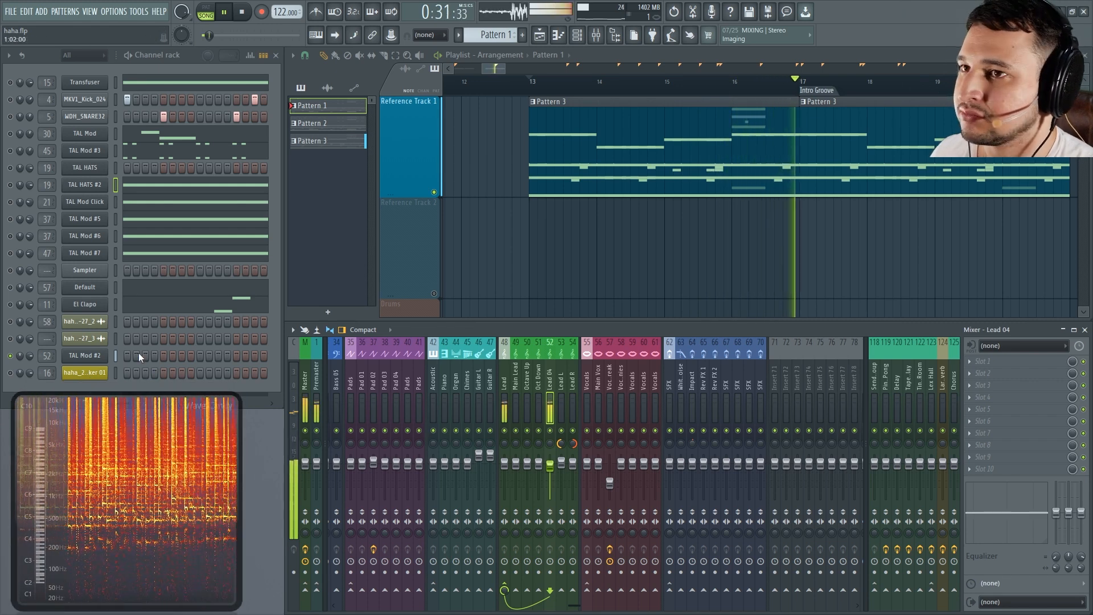
Loop the first Pattern 3 clip from bar 13 to bar 17 and open the TAL Mod #2 synth
key("space")
double_click(535, 87)
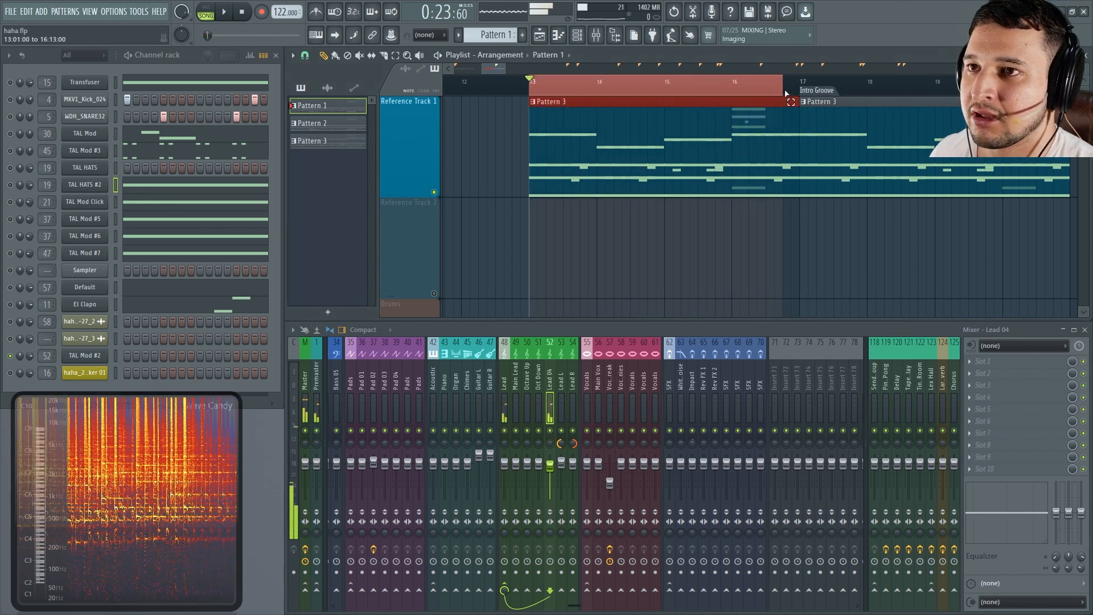
left_click(79, 358)
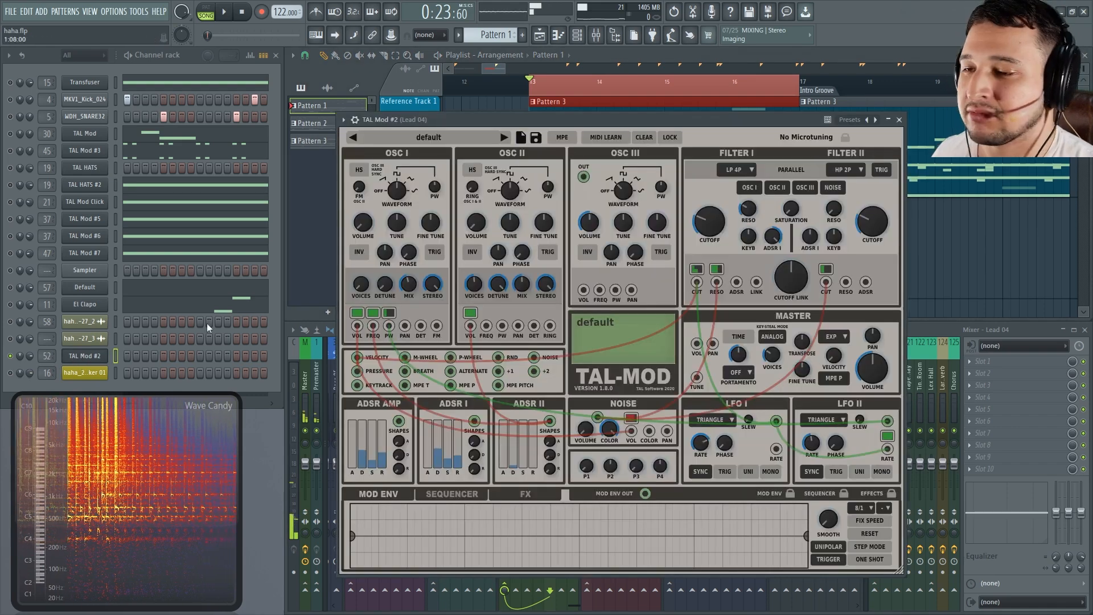
left_click_drag(720, 124, 693, 77)
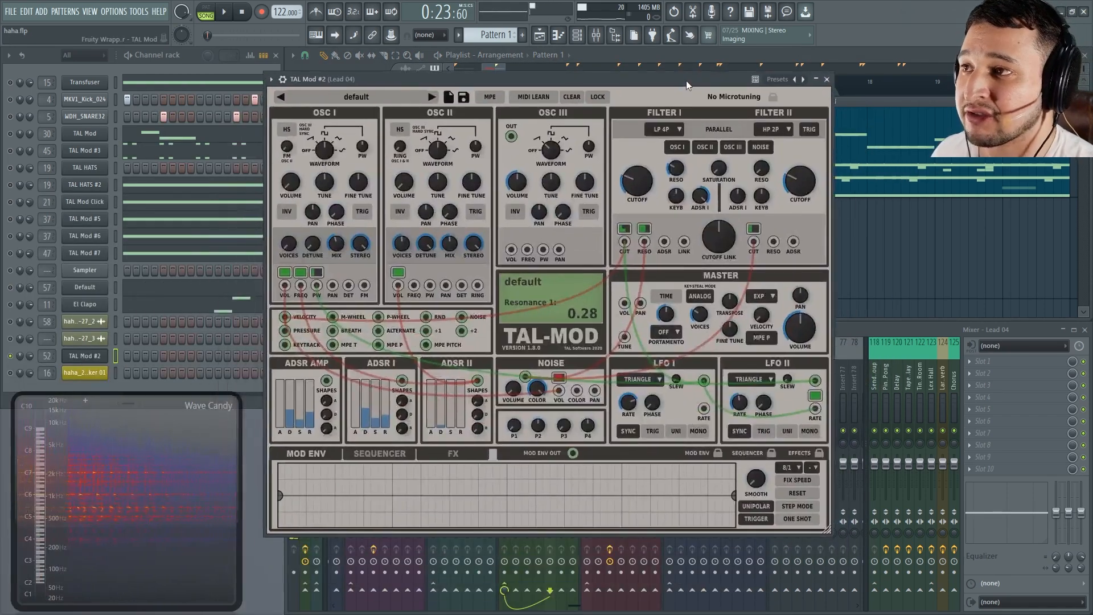
Examine TAL Mod #2's FX, mod envelope and sequencer sections and audition the lead
left_click(445, 455)
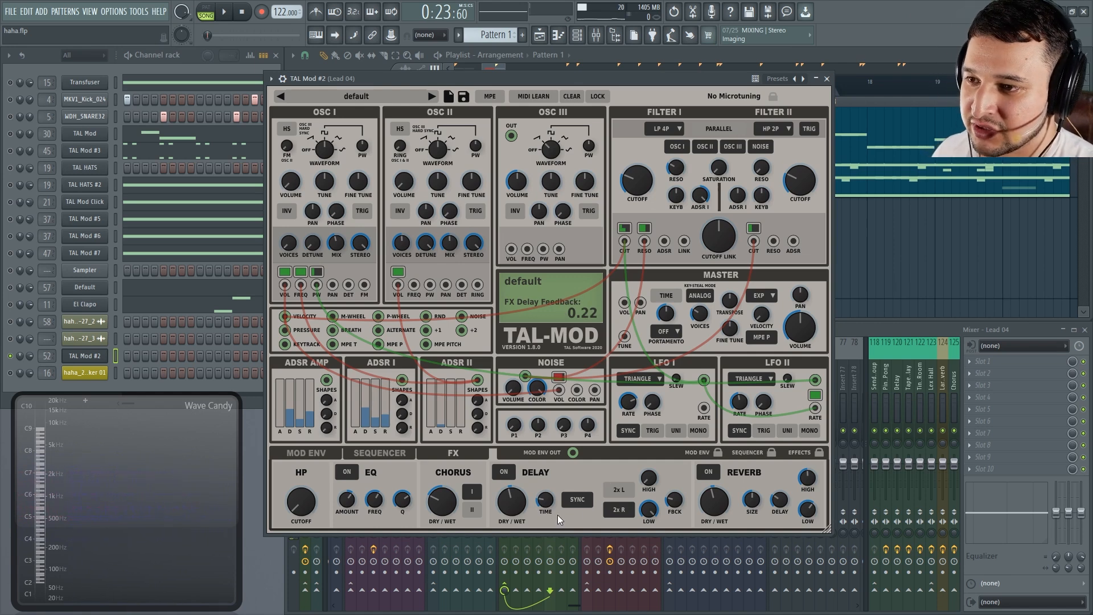
key("space")
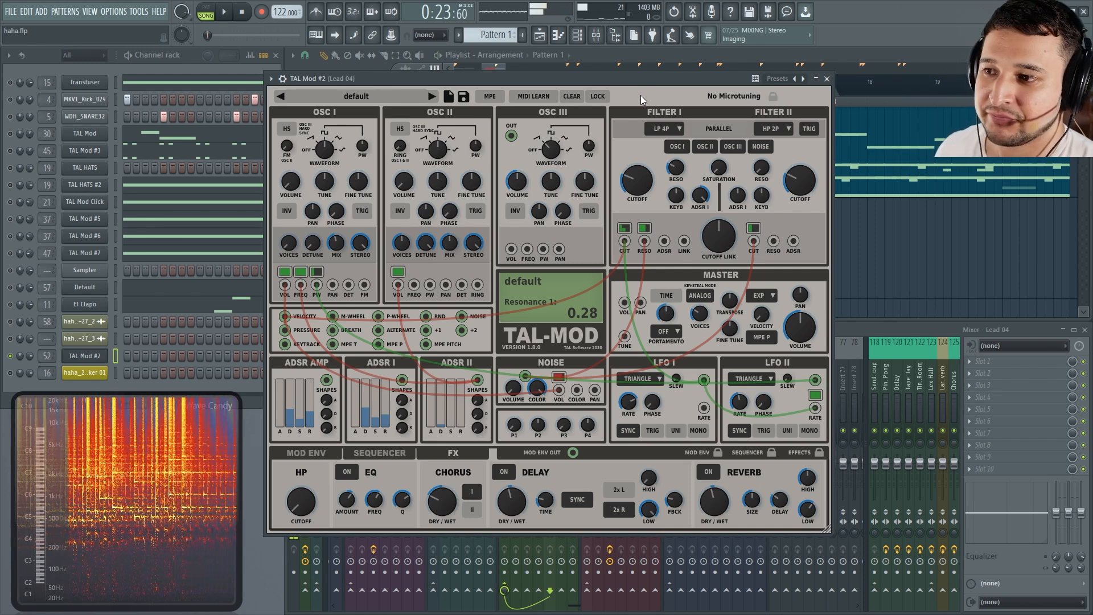
left_click(307, 453)
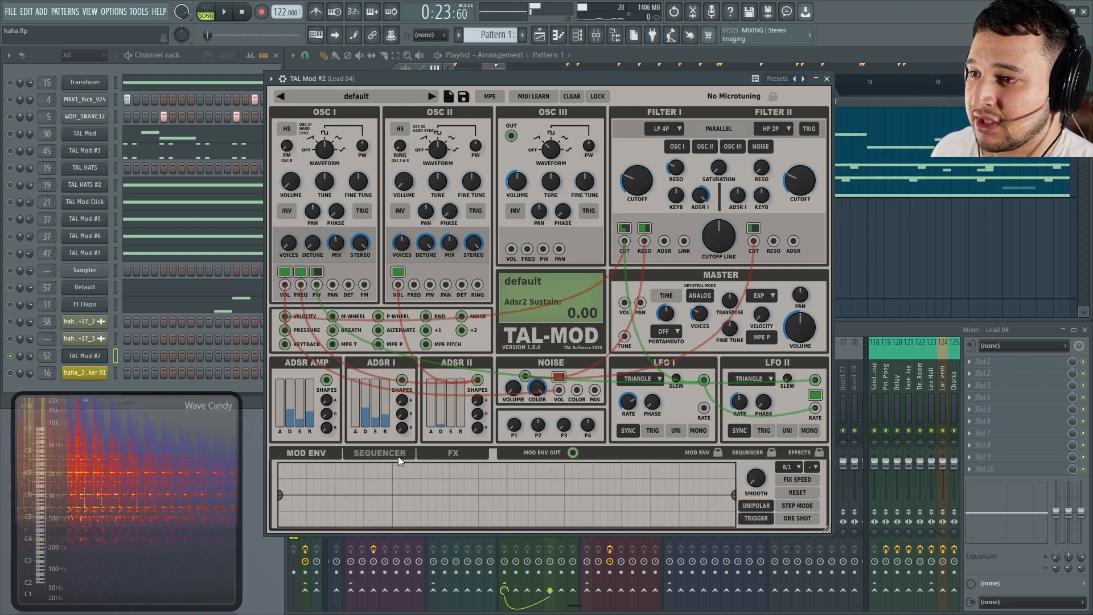
left_click(380, 454)
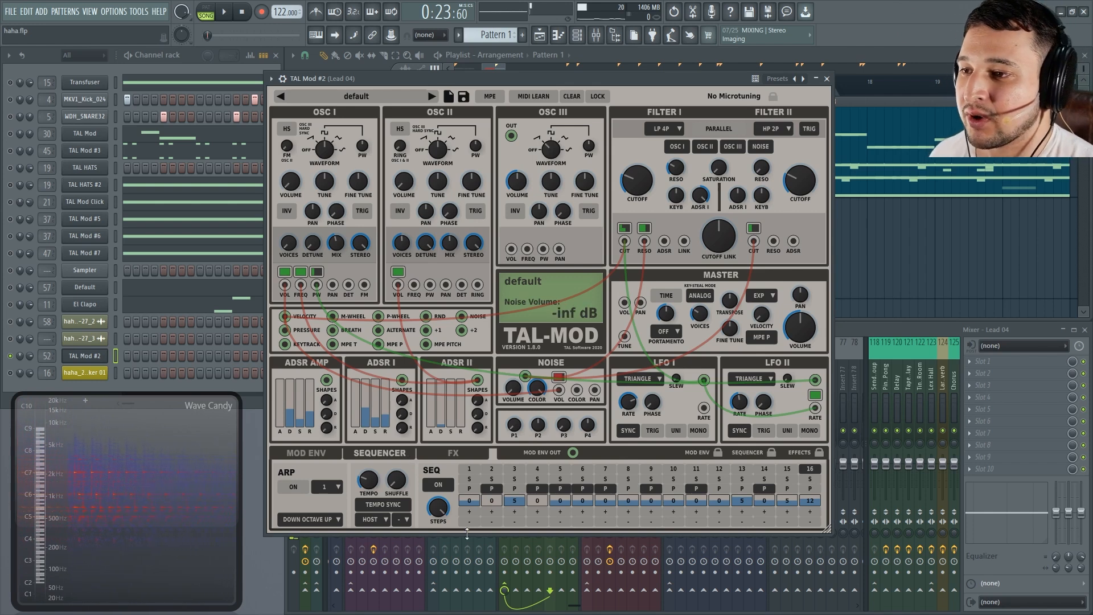
Try switching off the P option on sequencer steps 2, 5, 6 and 7 while auditioning the lead
left_click(494, 489)
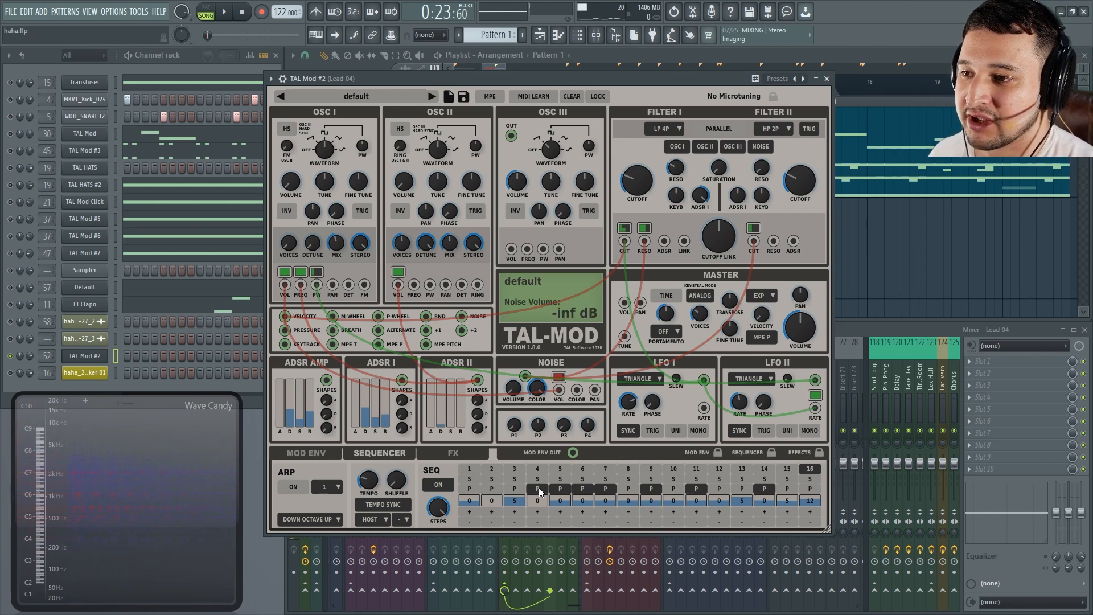
key("space")
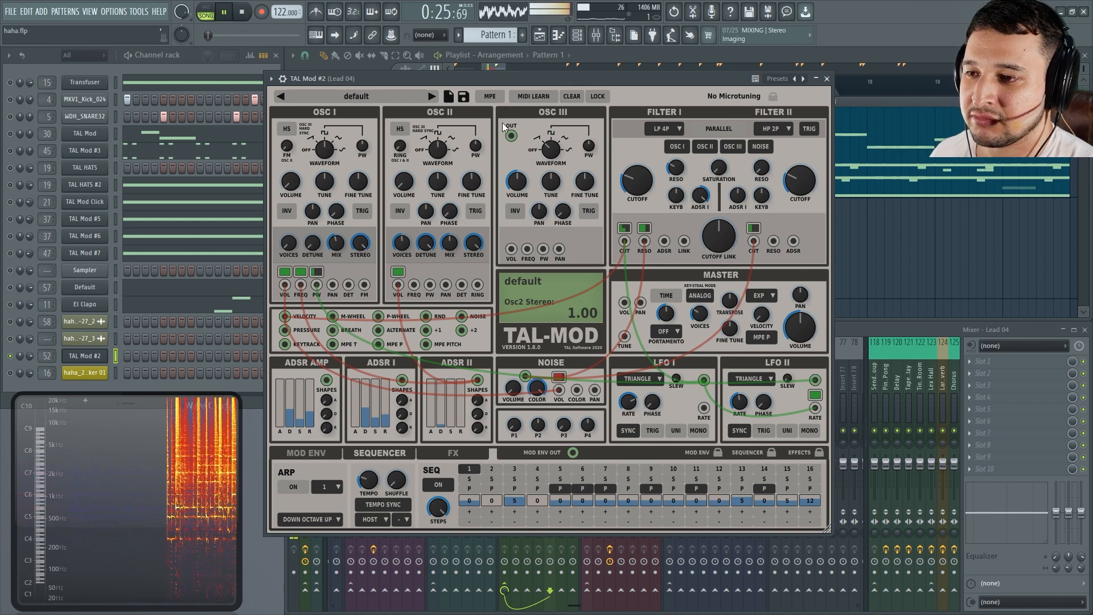
left_click(561, 490)
left_click(583, 490)
left_click(605, 490)
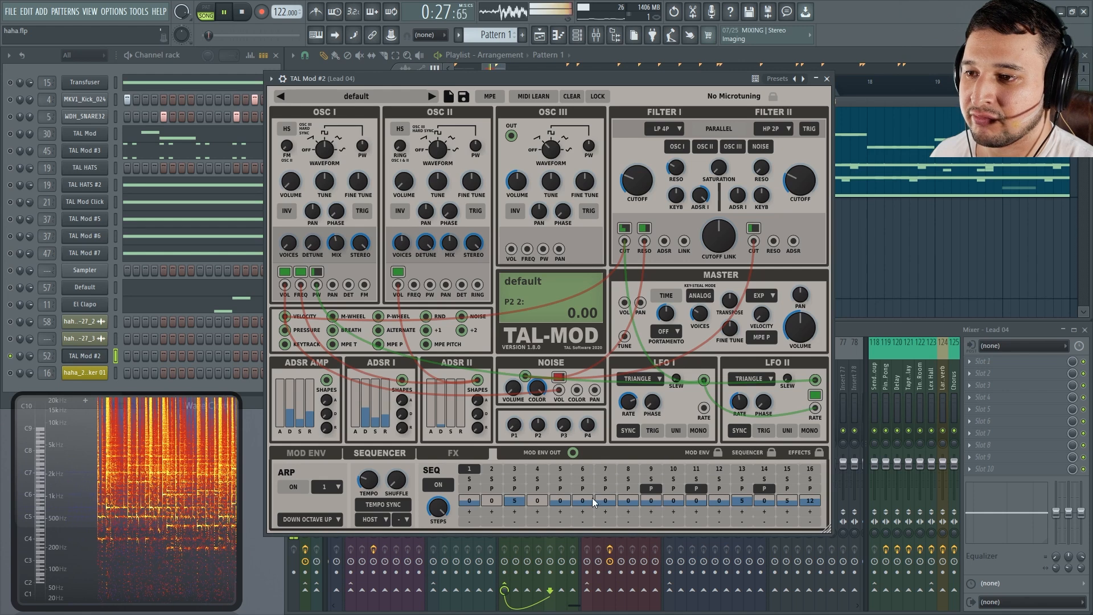
Restore the P option on sequencer steps 5, 6, 7 and 2 and listen to the sequence
left_click(561, 489)
left_click(583, 489)
left_click(605, 489)
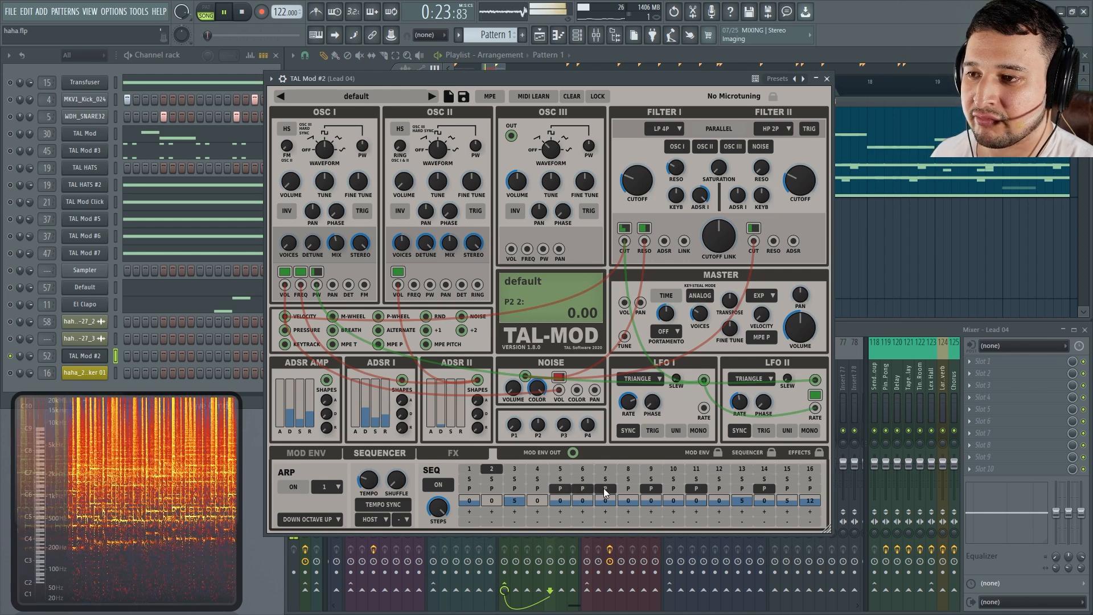
left_click(492, 489)
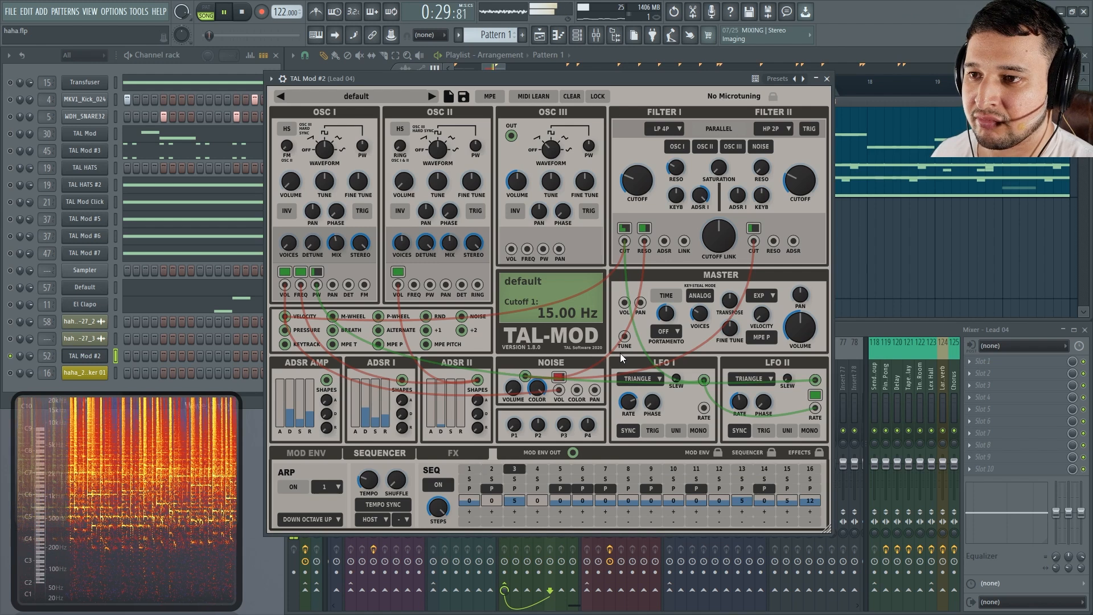
key("space")
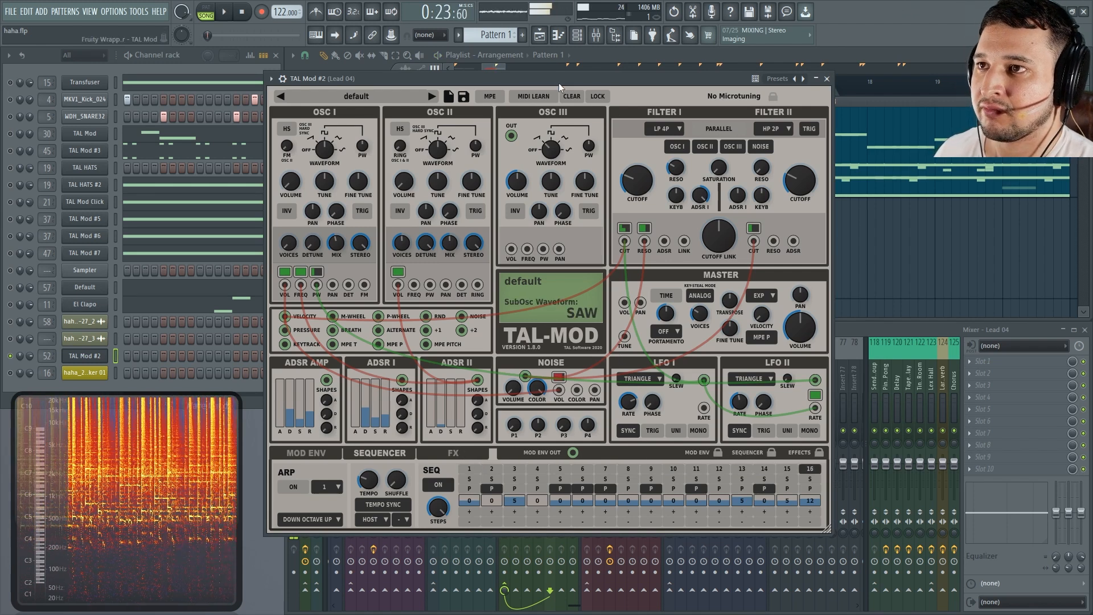
Check the FX section once more, return to the sequencer and replay the lead loop
left_click(450, 454)
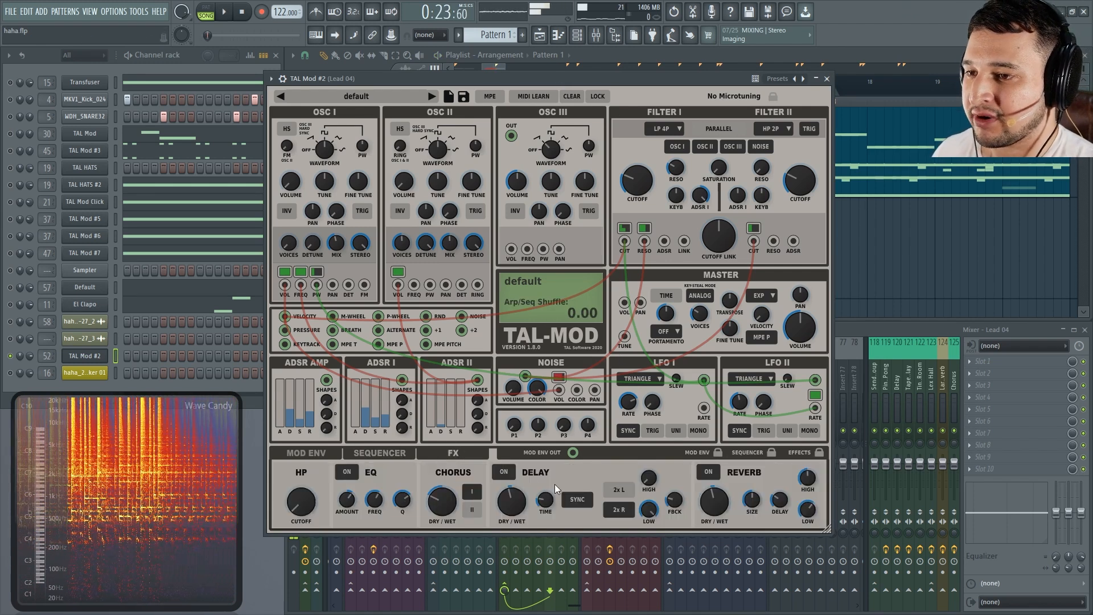
left_click(380, 454)
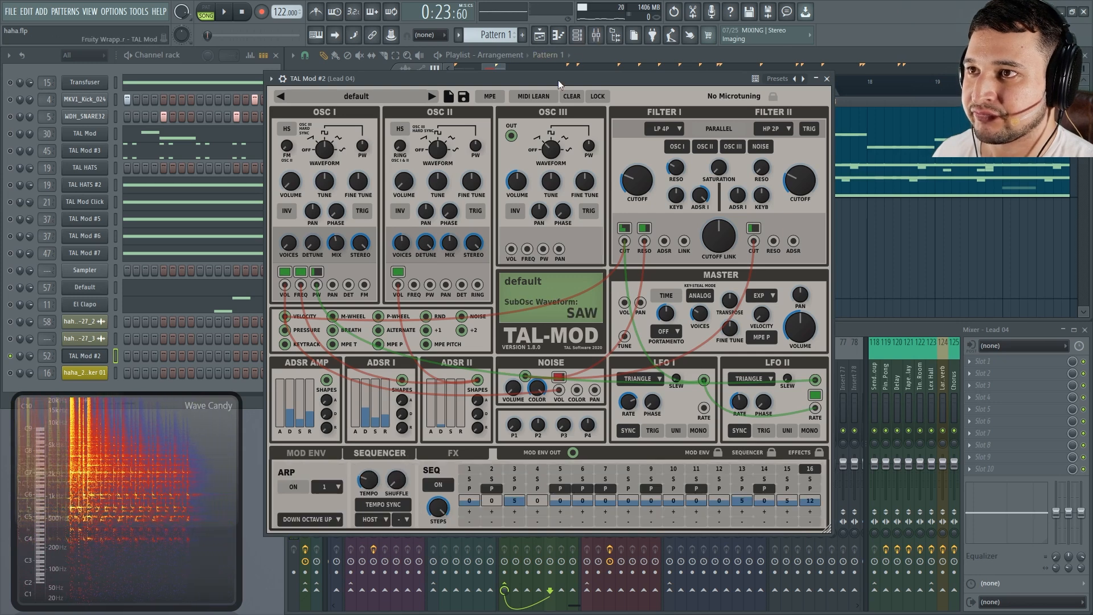
key("space")
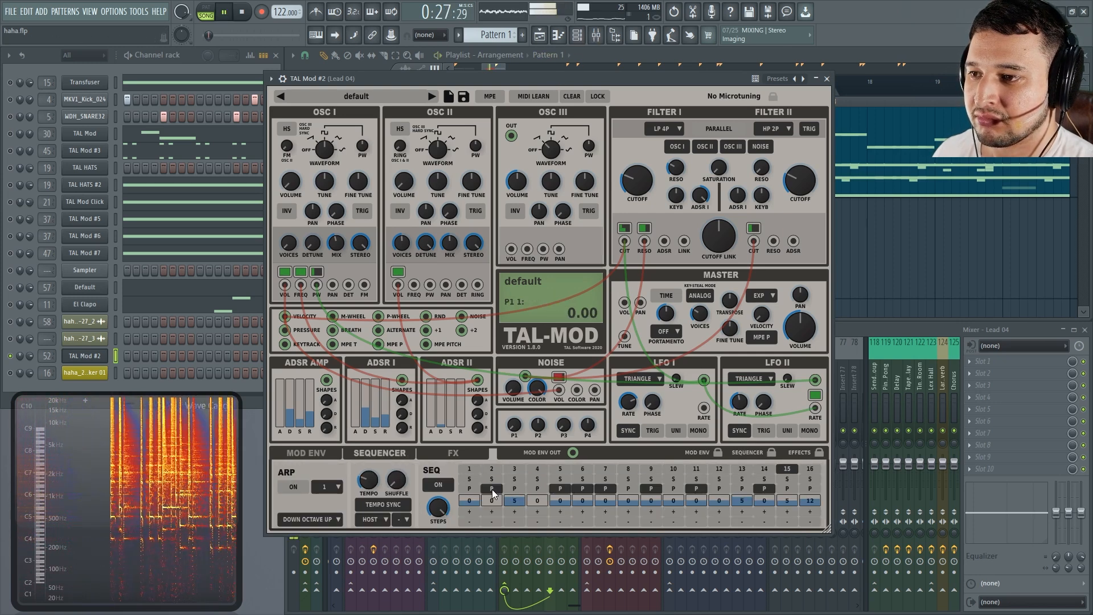
Try the sequence without the P option on steps 5, 6 and 7, and restore it on steps 2, 5, 6 and 7
left_click(560, 488)
left_click(583, 488)
left_click(605, 488)
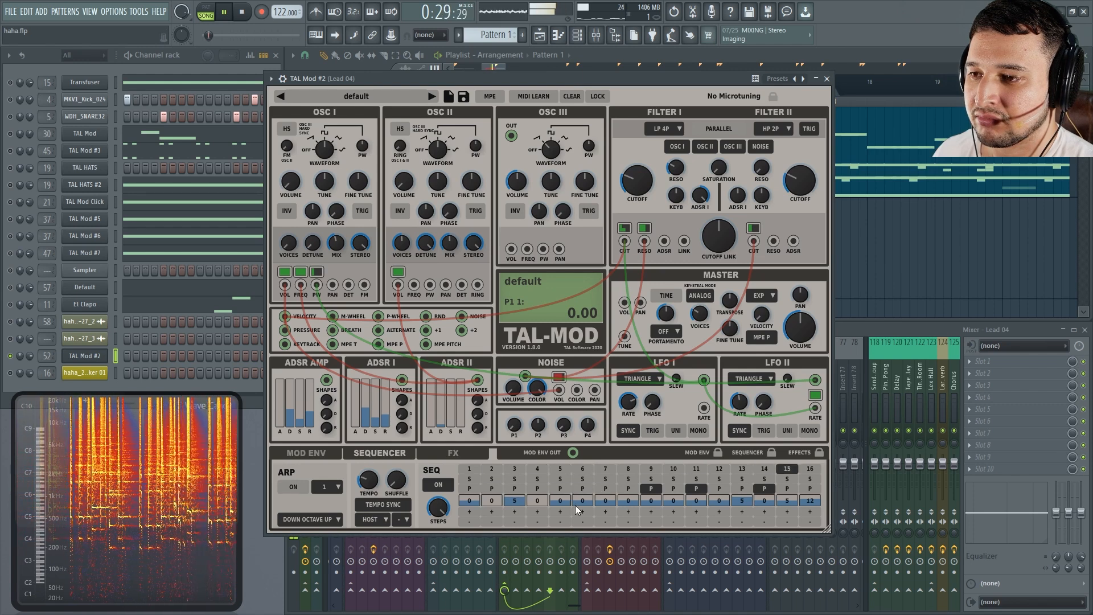
left_click(492, 488)
left_click(560, 489)
left_click(583, 489)
left_click(606, 488)
Try other P option combinations on sequencer steps 5, 7 and 8, ending with it on for 5 and 7 and off for 8
left_click(564, 490)
left_click(610, 489)
left_click(605, 488)
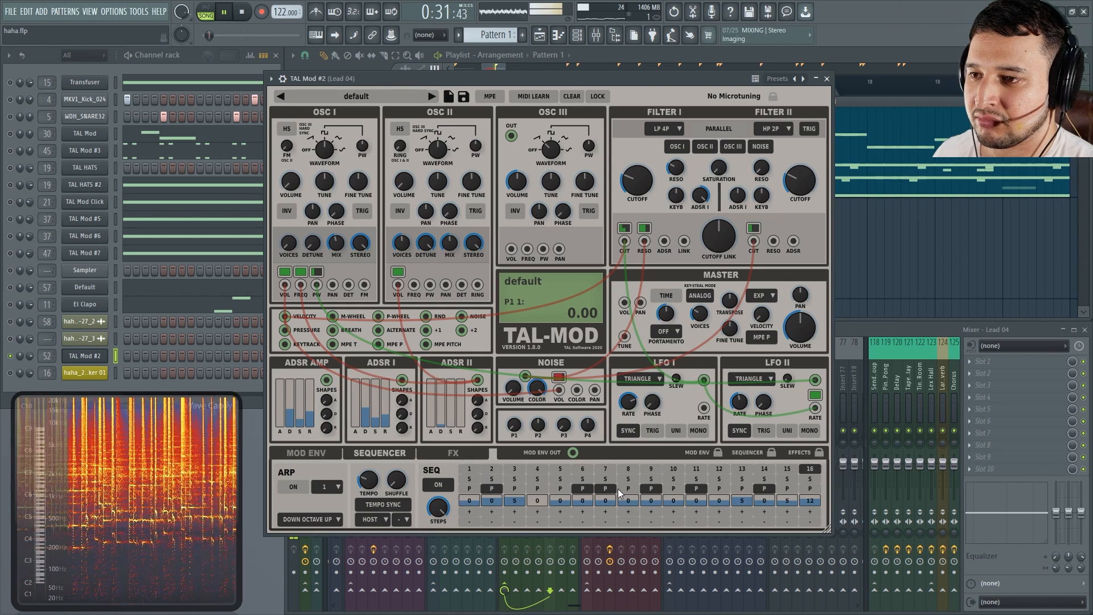
left_click(626, 488)
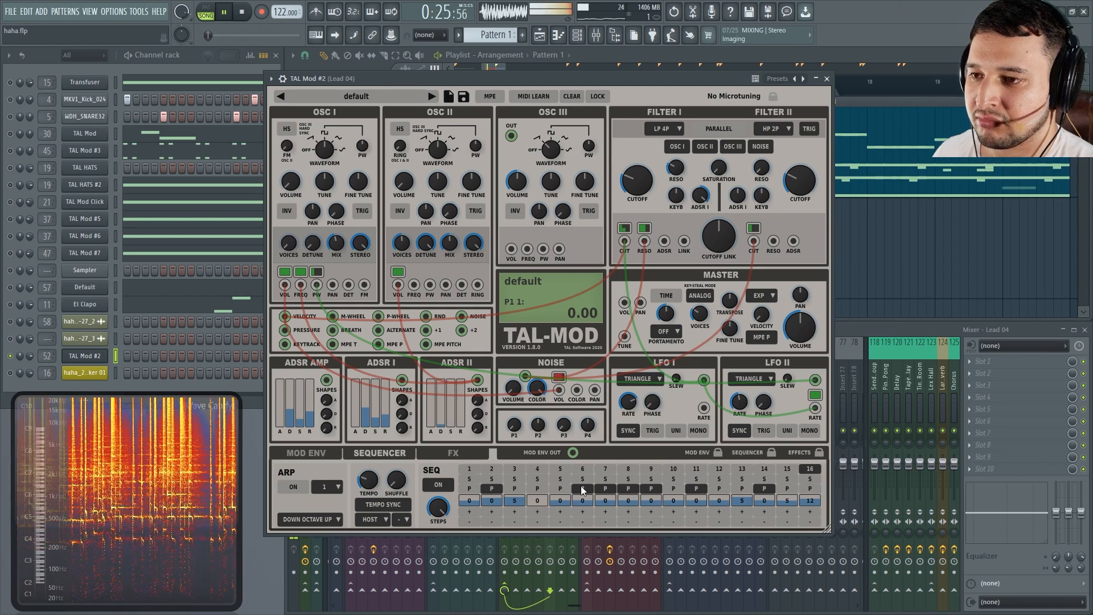
left_click(561, 489)
left_click(629, 489)
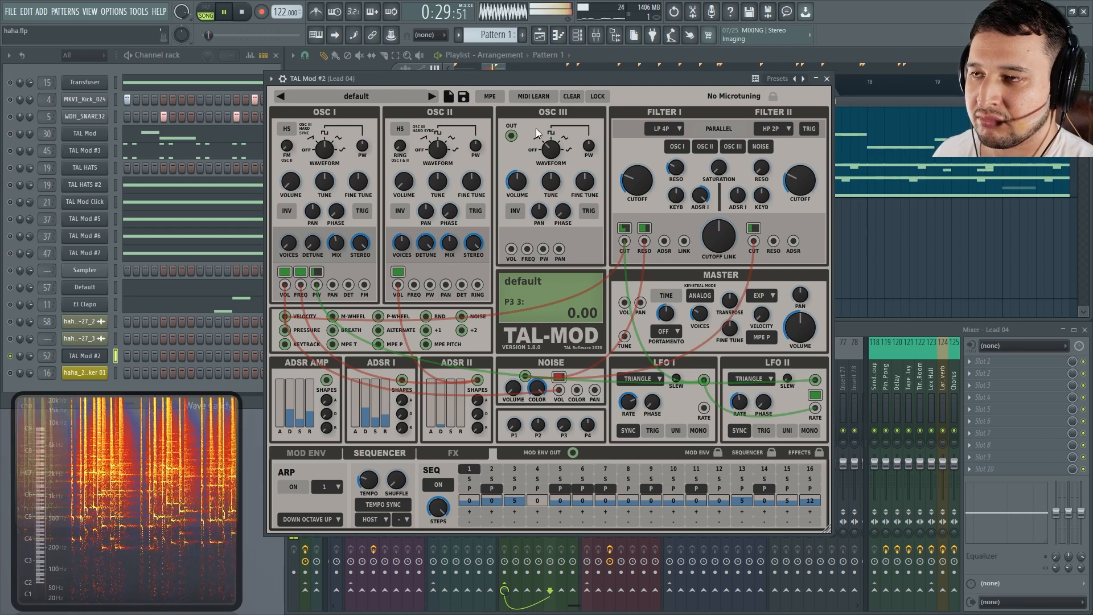
Stop the playback, replay the lead loop to hear the sequence, and stop it again
key("space")
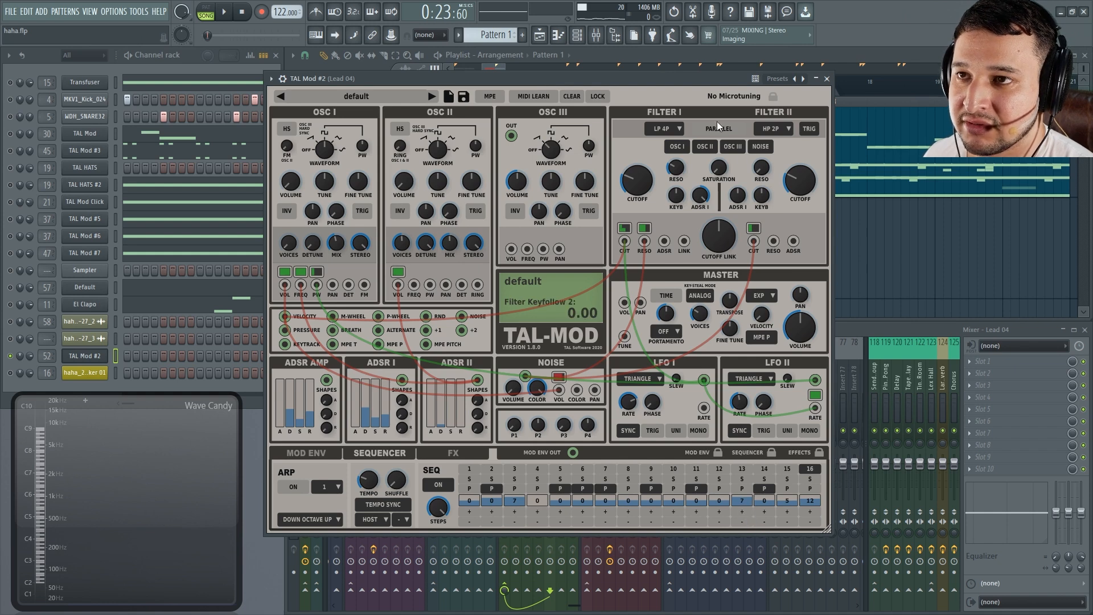
key("space")
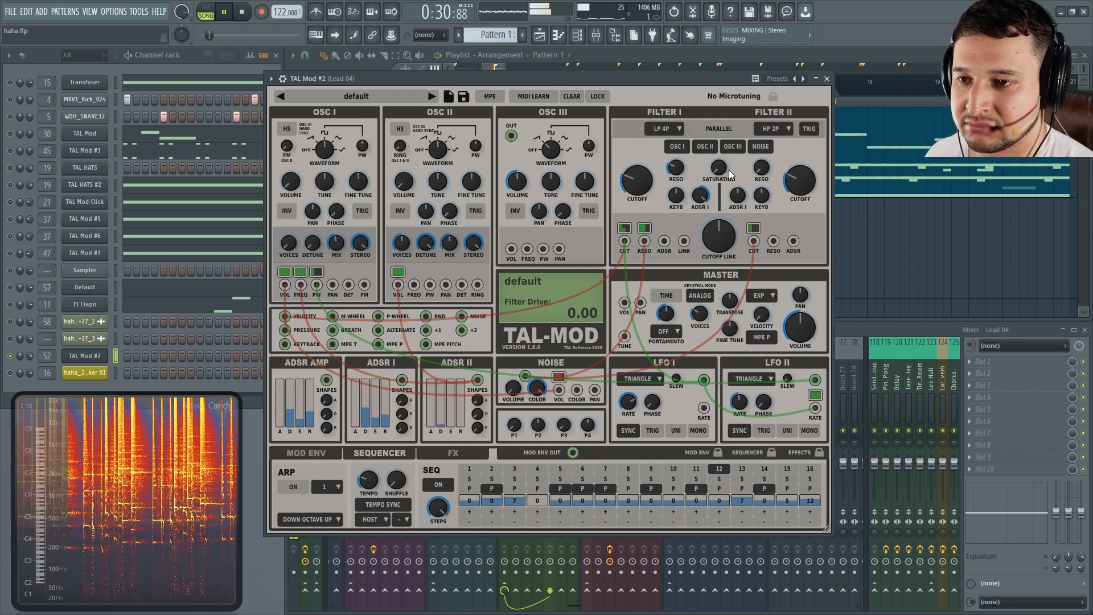
key("space")
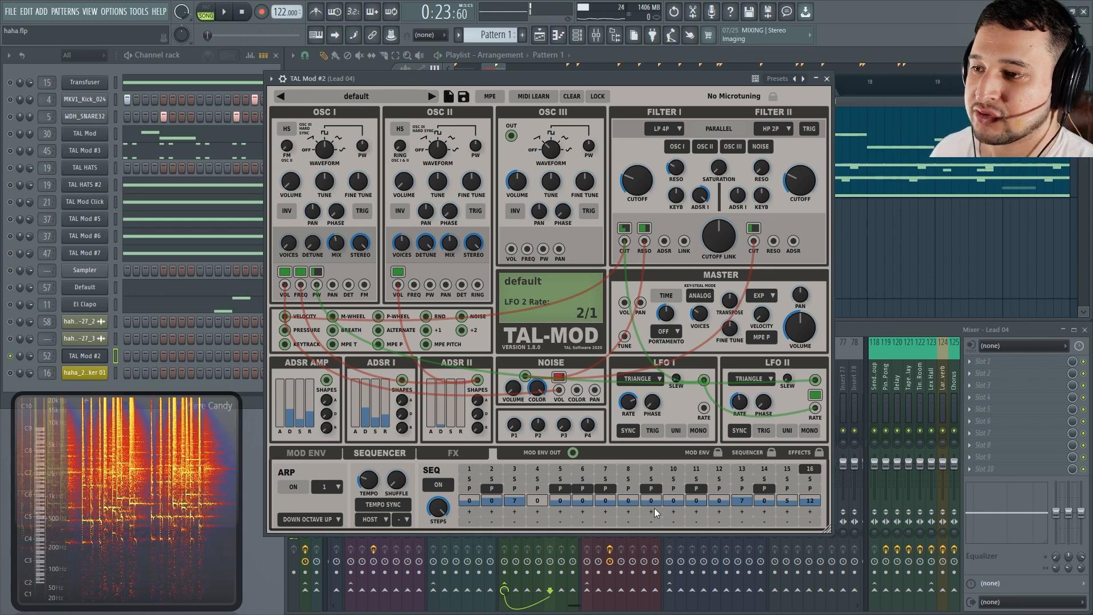
Remove the Noise Col link from Filter I's resonance and try a mod envelope link there at about 0.11 before removing it
left_click_drag(573, 453, 646, 240)
left_click(648, 227)
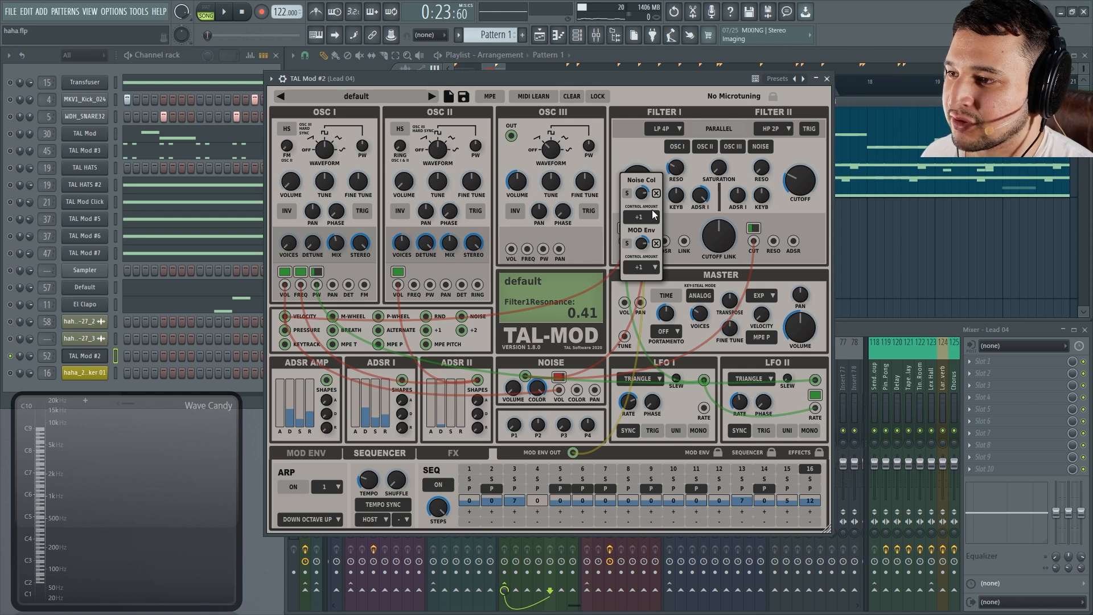
left_click(656, 194)
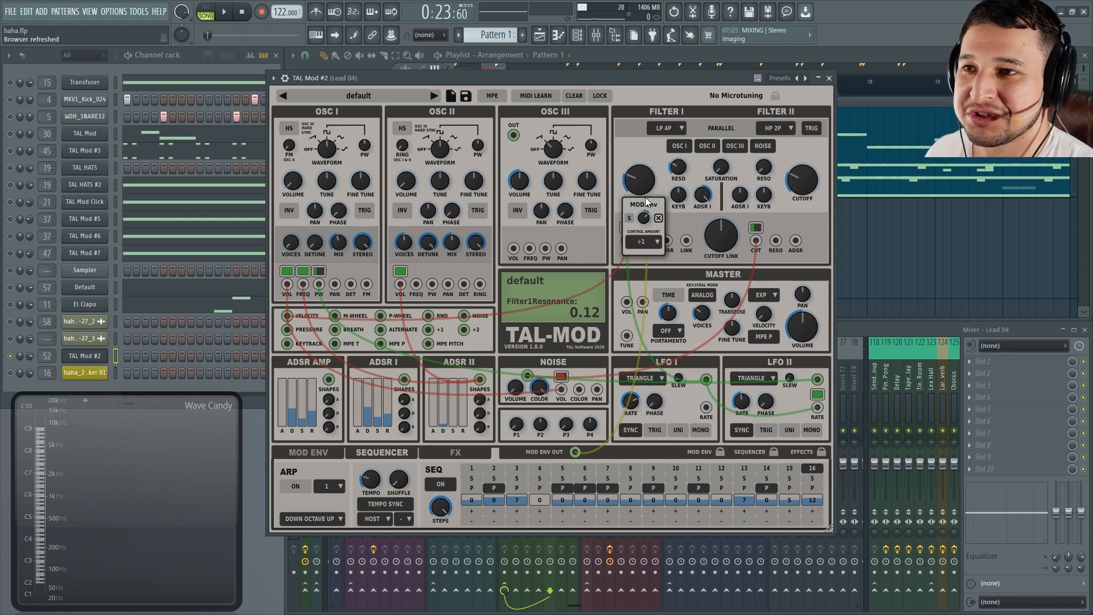
left_click_drag(645, 223, 646, 225)
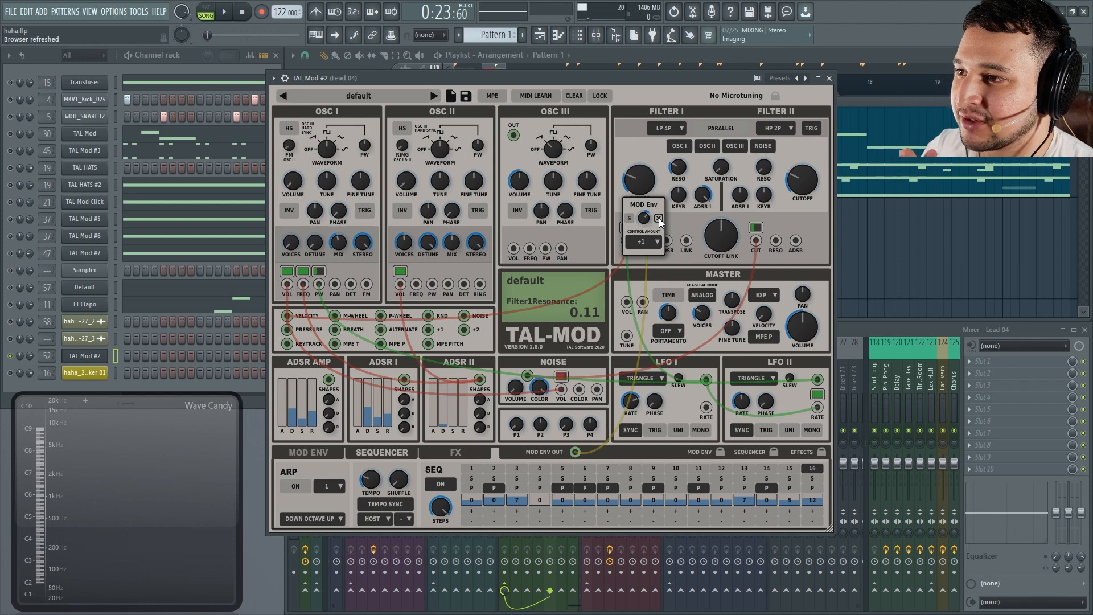
left_click(658, 217)
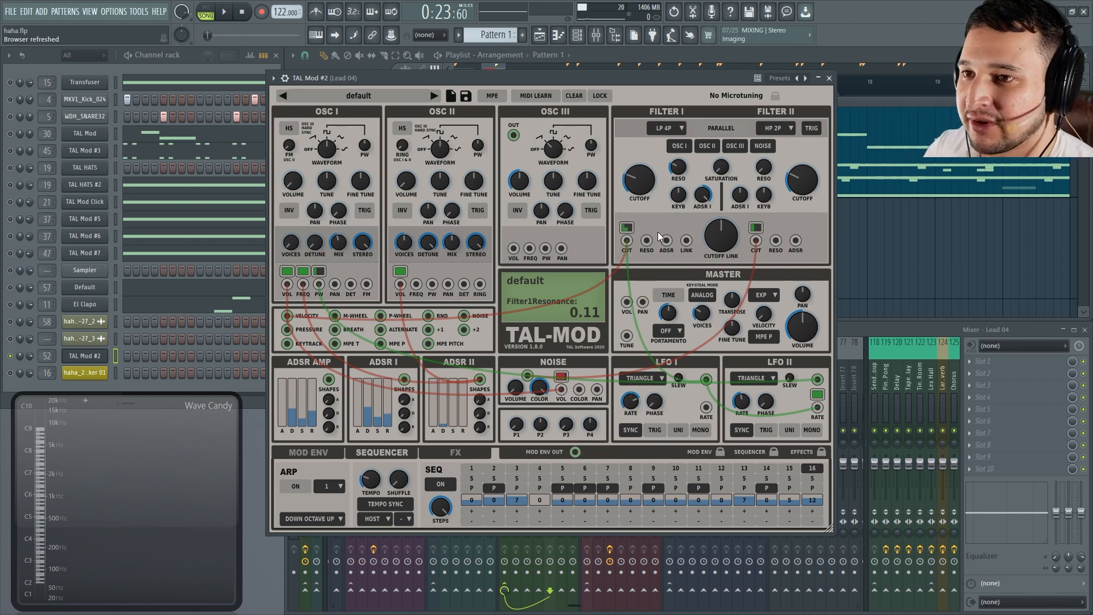
Move the TAL Mod #2 window slightly lower and replay the lead loop
mouse_move(650, 85)
left_mouse_down()
mouse_move(650, 199)
mouse_move(638, 99)
left_mouse_up()
key("space")
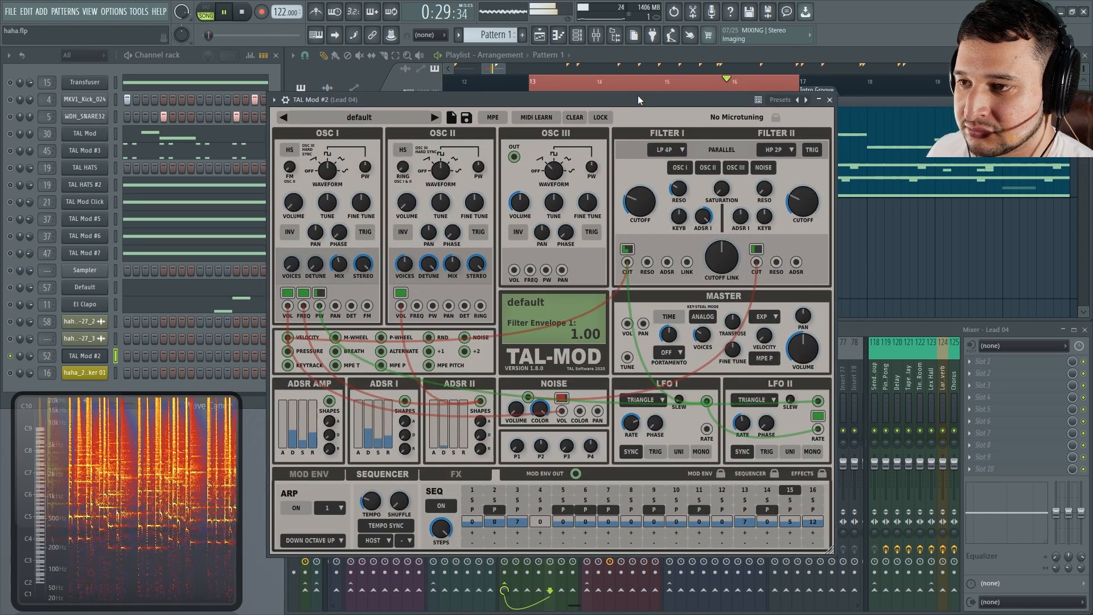
left_click_drag(638, 100, 640, 101)
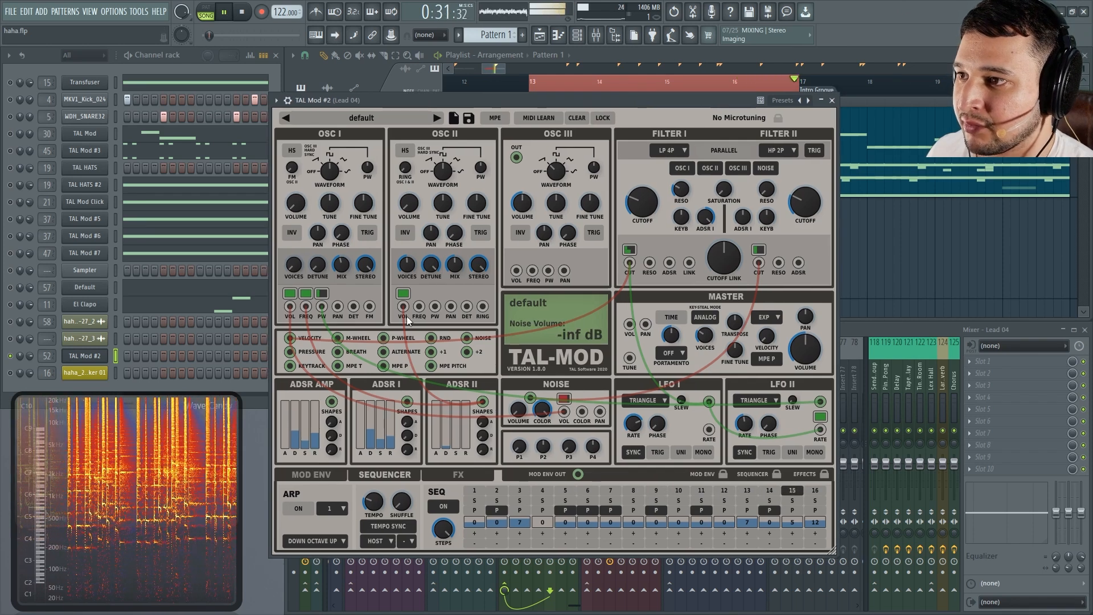
key("space")
Patch Velocity to Filter I's resonance with an amount of about -0.21 while auditioning the lead loop
left_click_drag(293, 341, 650, 262)
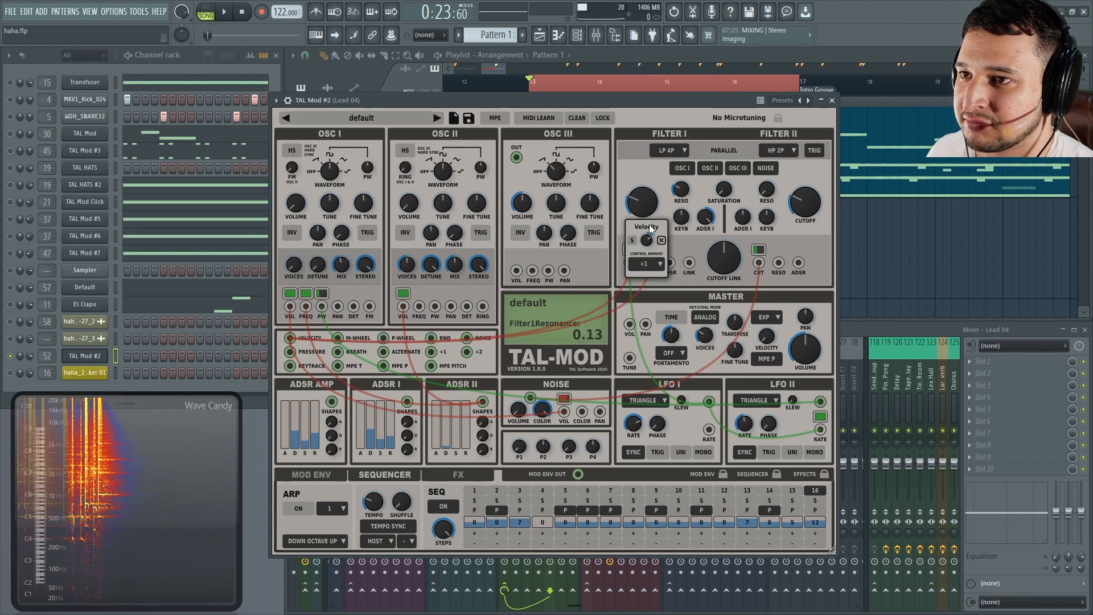
key("space")
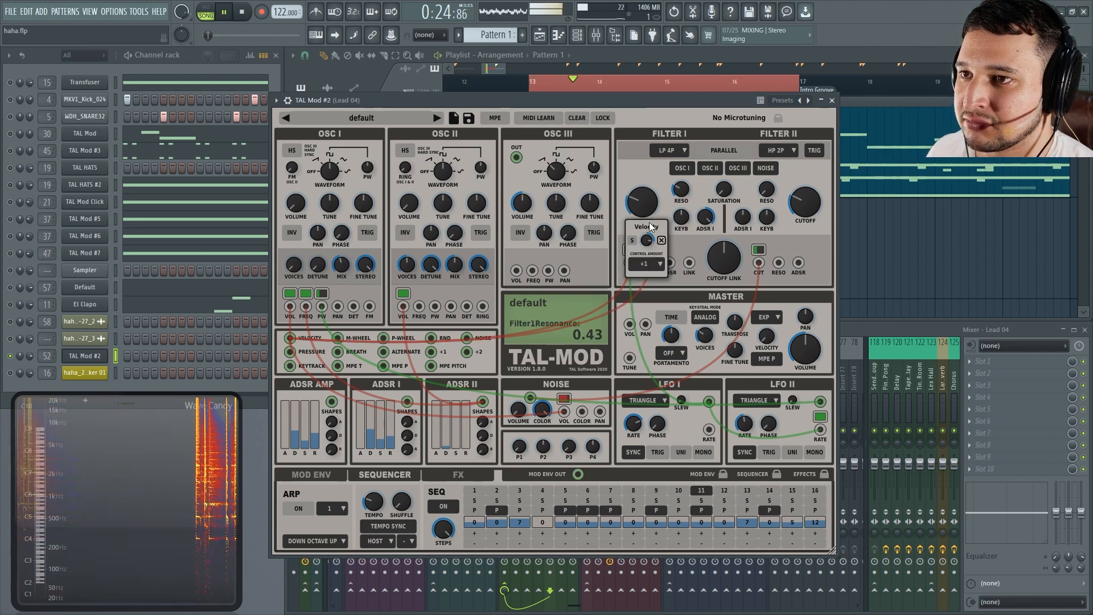
left_click_drag(650, 225, 660, 280)
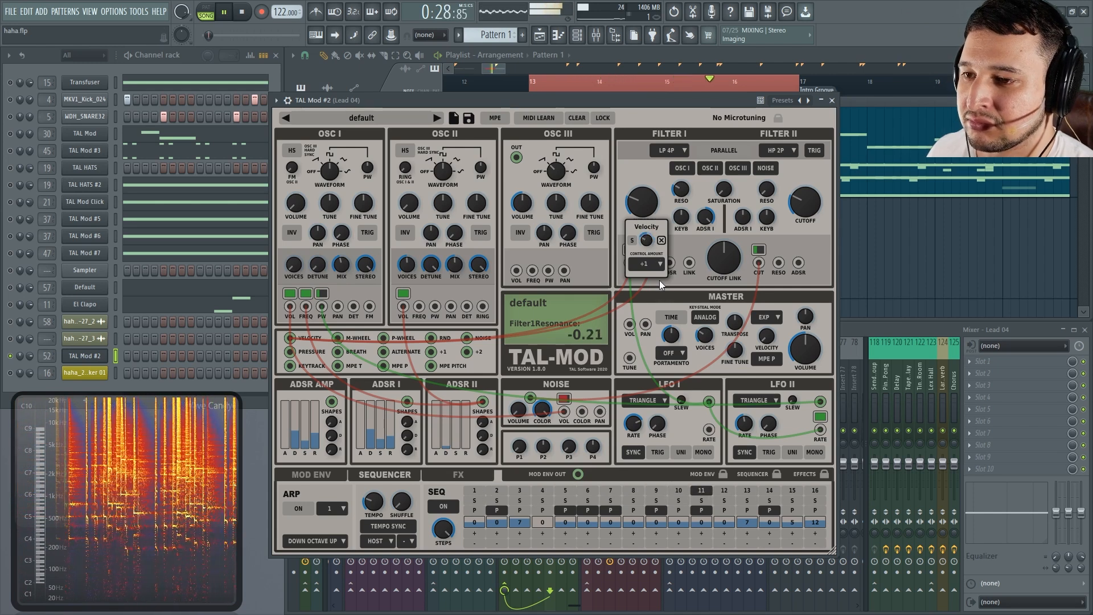
key("space")
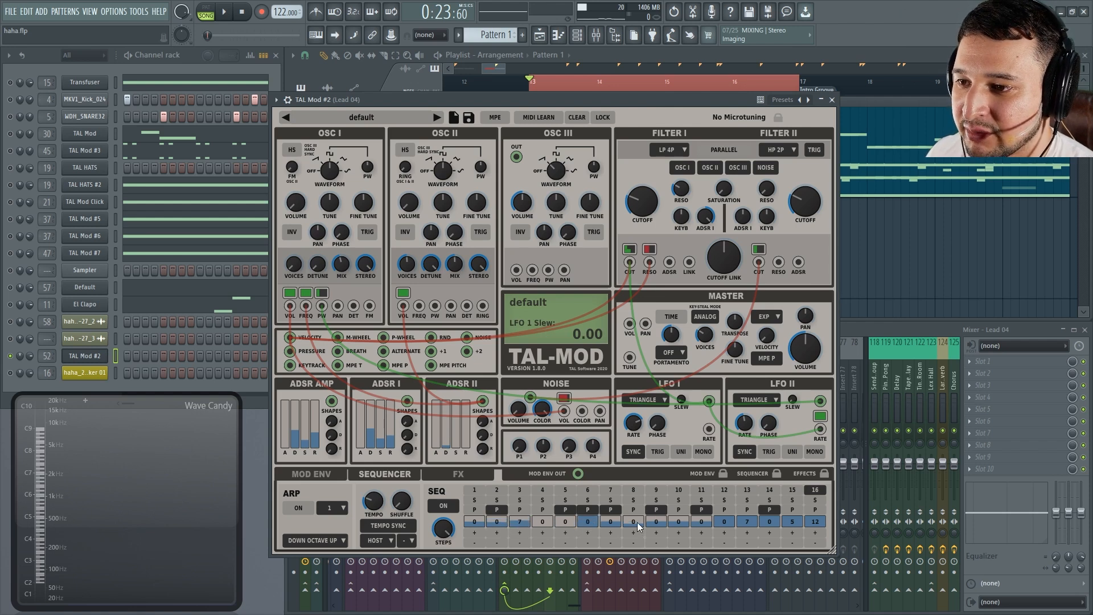
Raise the velocity level of sequencer step 4 while the lead loop plays, and stop the playback
key("space")
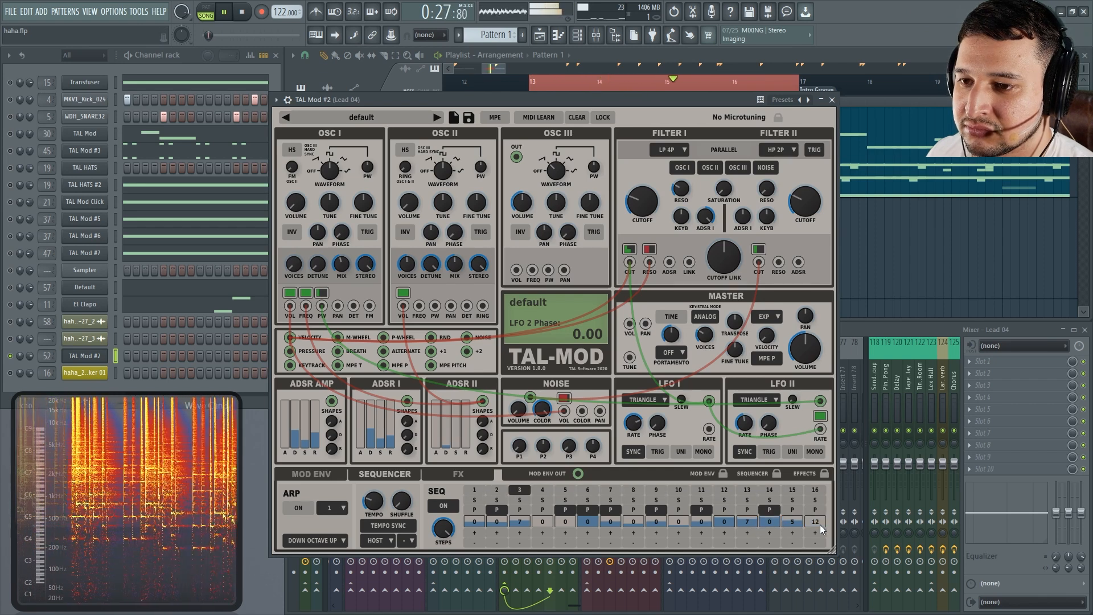
left_click(545, 523)
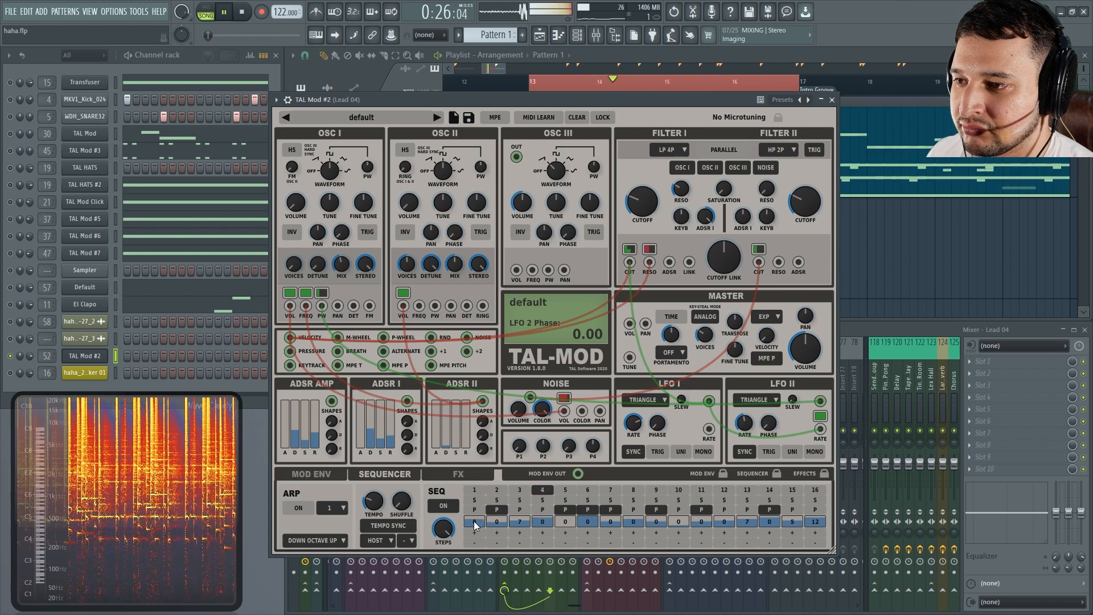
key("space")
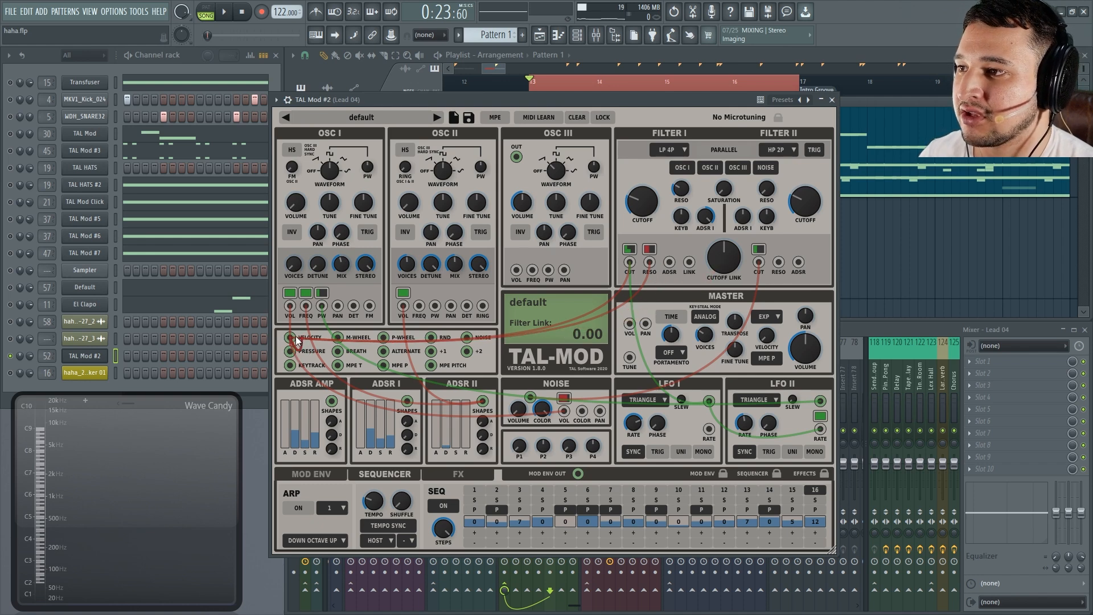
mouse_move(631, 259)
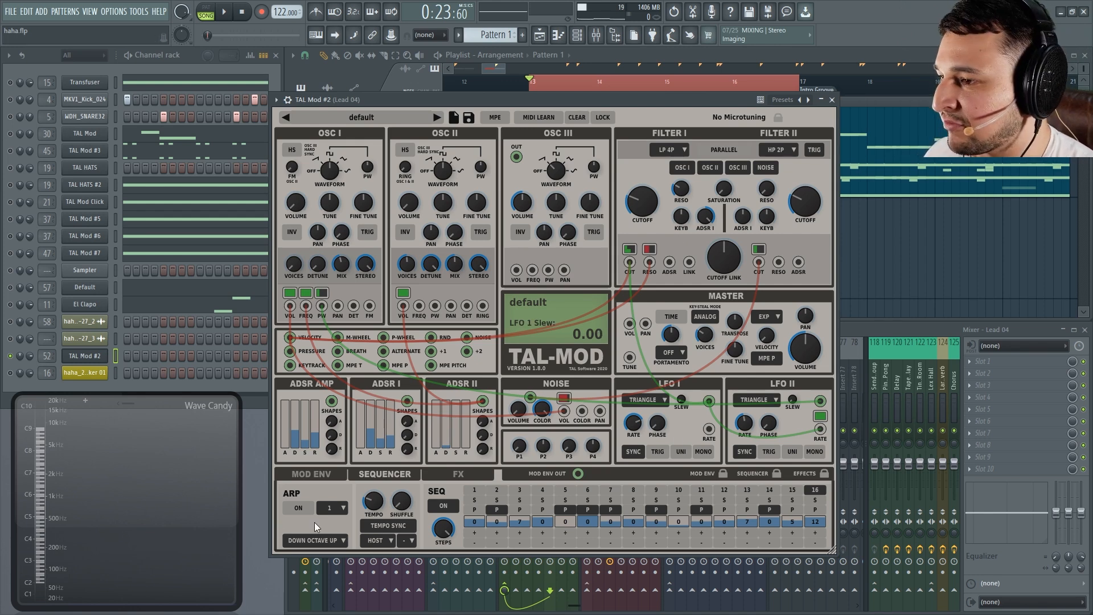
Try the arpeggiator switch and the Arp/Seq tempo on the playing lead, leaving the arpeggiator off and the tempo at 1/16
left_click(300, 509)
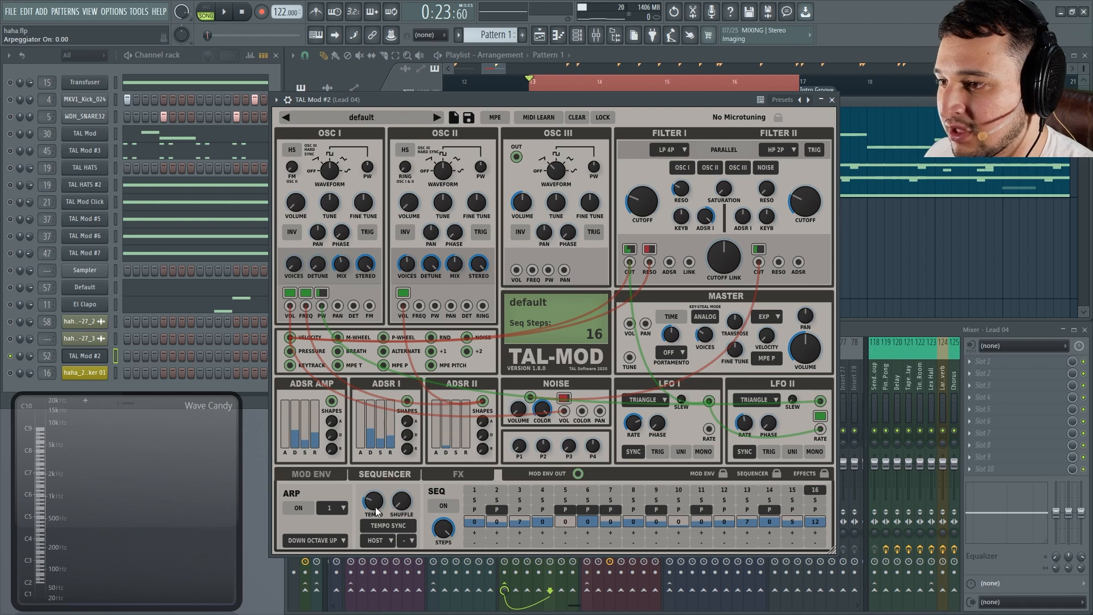
key("space")
left_click_drag(377, 514, 380, 514)
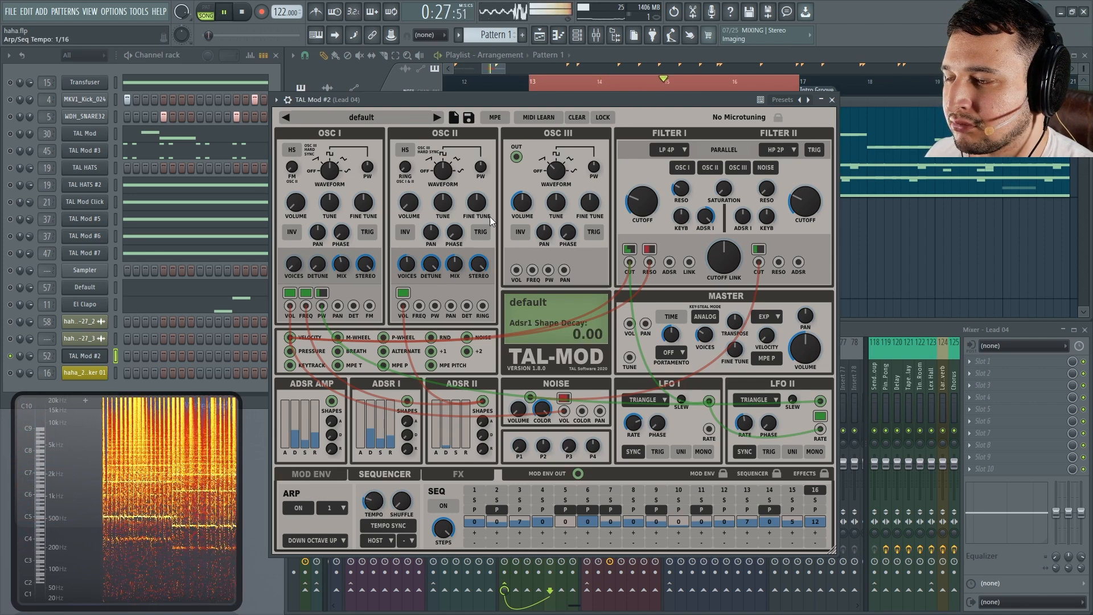
key("space")
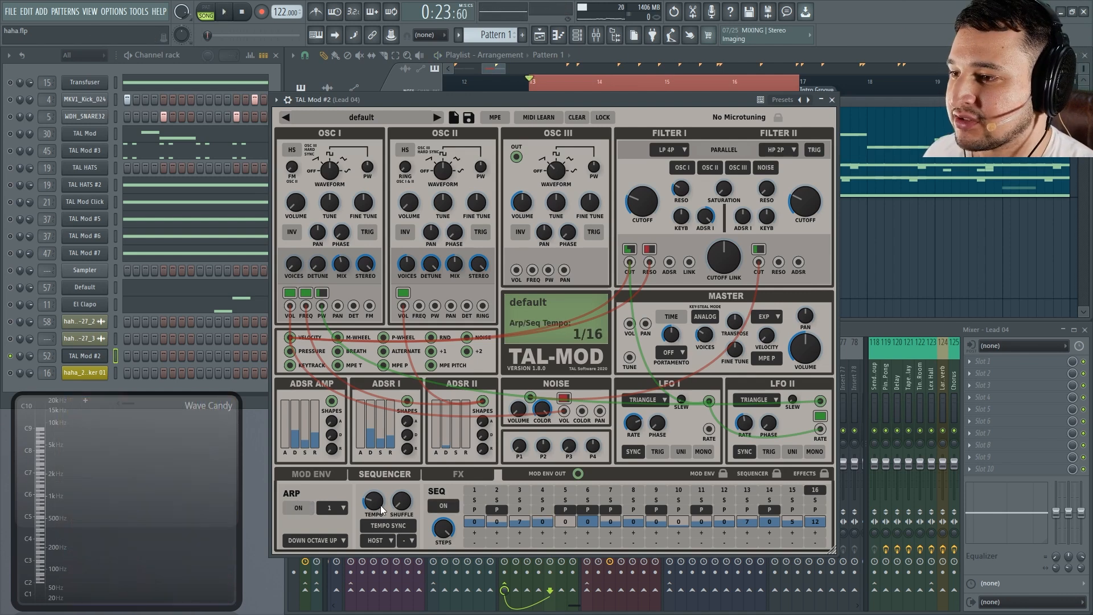
Try different Arp/Seq shuffle amounts while the lead loop plays and return the shuffle to 0.00
key("space")
left_click_drag(401, 502, 405, 528)
key("space")
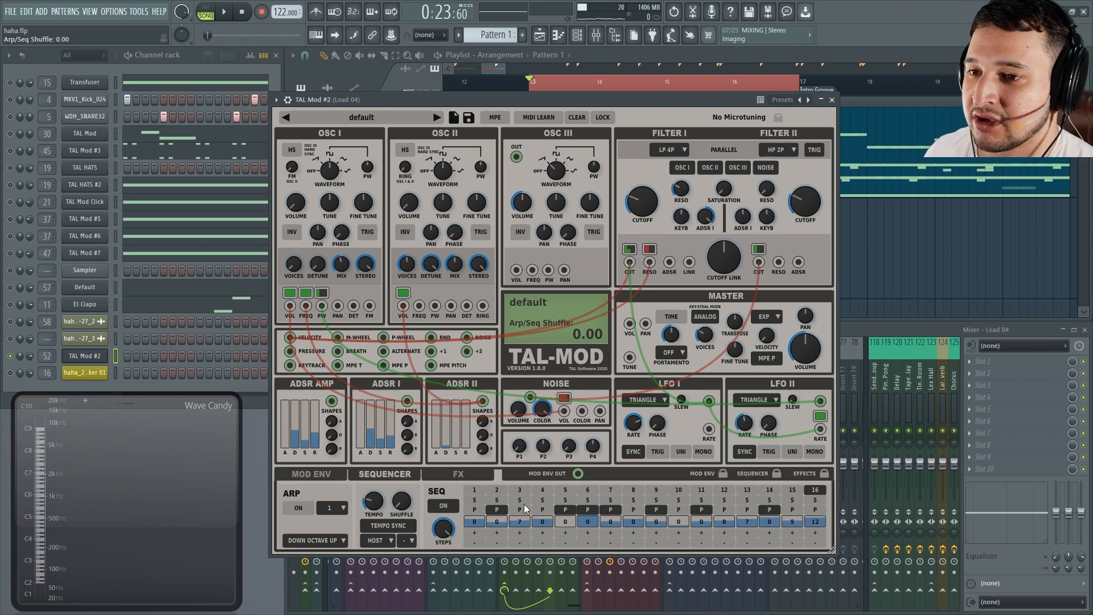
Examine the options for sequencer step 16, including the Random Pattern Generator choices, and leave them unused
right_click(819, 493)
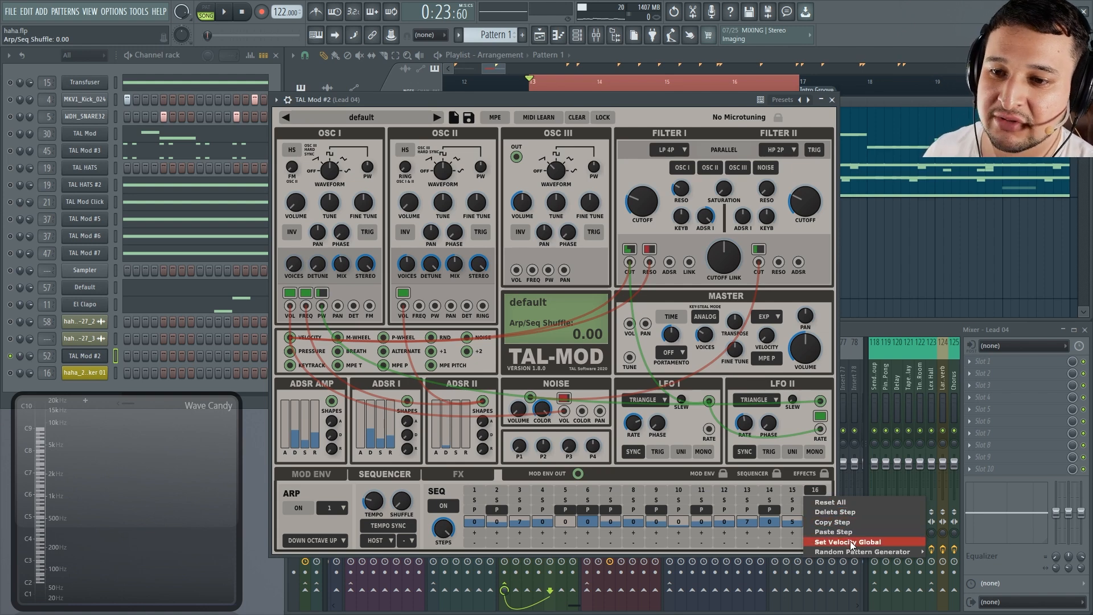
mouse_move(856, 555)
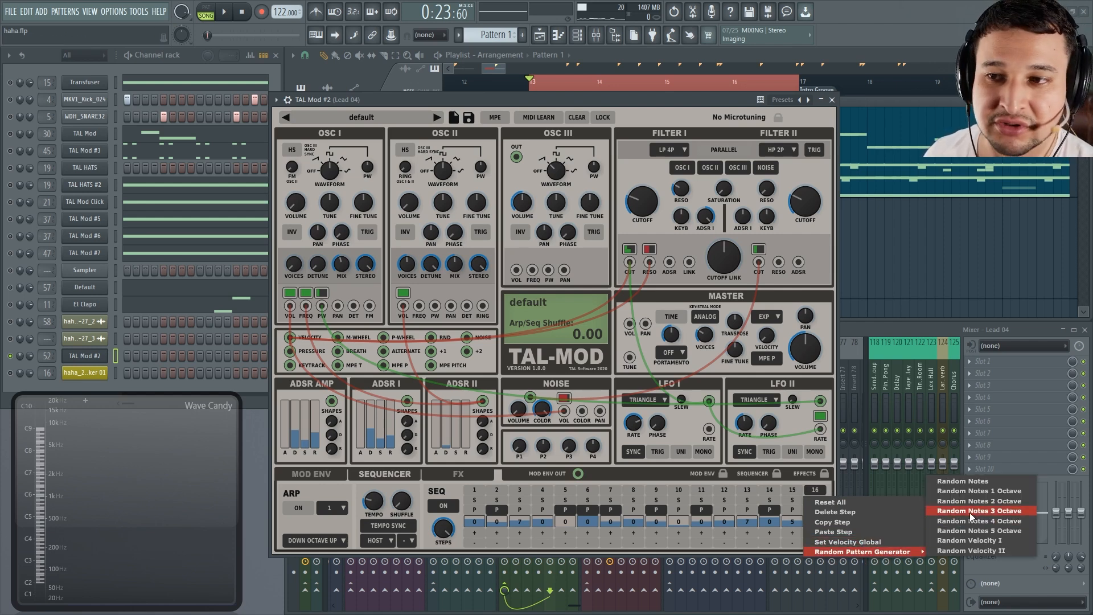
left_click(634, 484)
Show the mod envelope section and remove the Velocity links from Filter I's cutoff and resonance
left_click(311, 474)
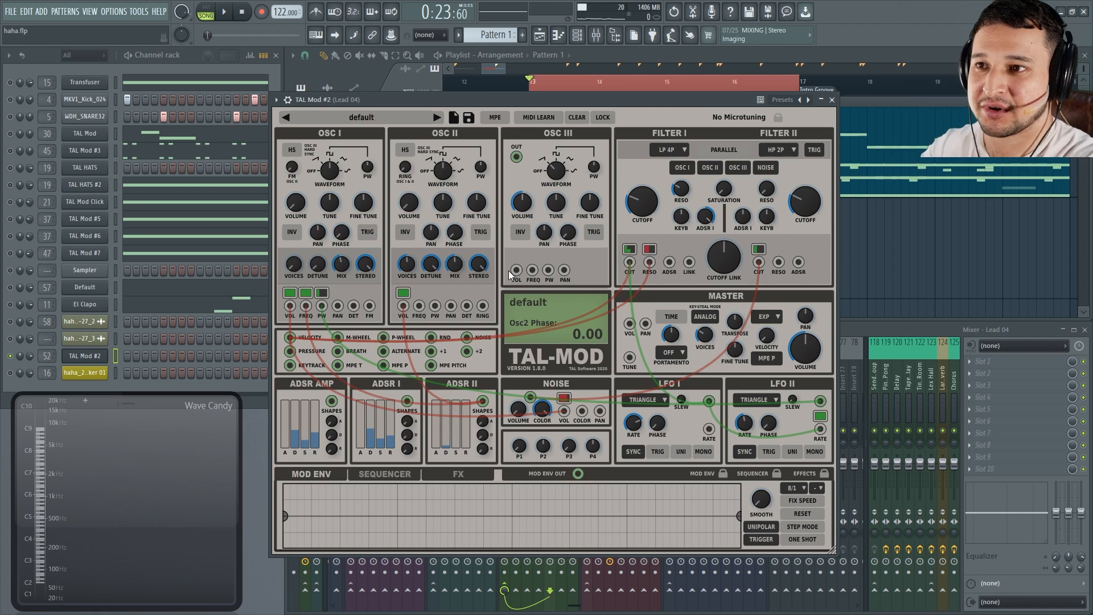
left_click(630, 262)
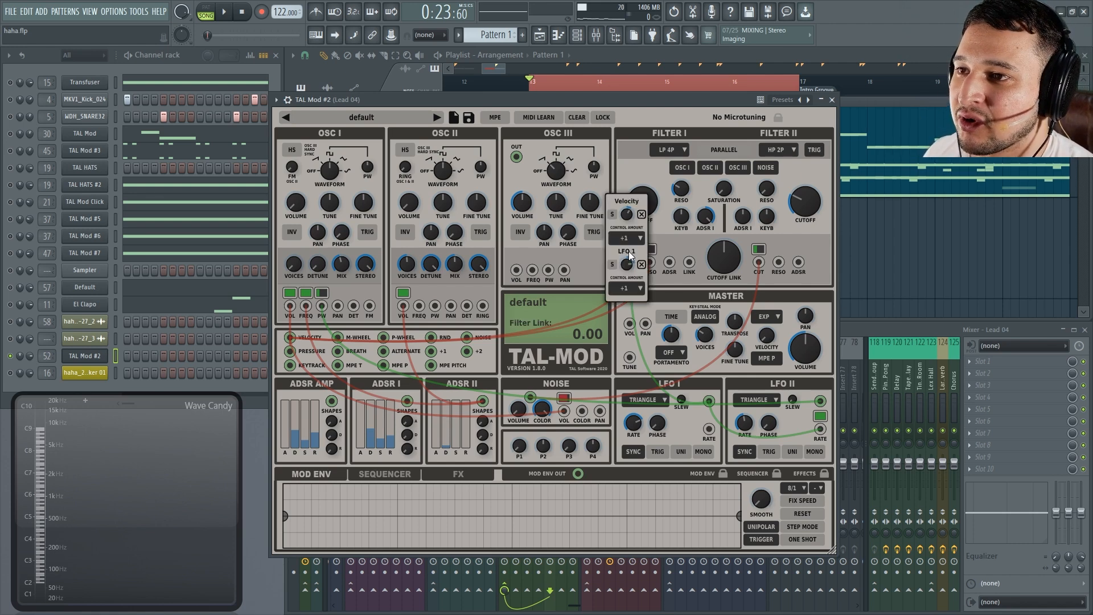
left_click(642, 215)
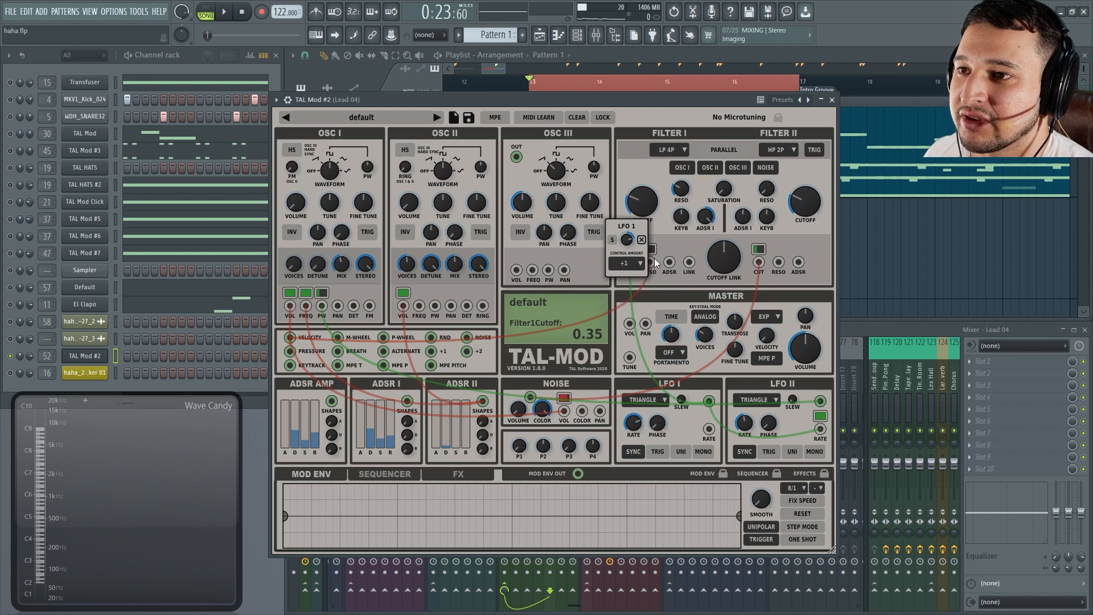
left_click(650, 248)
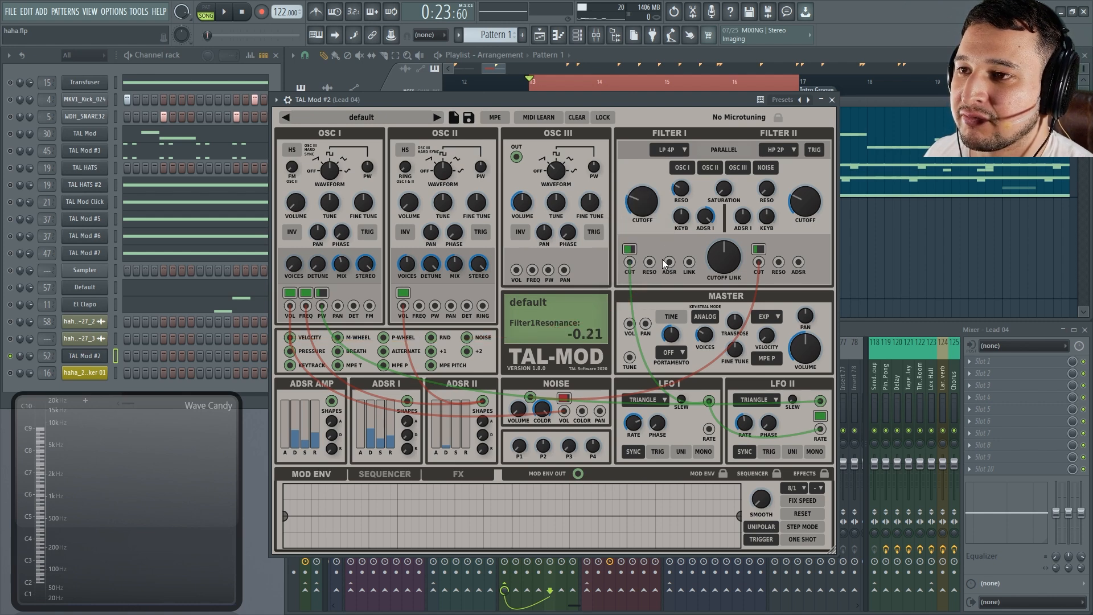
Replay the lead loop without the filter links and remove the Velocity link from OSC I's volume
key("space")
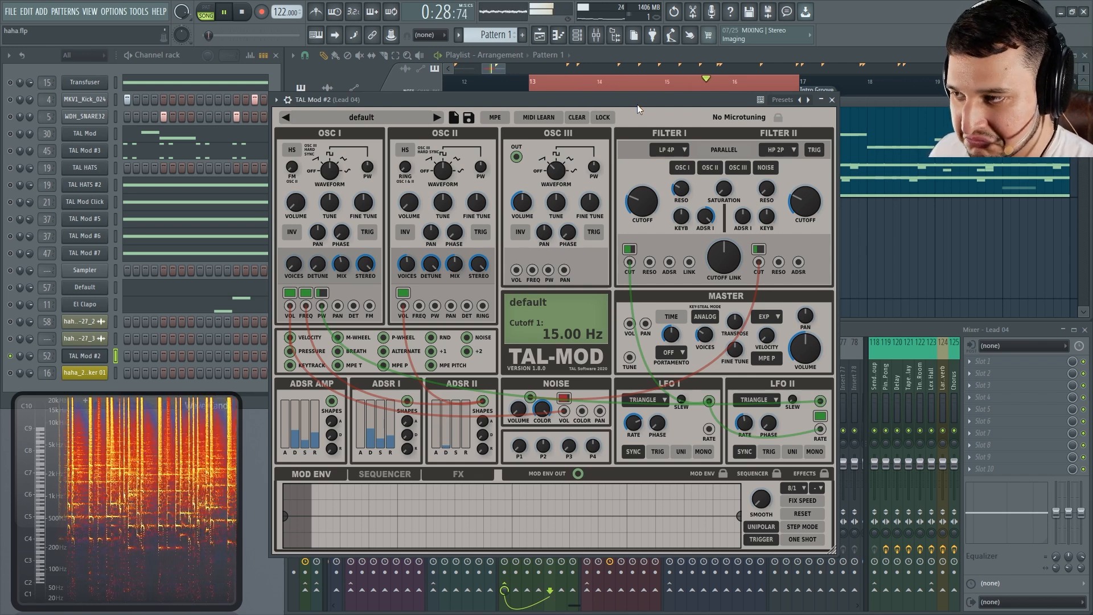
key("space")
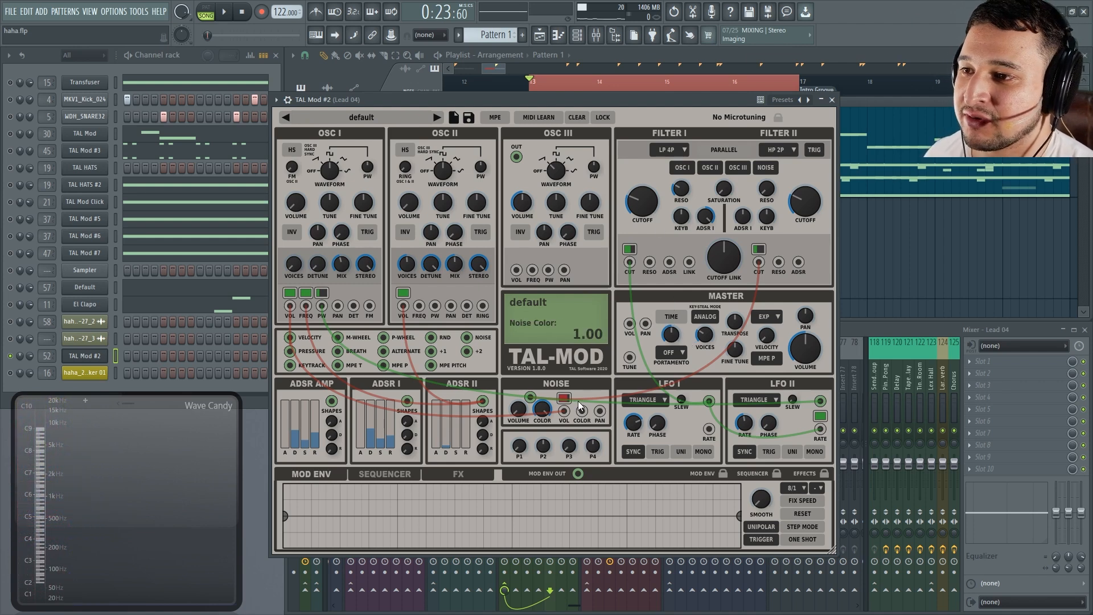
mouse_move(295, 296)
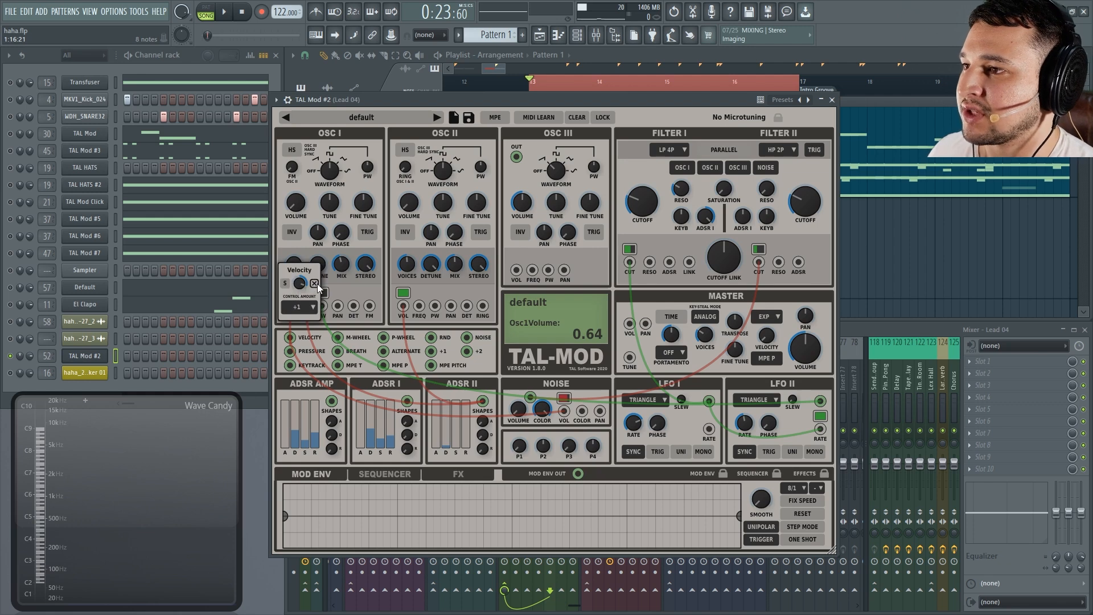
left_click(314, 283)
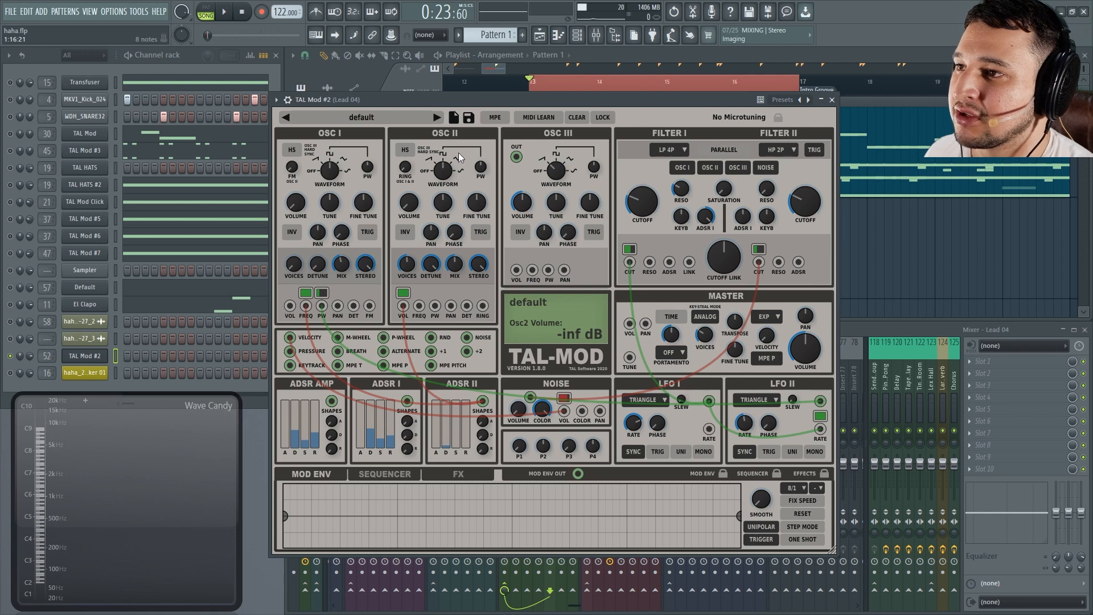
Audition the lead loop several times while checking OSC I's volume and OSC II's settings
key("space")
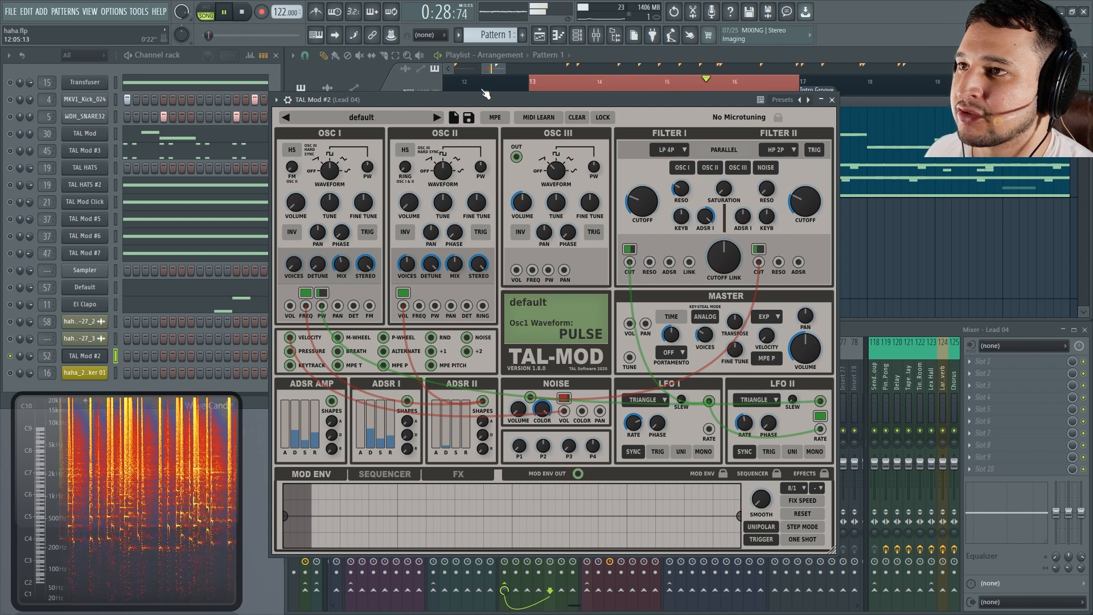
key("space")
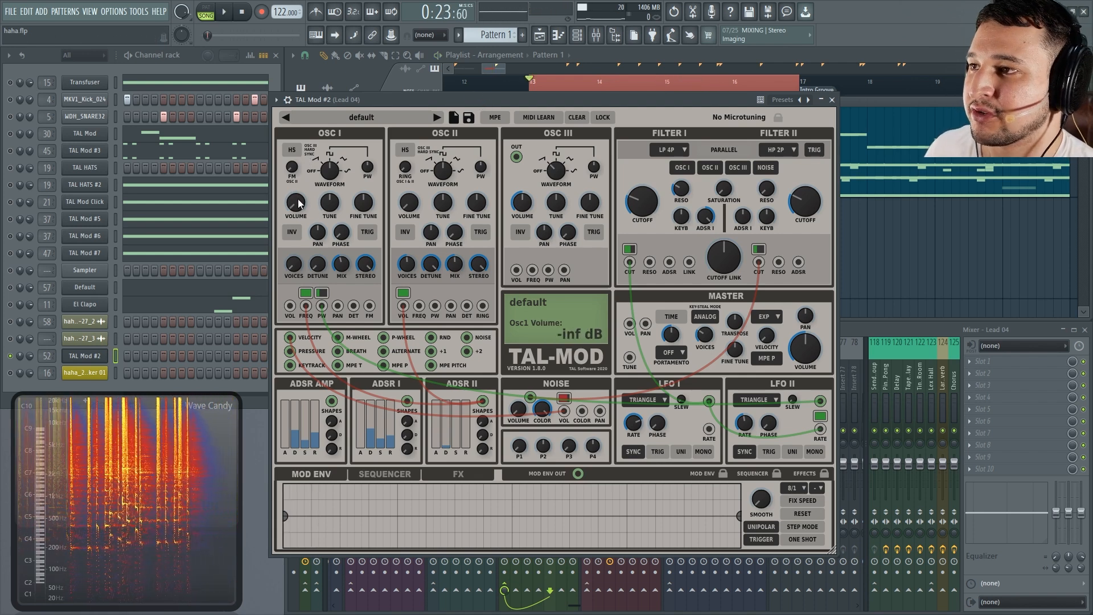
key("space")
left_click_drag(297, 200, 338, 292)
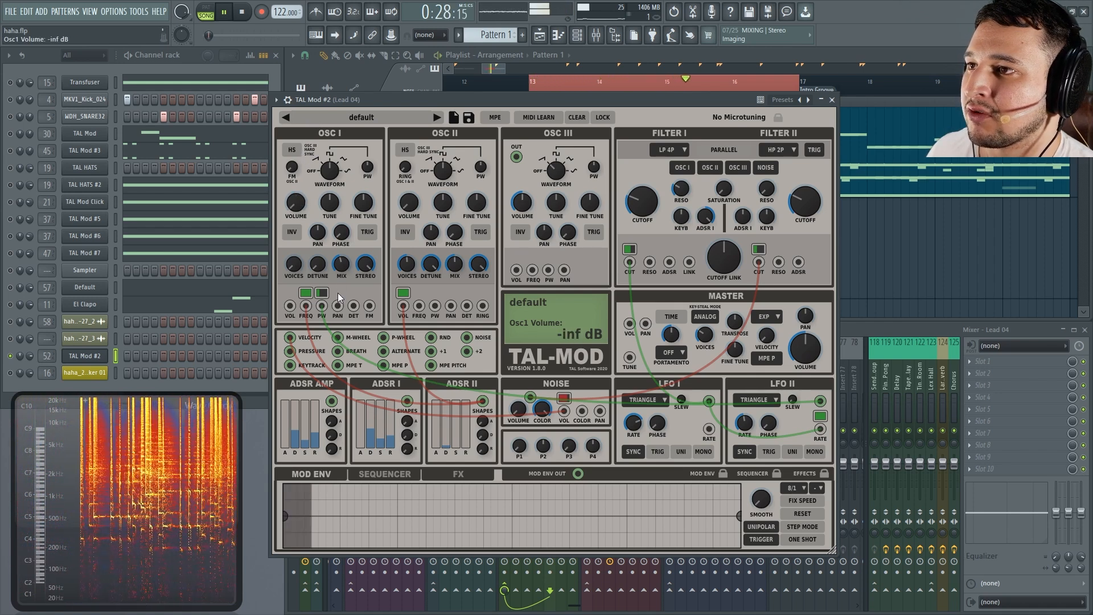
left_click(442, 171)
key("space")
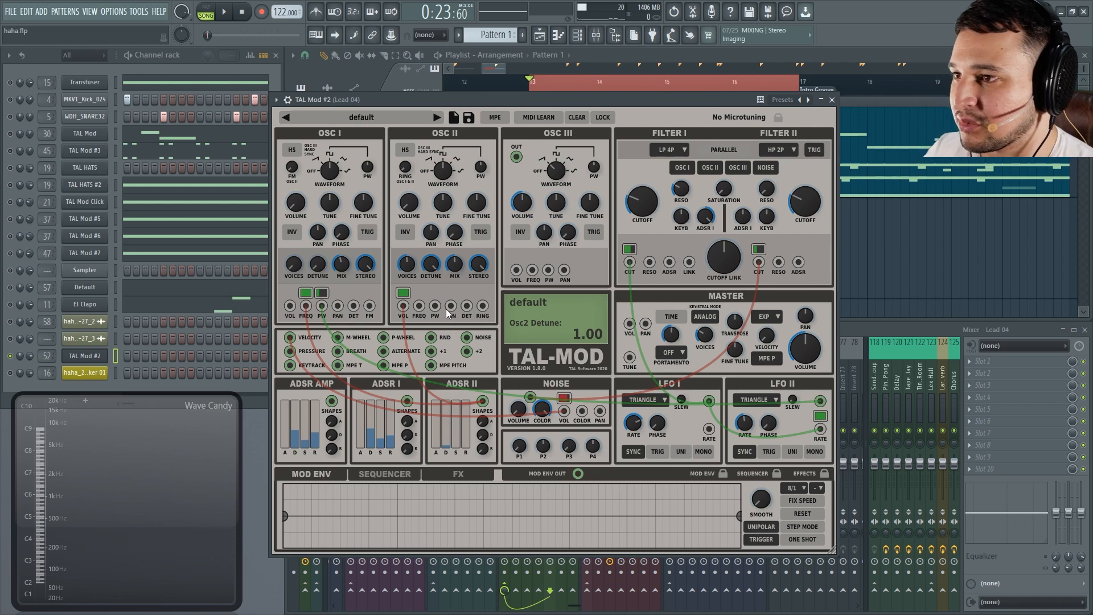
key("space")
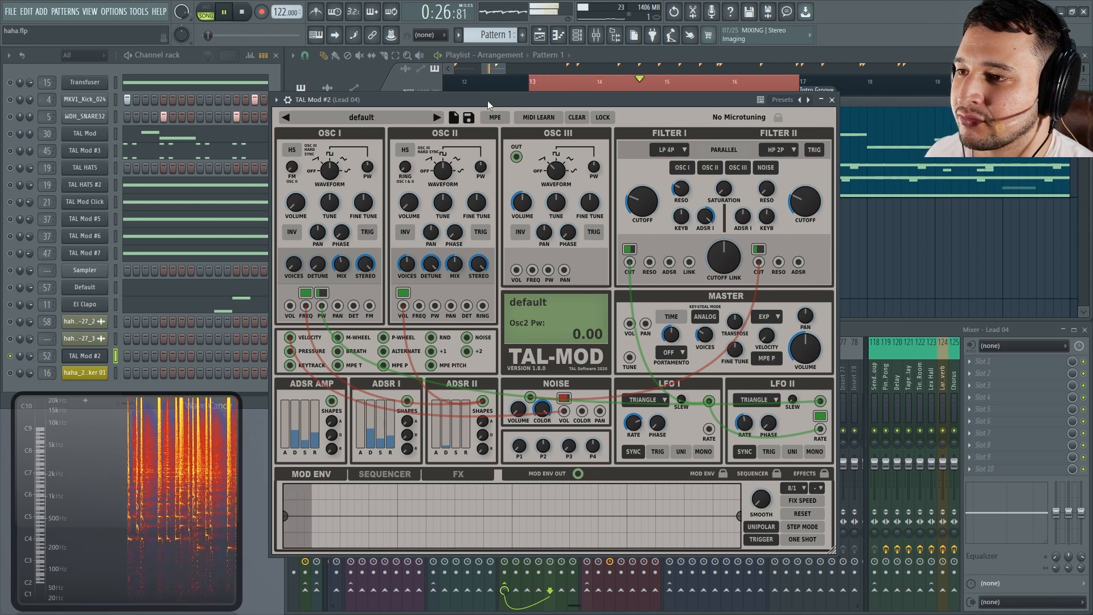
key("space")
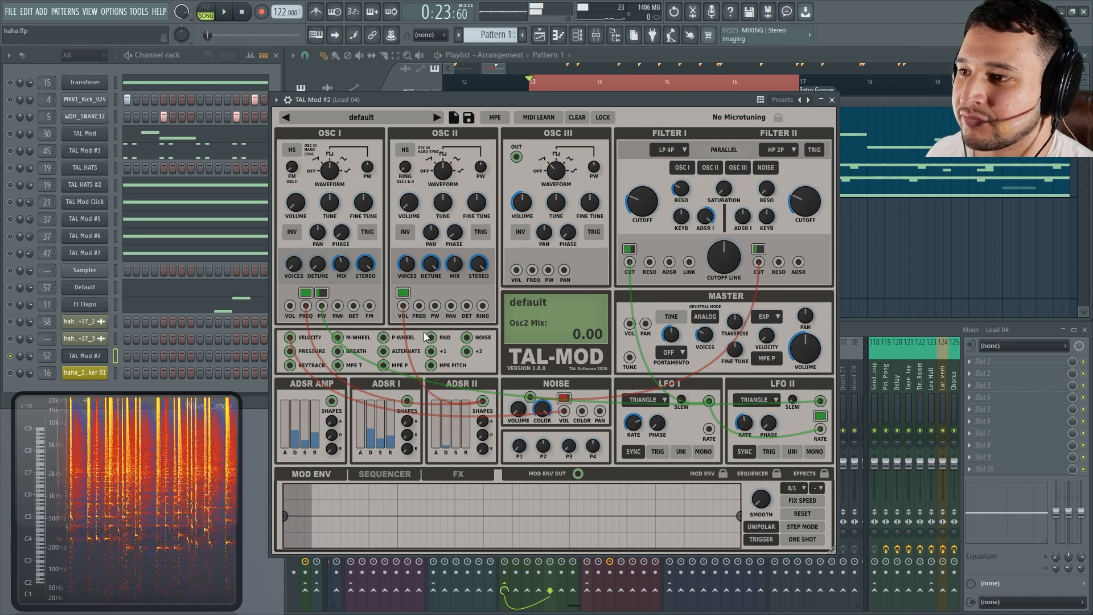
Inspect the ADSR 2 link on OSC I's frequency and close its amount settings
left_click_drag(305, 307, 344, 363)
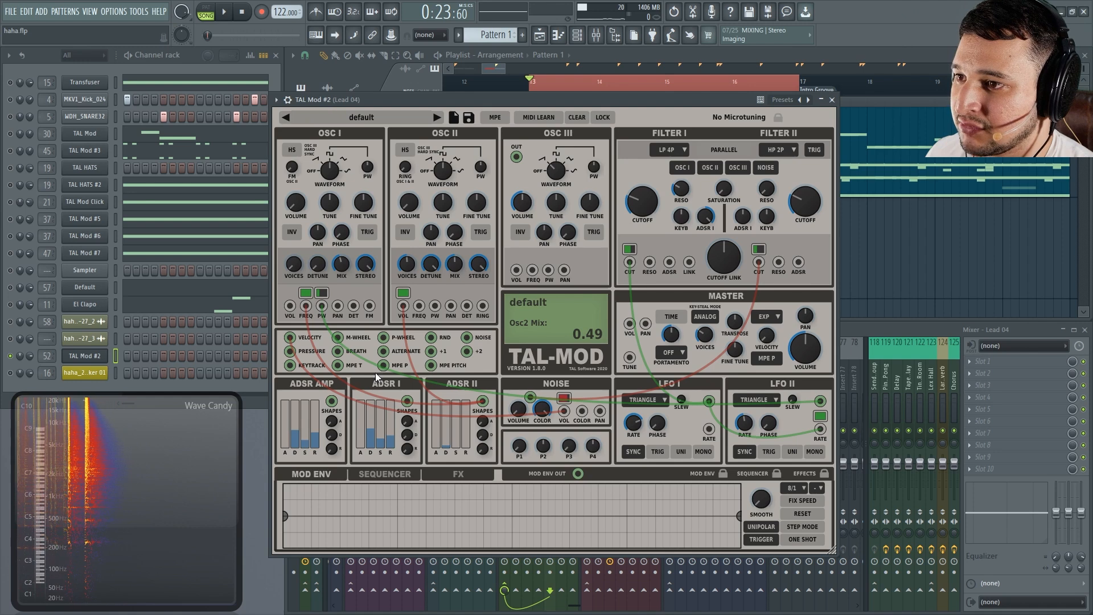
left_click(305, 303)
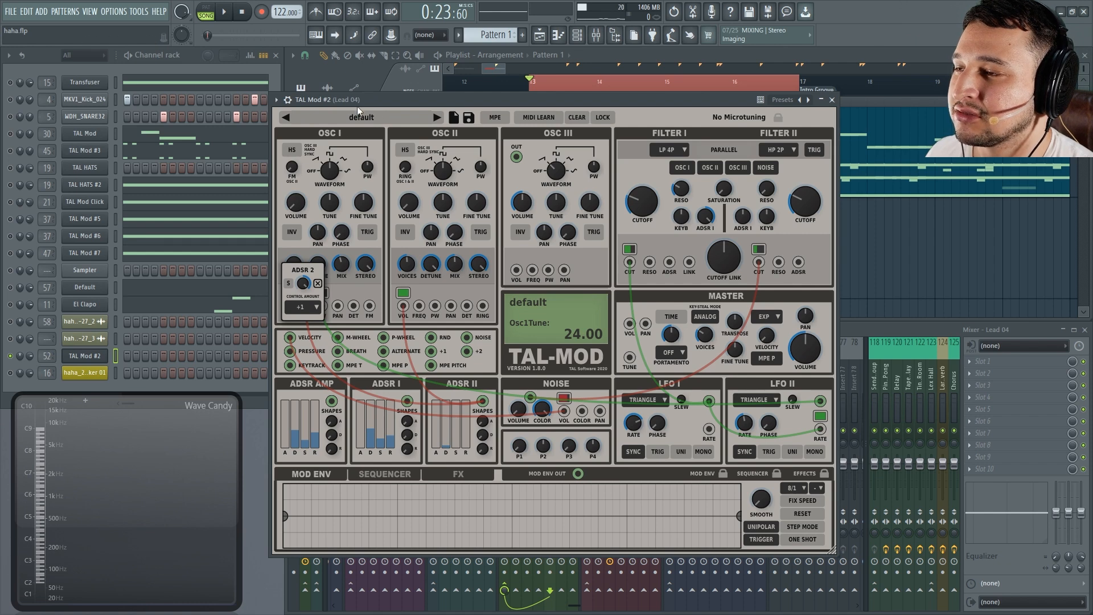
left_click(307, 243)
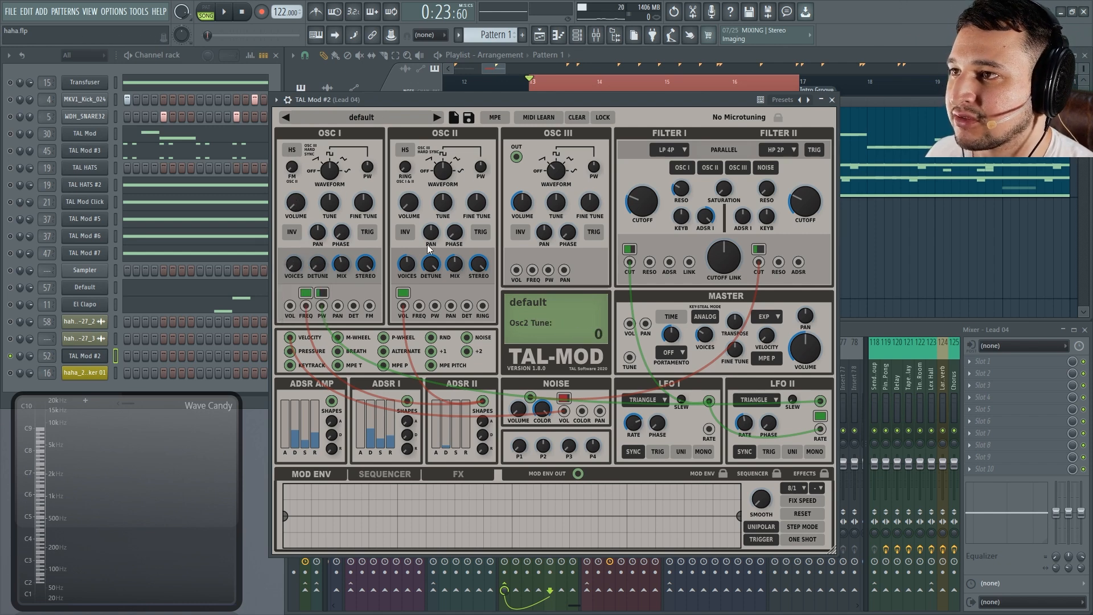
Play the lead loop and remove the Velocity link from OSC II's volume
key("space")
left_click(408, 290)
left_click(413, 281)
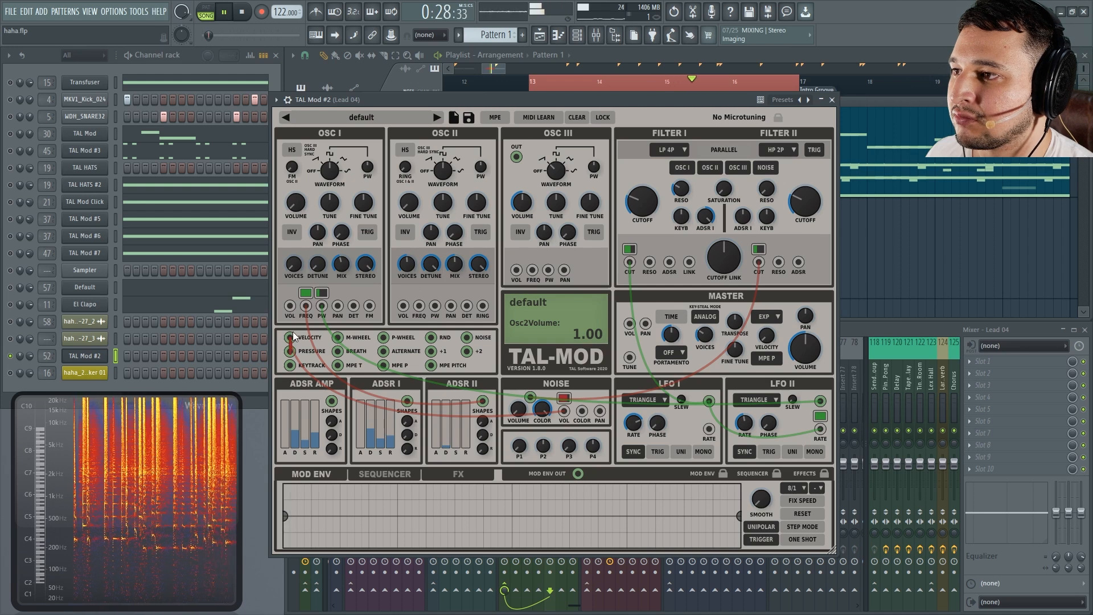
Link Velocity to OSC I's volume with an amount of 0.50
left_click_drag(289, 308, 313, 251)
left_click(289, 293)
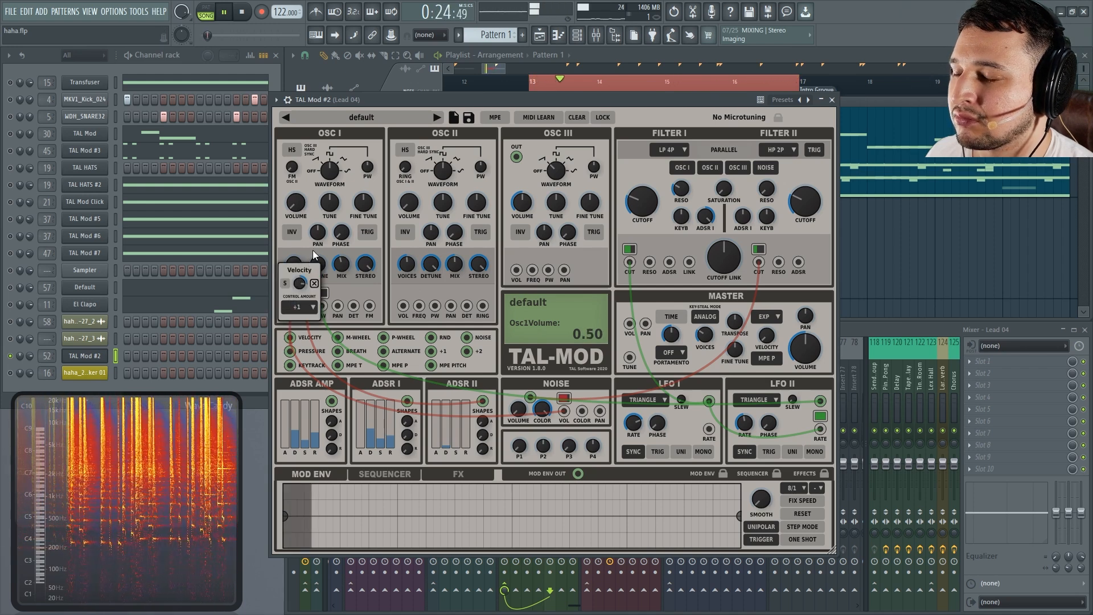
left_click(441, 294)
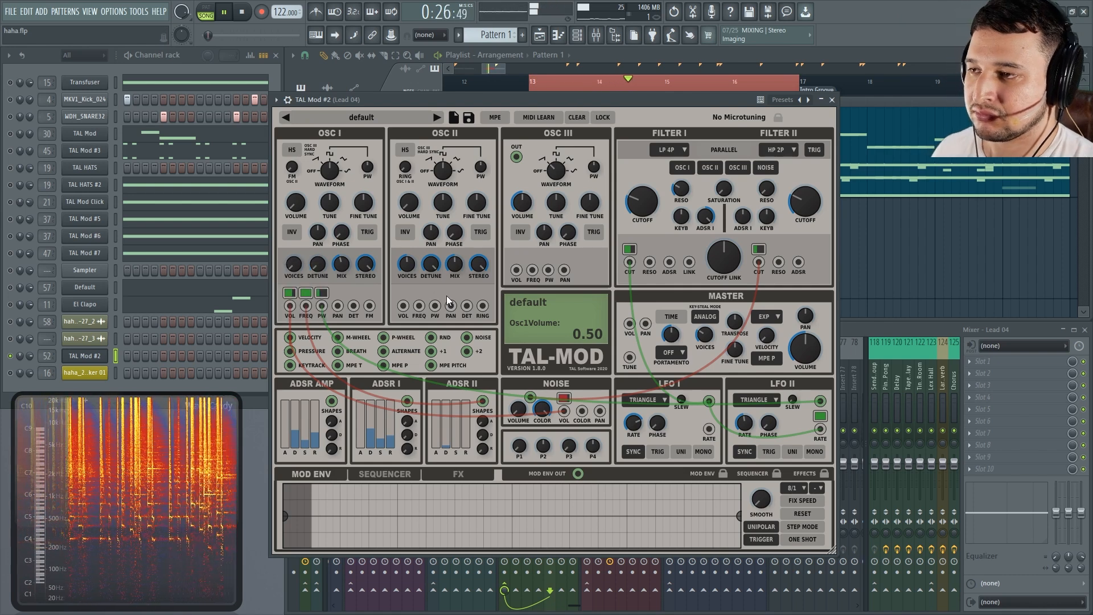
Try different ADSR II decay times against the lead loop, including 0.13 and 0.10, and end at 0.12
left_click_drag(446, 436, 455, 446)
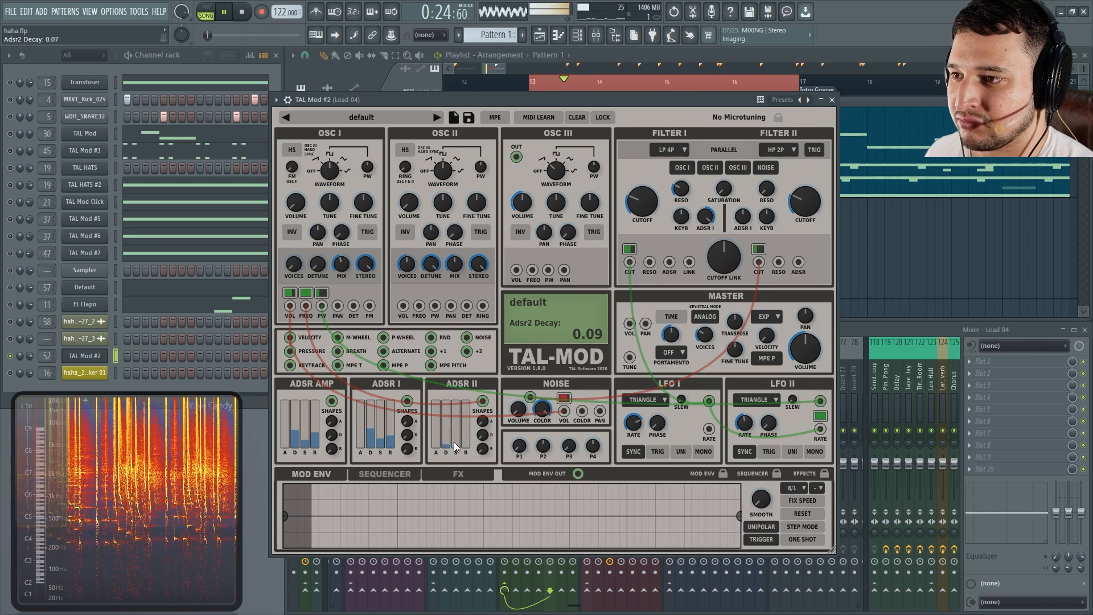
mouse_move(455, 446)
left_mouse_down()
mouse_move(450, 425)
mouse_move(465, 456)
mouse_move(436, 455)
mouse_move(447, 438)
left_mouse_up()
left_click(474, 101)
key("space")
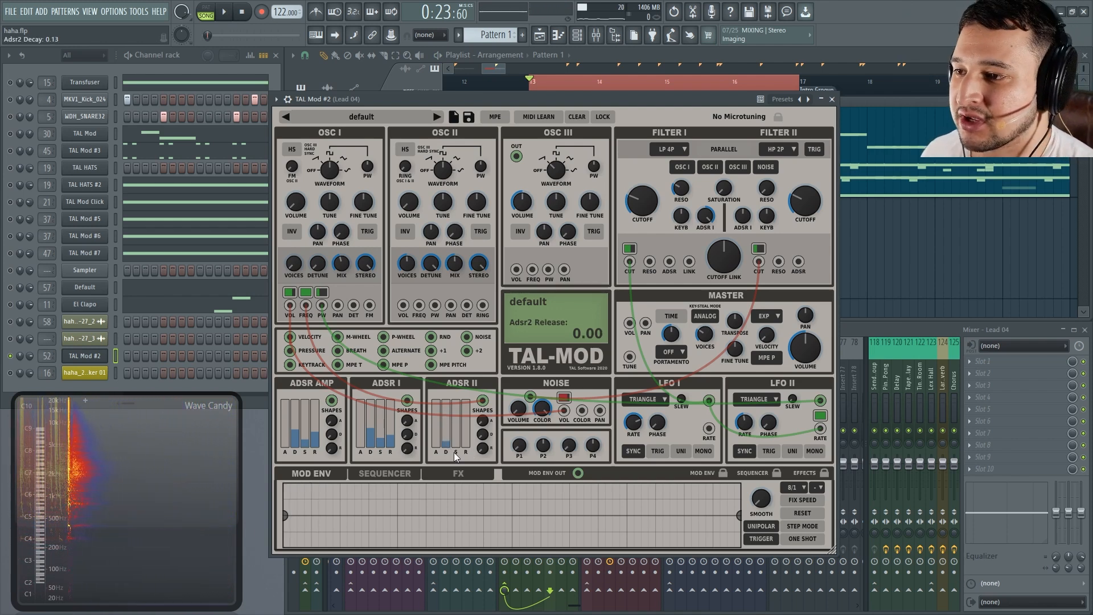
left_click_drag(447, 442, 448, 445)
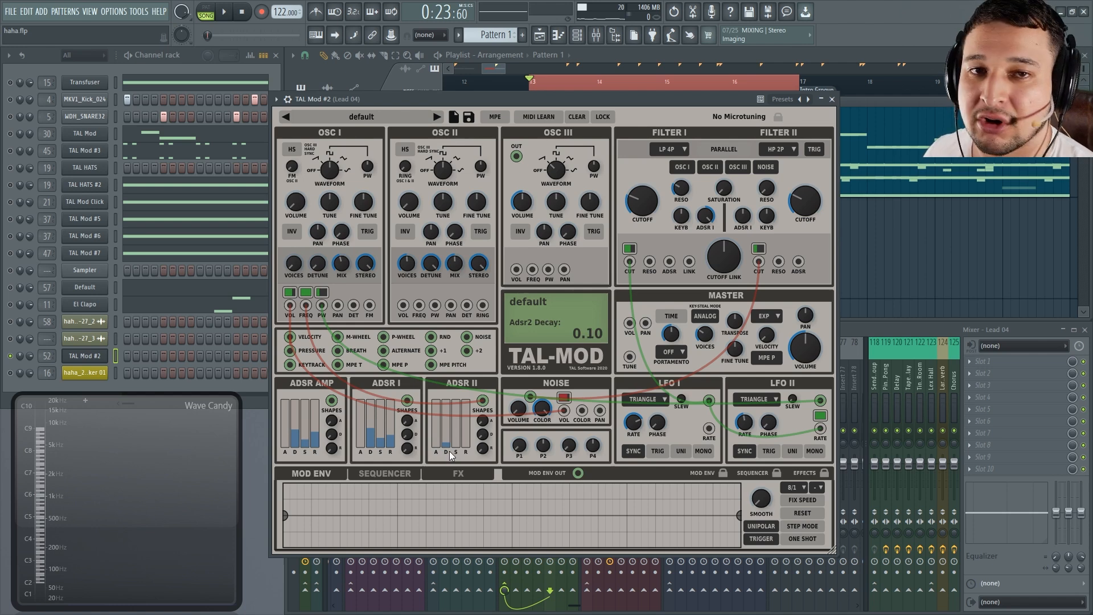
left_click(493, 98)
key("space")
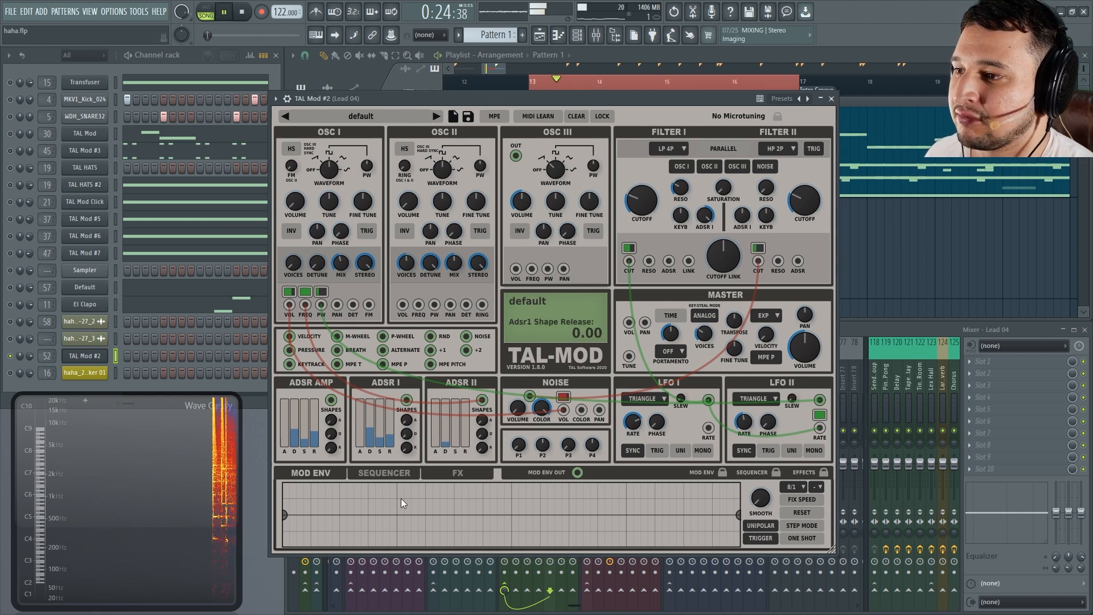
left_click_drag(446, 443, 451, 443)
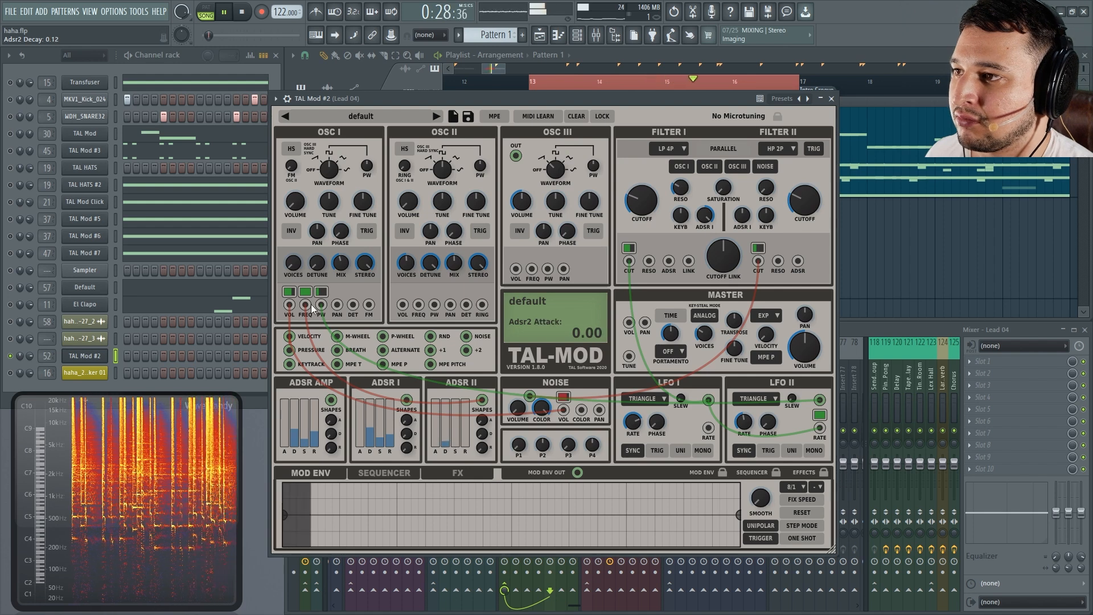
Adjust the ADSR 2 link amount on OSC I's frequency, readjust ADSR II's decay and stop playback
left_click(307, 293)
left_click_drag(302, 287, 344, 174)
left_click_drag(445, 442, 444, 440)
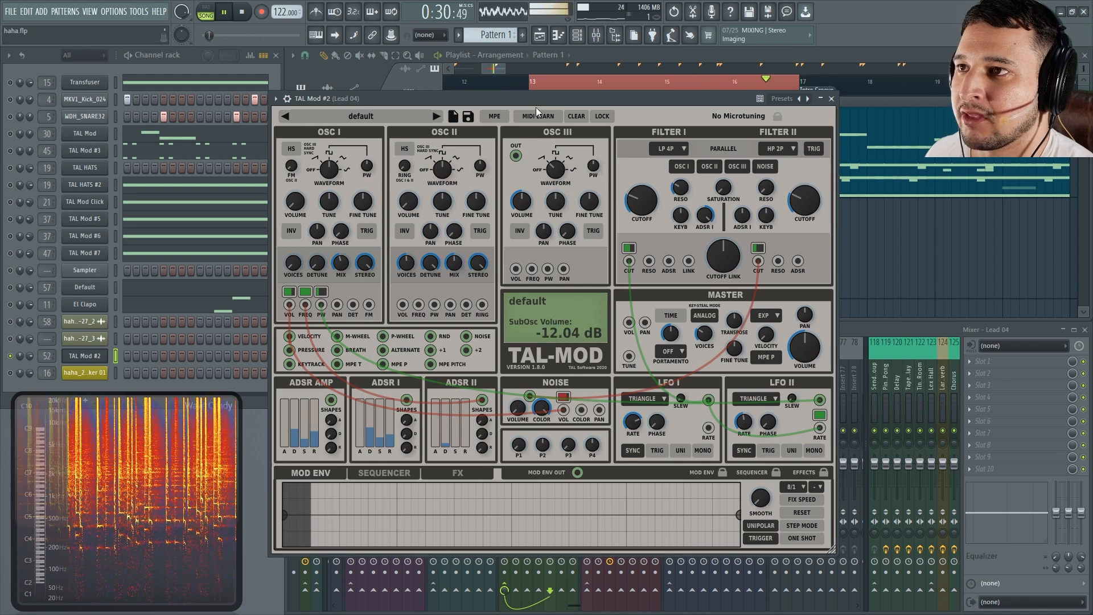
key("space")
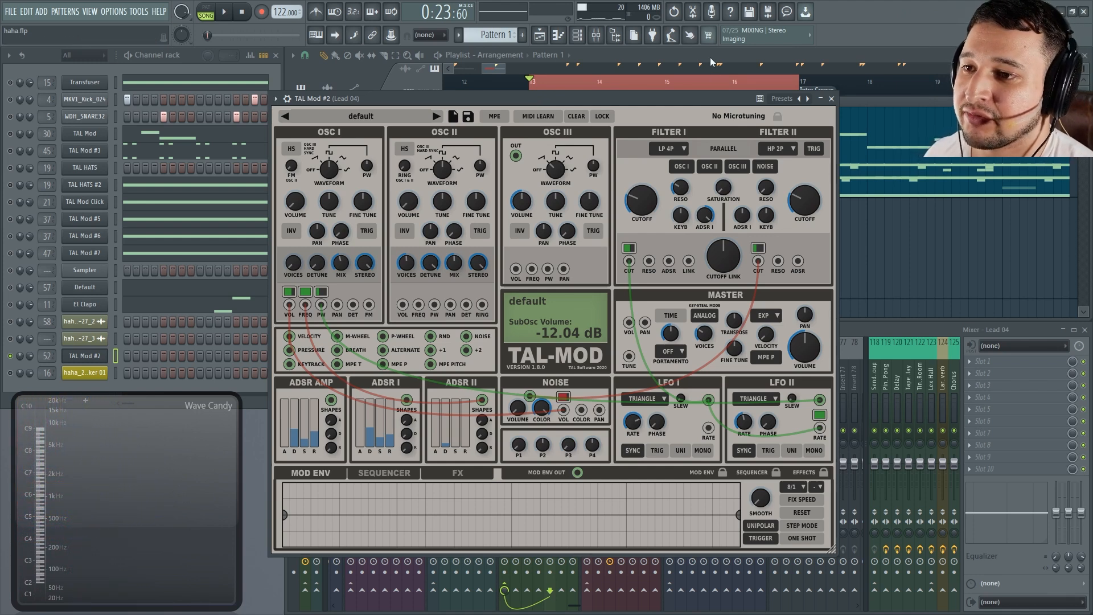
Check the LFO 1 link on Filter I's cutoff and remove the link from LFO II's rate
left_click_drag(631, 261, 631, 249)
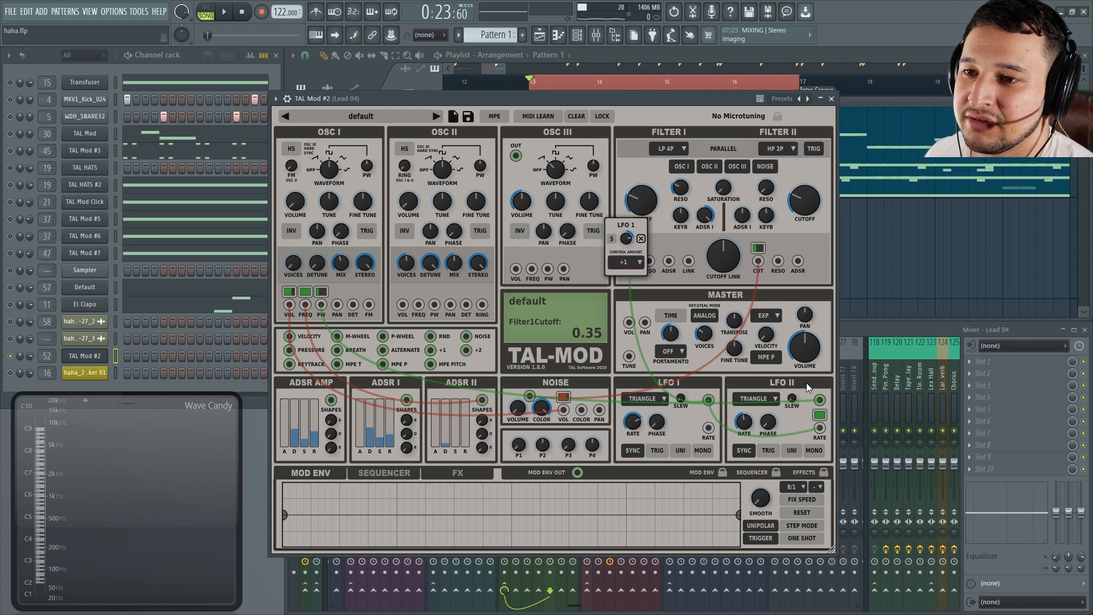
left_click_drag(820, 400, 781, 394)
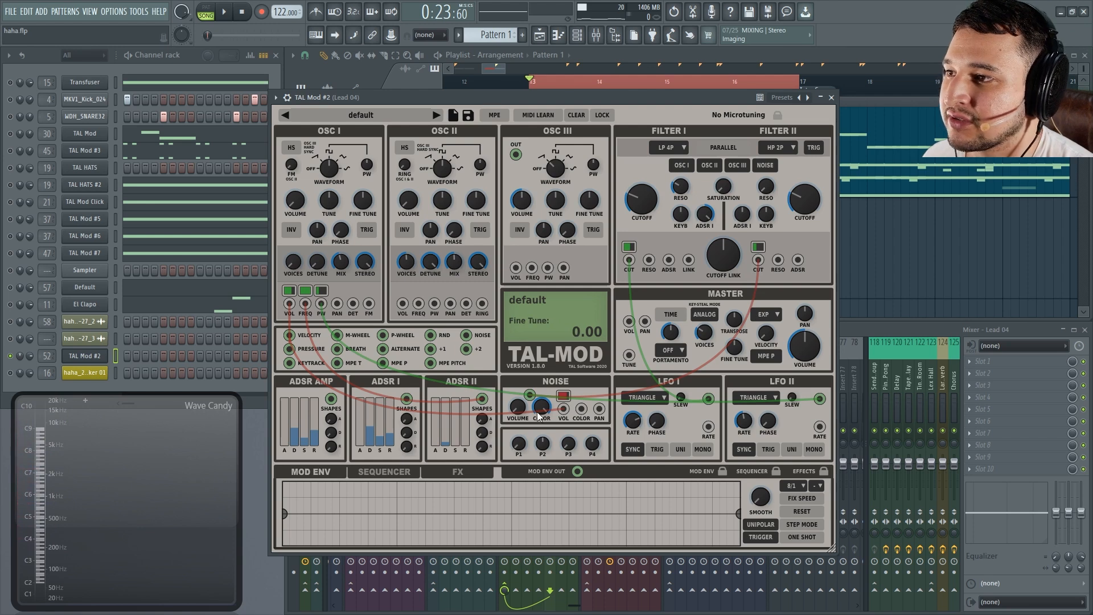
Play the lead loop and set the Noise Col link amount on Filter II's cutoff to 0.13
left_click(758, 259)
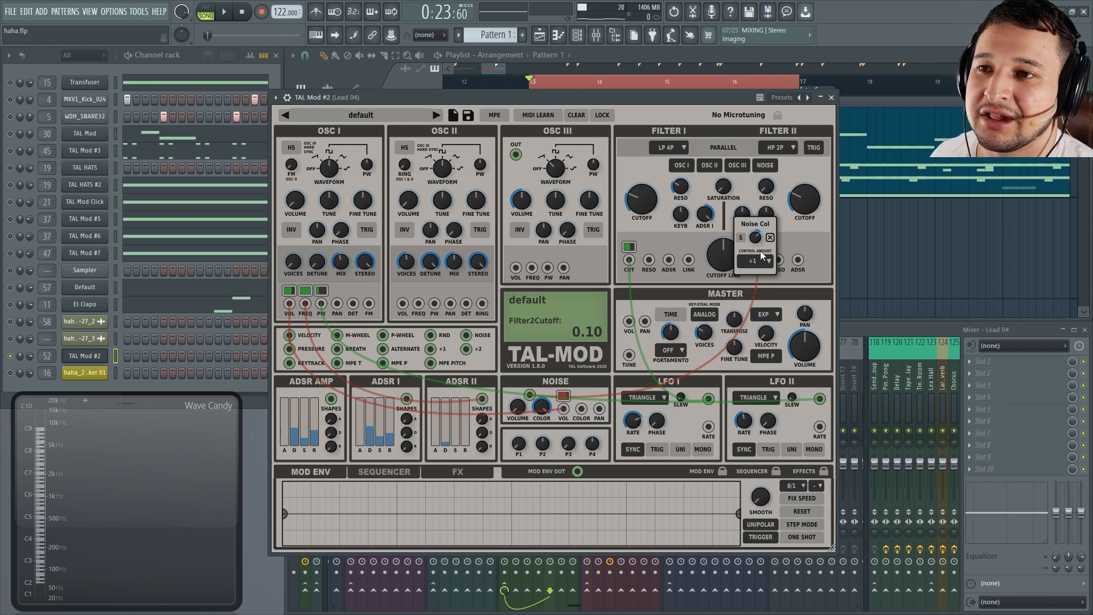
left_click(799, 250)
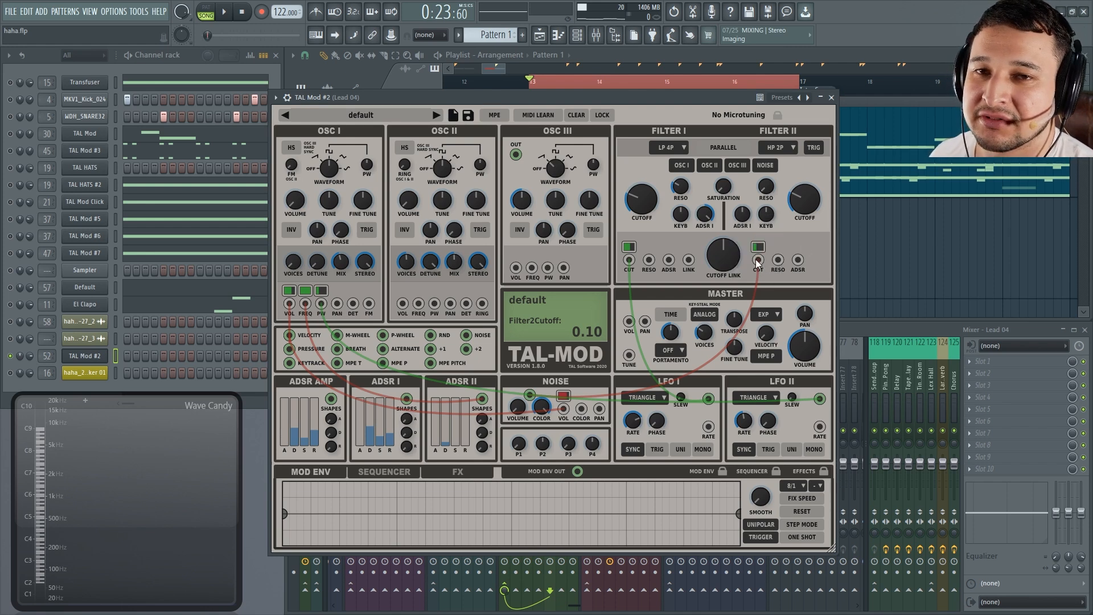
left_click(758, 260)
key("space")
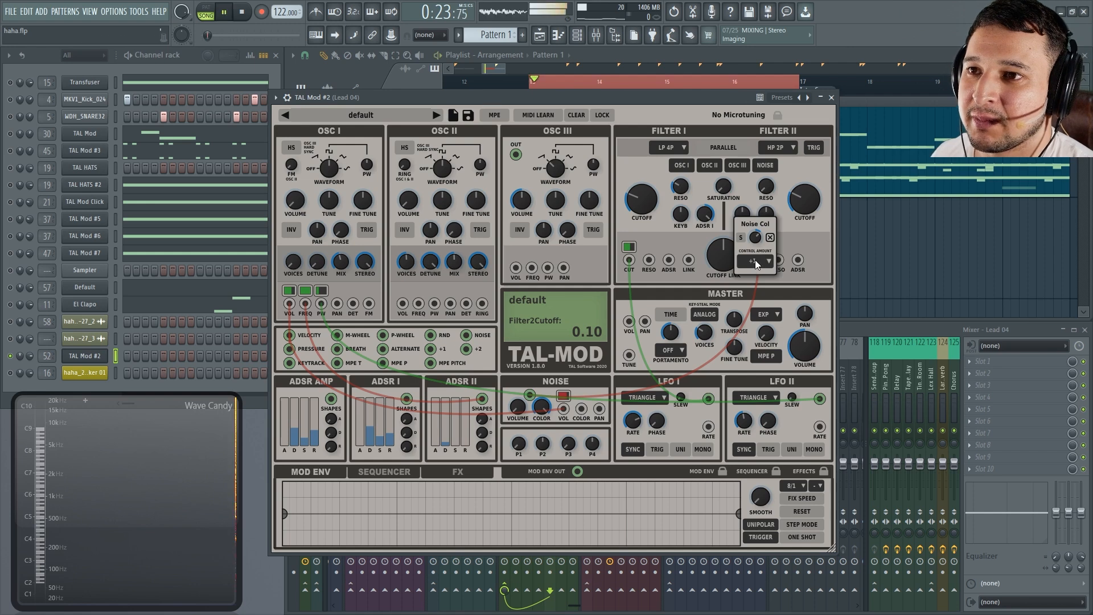
mouse_move(761, 237)
left_mouse_down()
mouse_move(761, 252)
mouse_move(755, 217)
mouse_move(764, 235)
left_mouse_up()
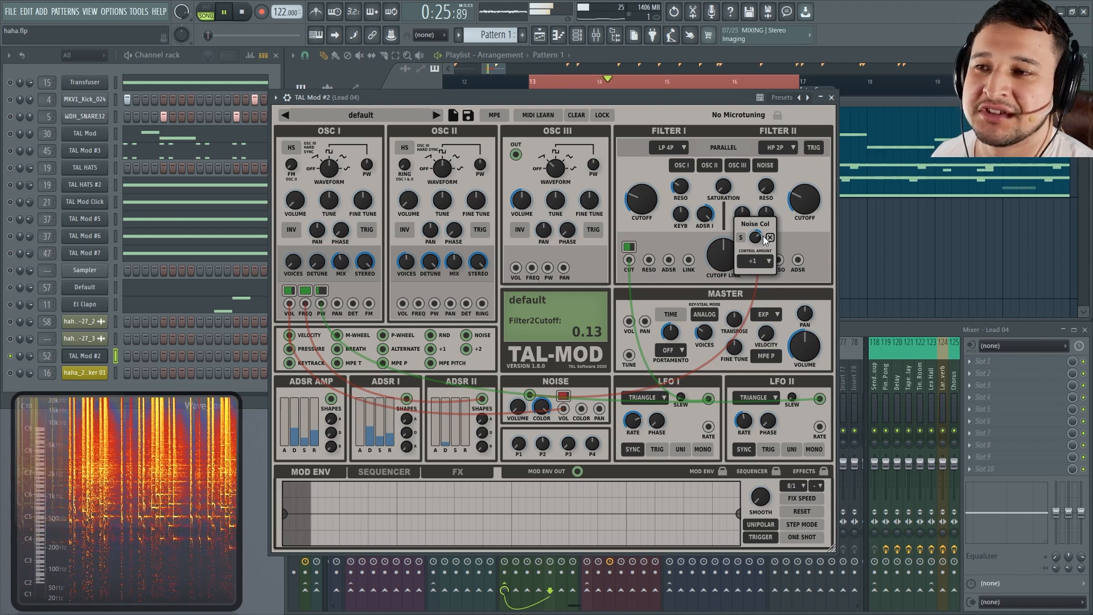
Reconnect Velocity to the noise volume and restart the lead loop with the link's amount settings open
mouse_move(289, 337)
left_mouse_down()
mouse_move(553, 414)
mouse_move(566, 405)
mouse_move(324, 376)
mouse_move(291, 338)
left_mouse_up()
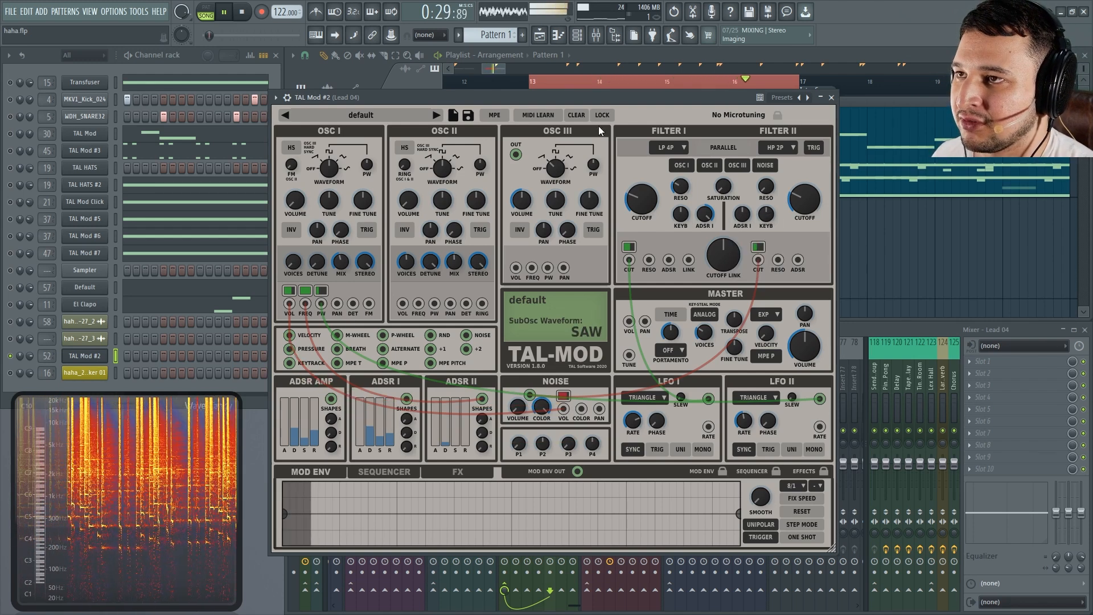
key("space")
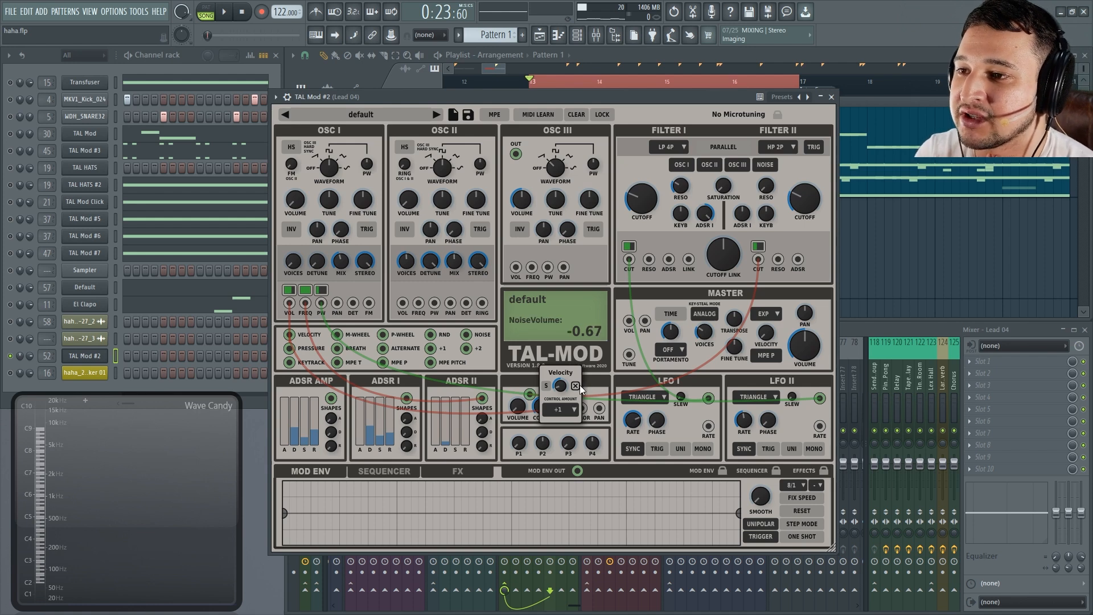
left_click(577, 386)
left_click_drag(290, 335, 589, 95)
left_click(567, 399)
key("space")
Try an amount of 1.00 on the noise volume's Velocity link, set it to 0.56 and stop playback
left_click_drag(561, 387, 563, 314)
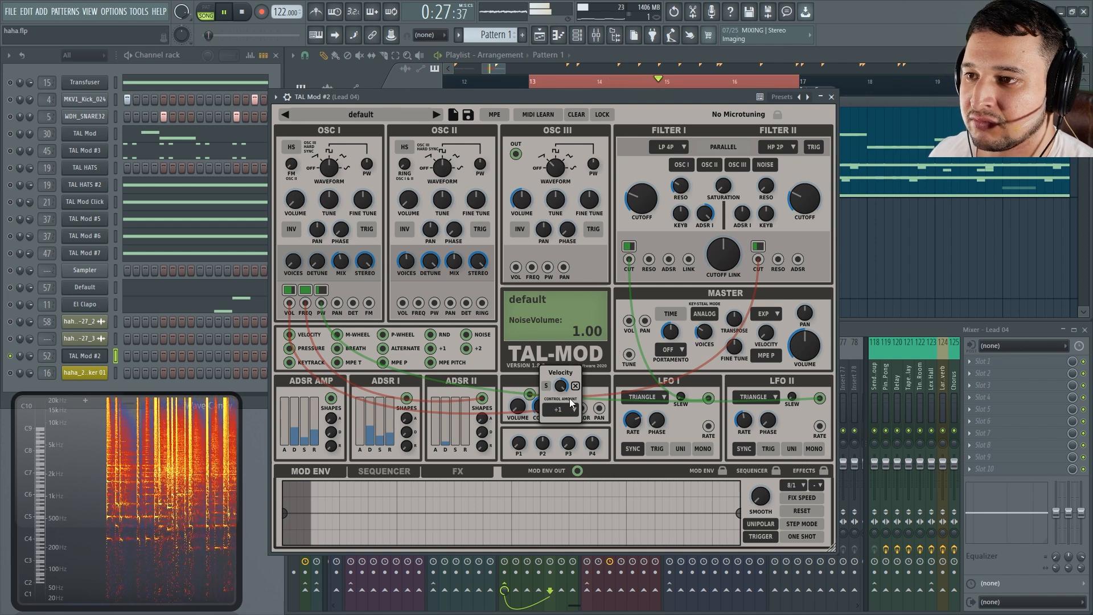
left_click_drag(560, 388, 563, 401)
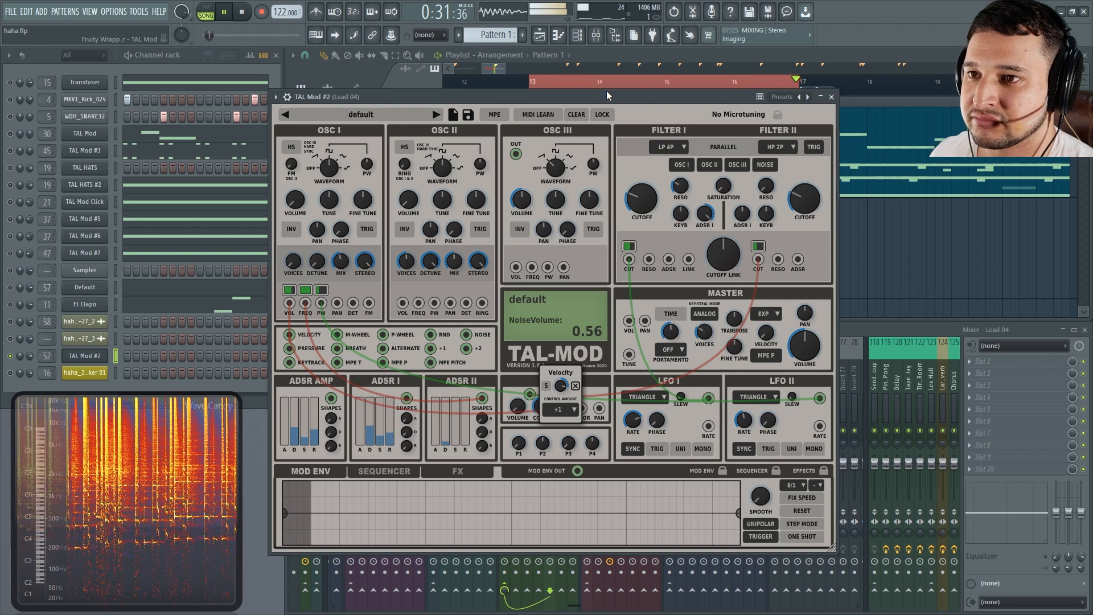
key("space")
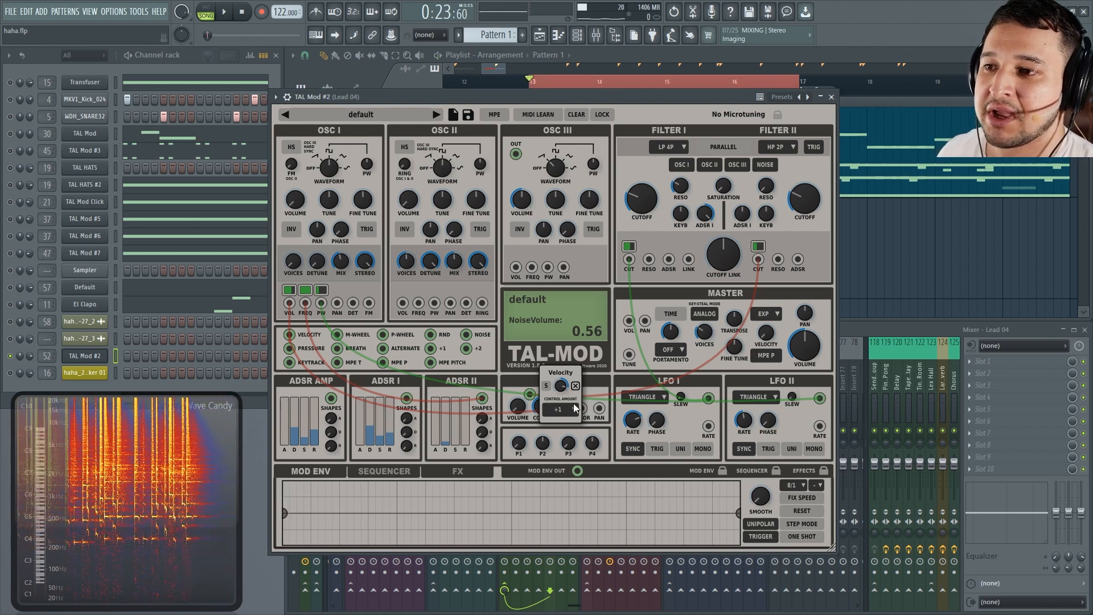
left_click(588, 389)
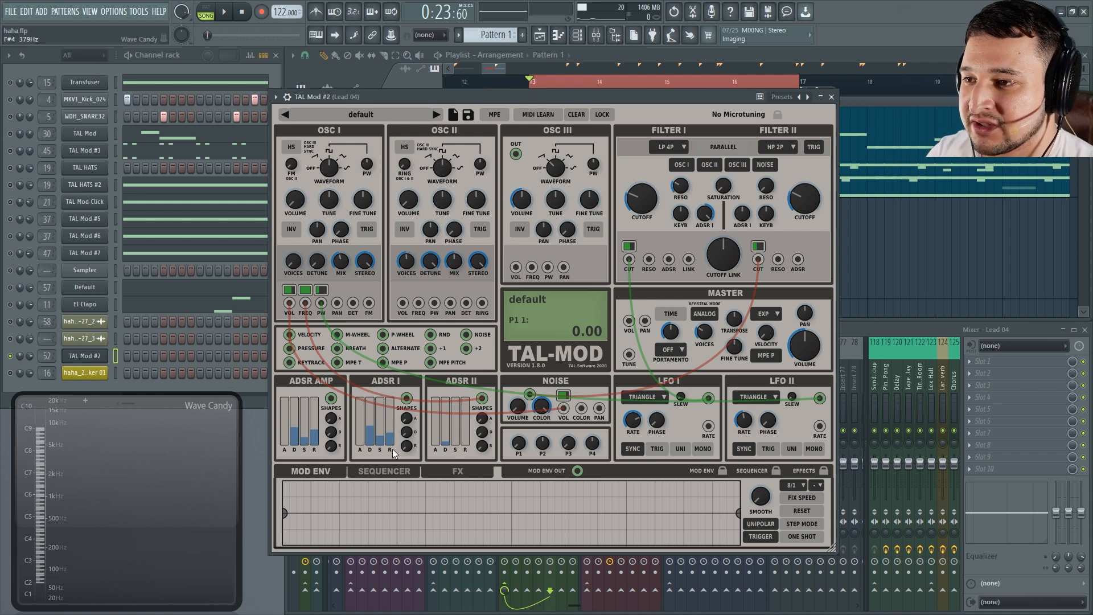
Show the sequencer section and set the Velocity link amount on OSC I's volume to -0.47
left_click(390, 471)
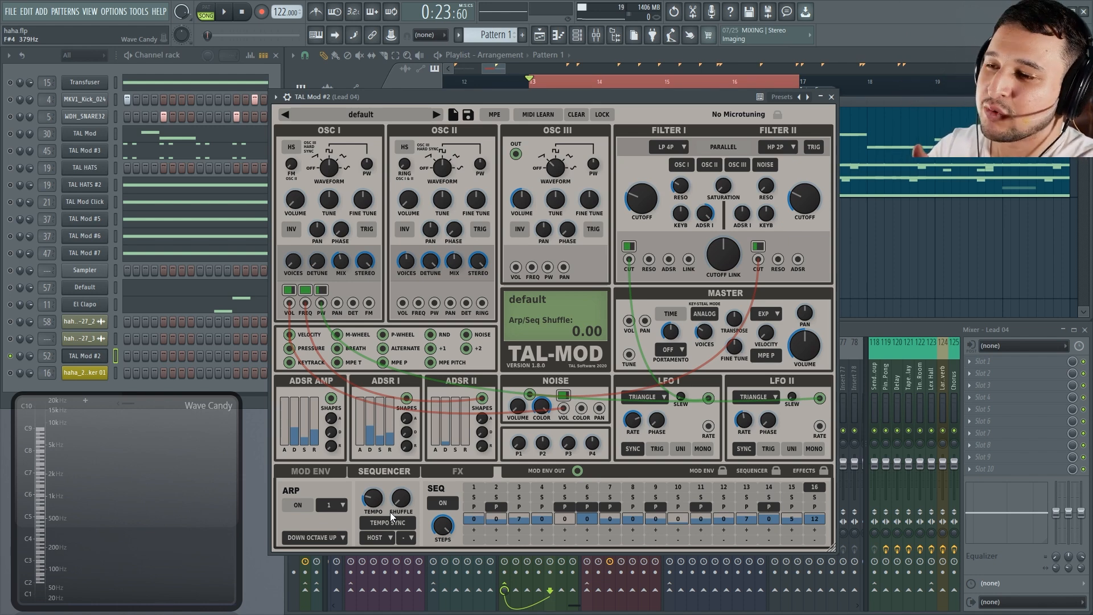
left_click(291, 289)
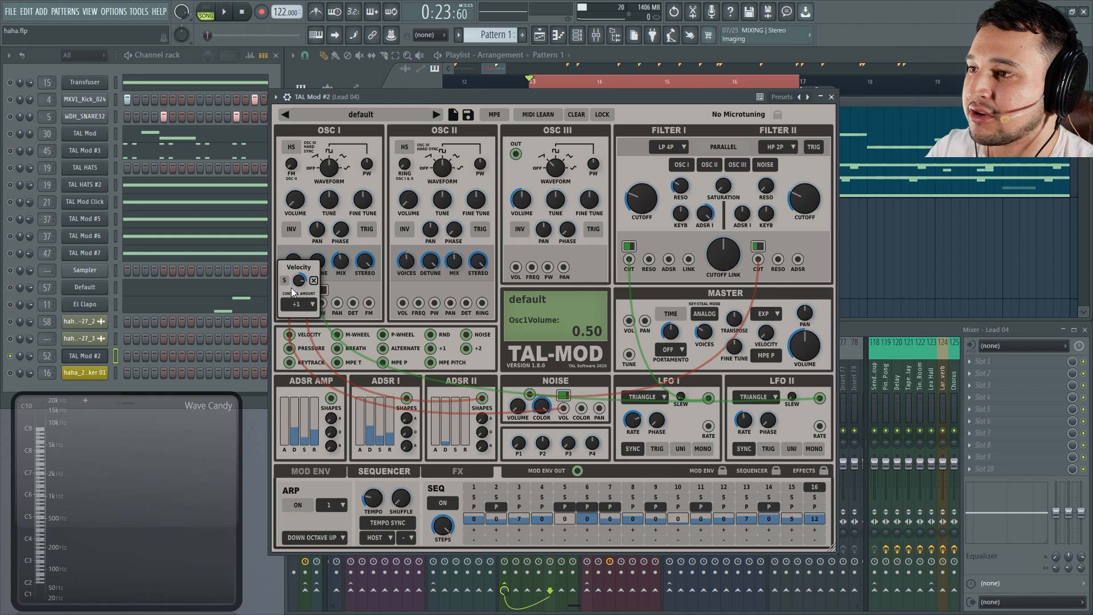
left_click_drag(298, 280, 341, 304)
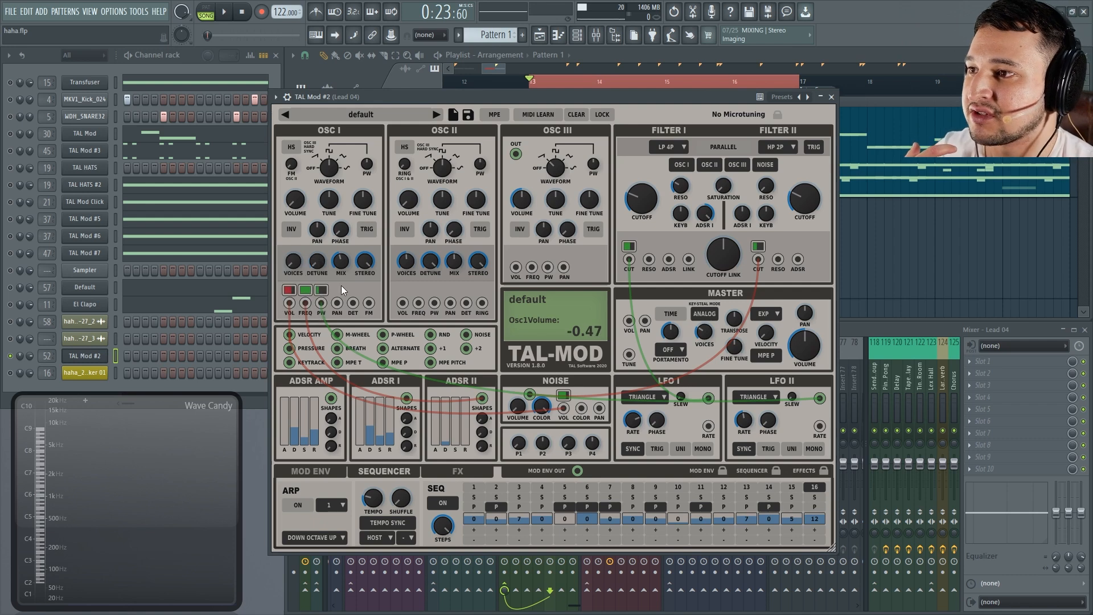
Try Velocity link amounts of 0.43 and -0.43 on OSC I's volume and end at -0.41
left_click(289, 295)
left_click_drag(299, 281, 314, 217)
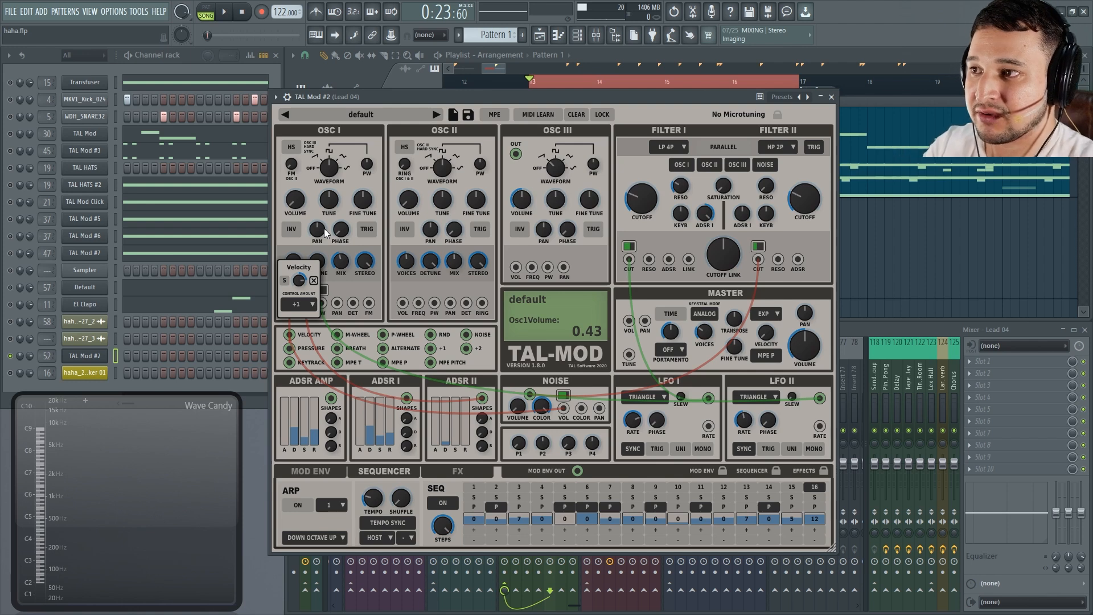
left_click_drag(300, 280, 313, 343)
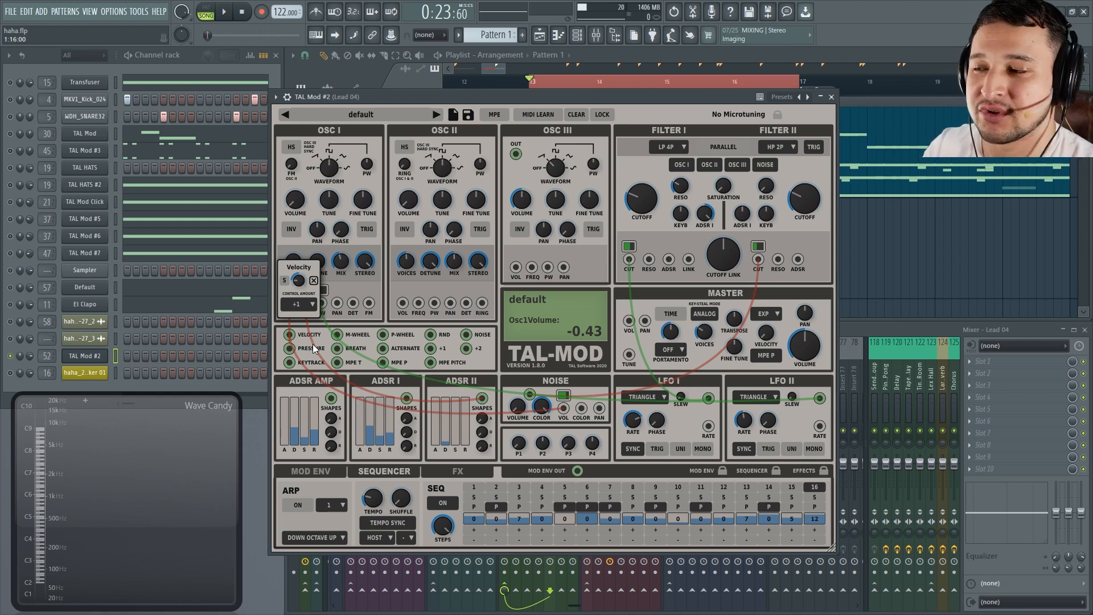
left_click_drag(298, 280, 331, 283)
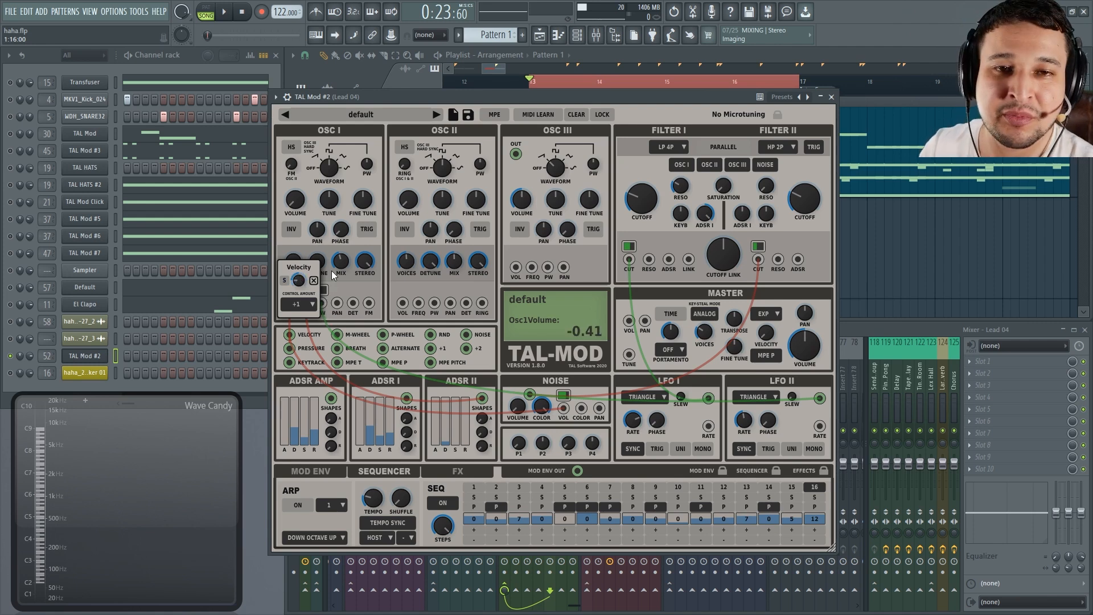